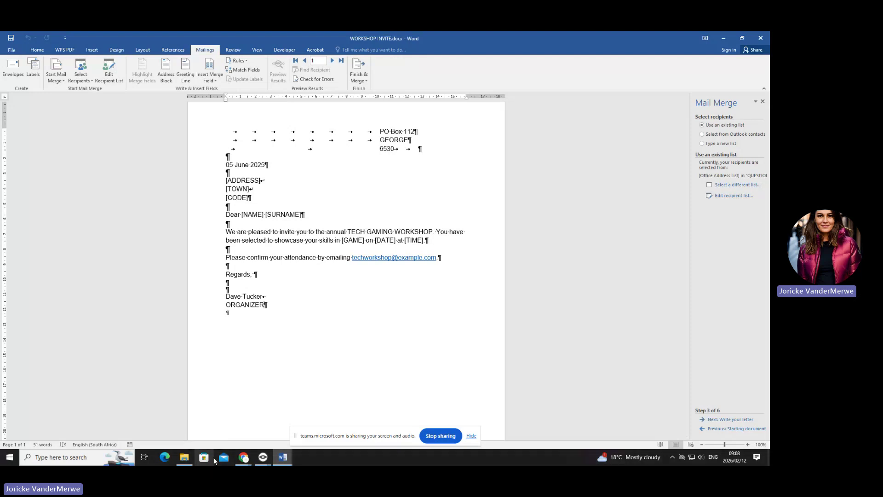
- Switch off the ¶ formatting marks so the WORKSHOP INVITE letter shows only text
left_click(30, 52)
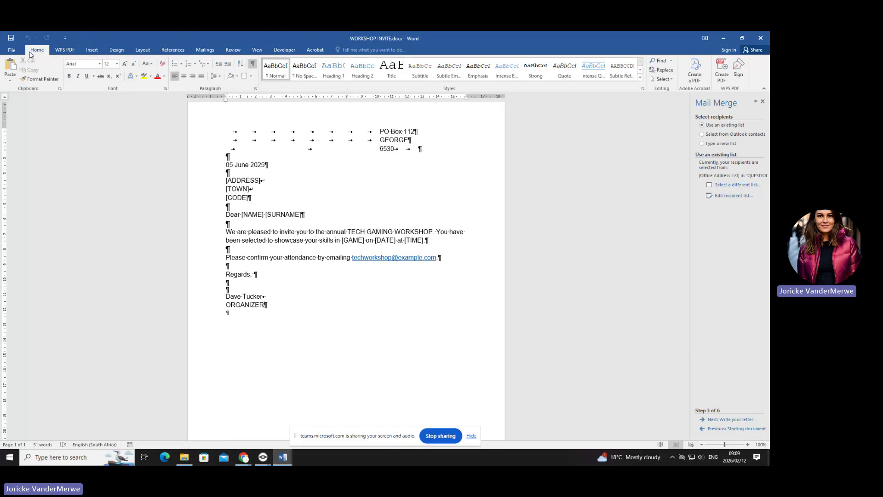
left_click(252, 63)
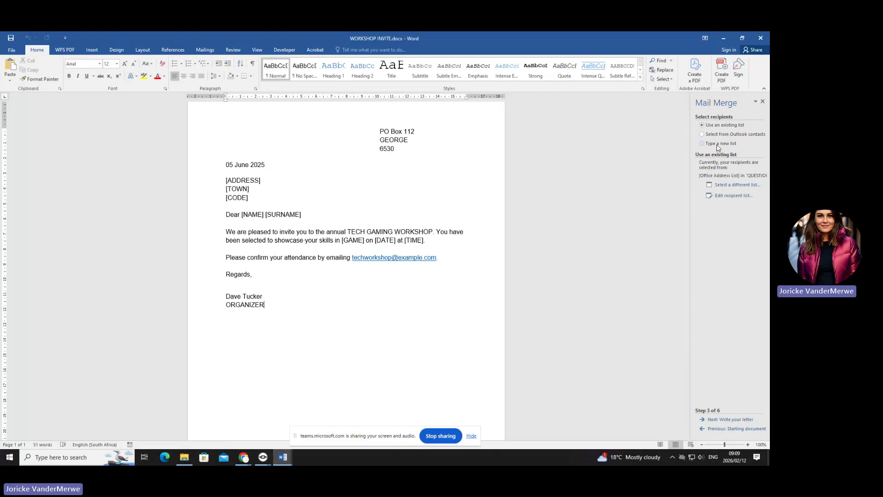
- Choose 'Type a new list' for the mail-merge recipients and create the new address list
left_click(725, 420)
left_click(720, 144)
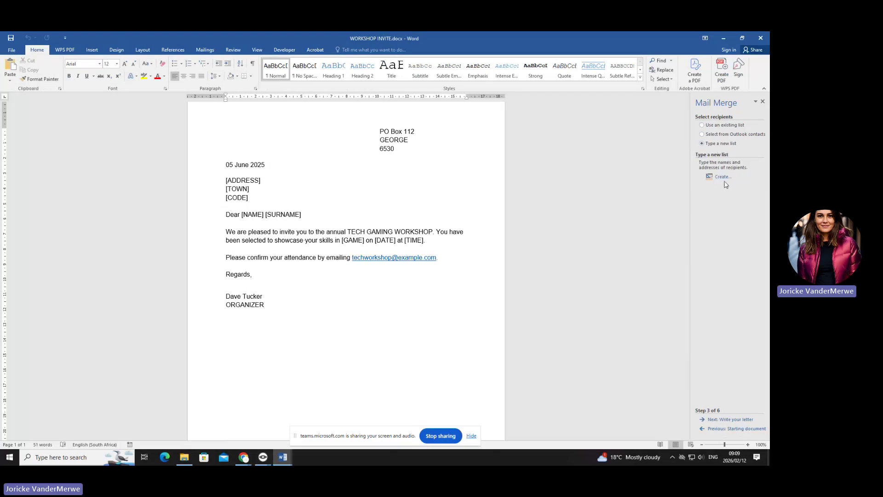
key("ctrl")
left_click(724, 180)
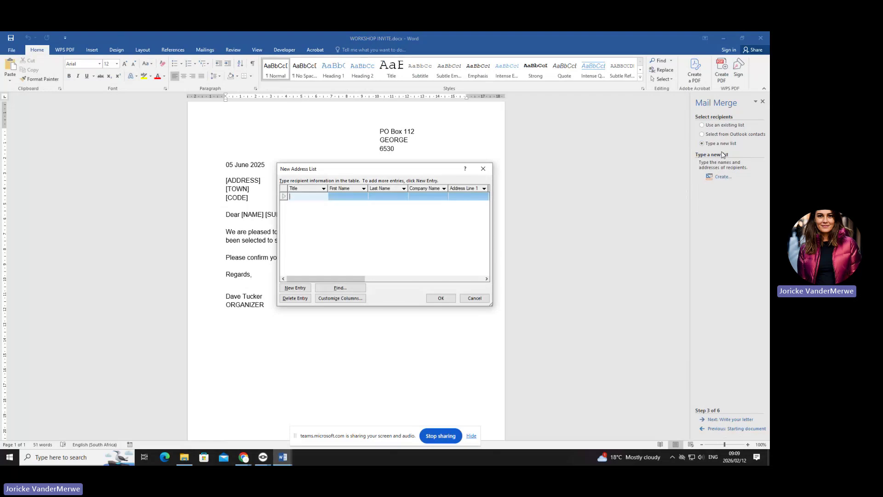
- In Customize Columns, delete the Title, First Name and Last Name fields
left_click(347, 298)
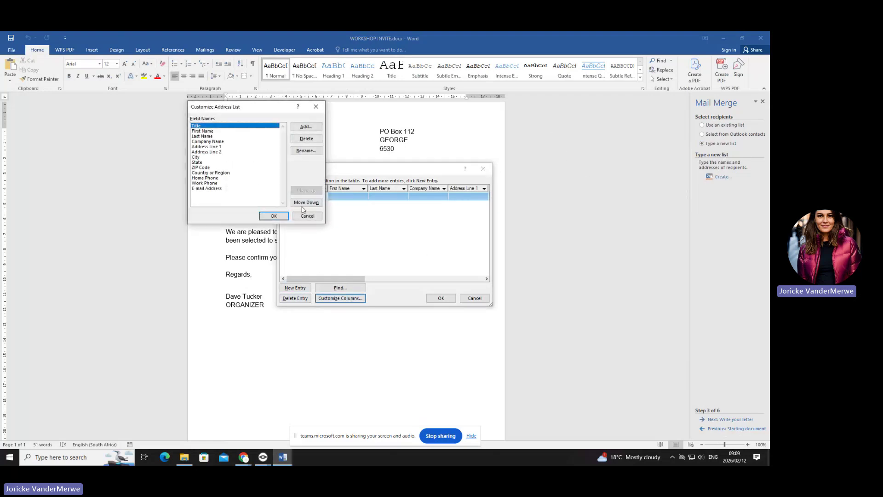
left_click(315, 143)
left_click(372, 266)
left_click(308, 139)
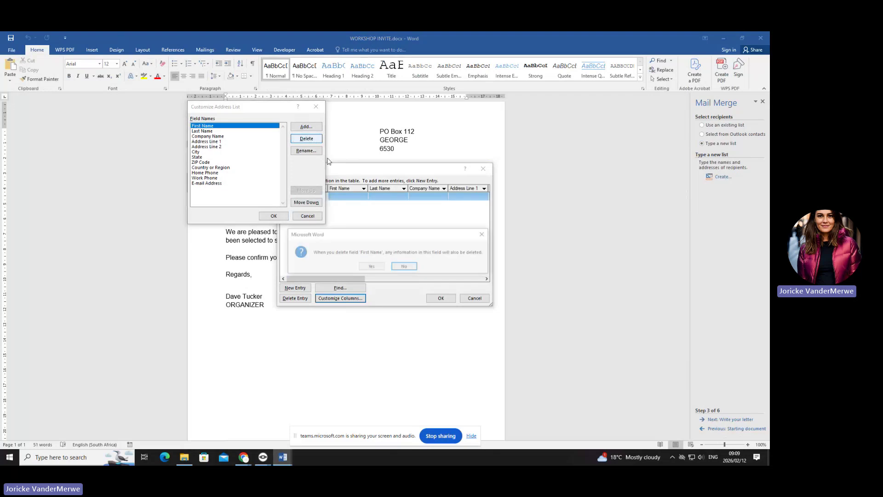
left_click(372, 266)
left_click(306, 138)
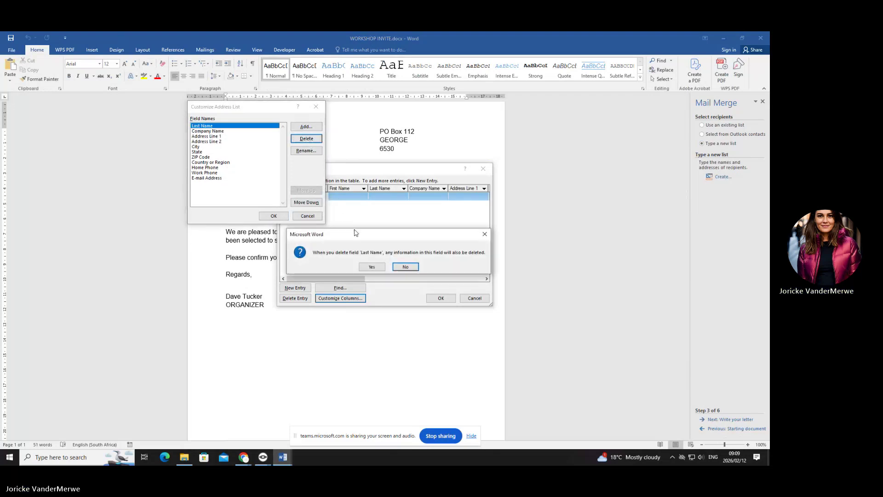
left_click(371, 266)
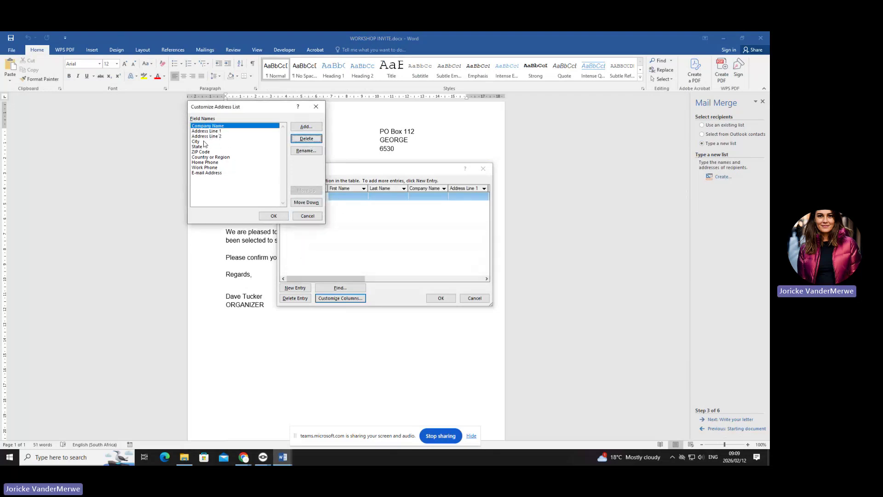
- Delete the Company Name and Address Line 1 fields, then switch to Veyon Master
left_click(310, 139)
left_click(373, 268)
left_click(309, 140)
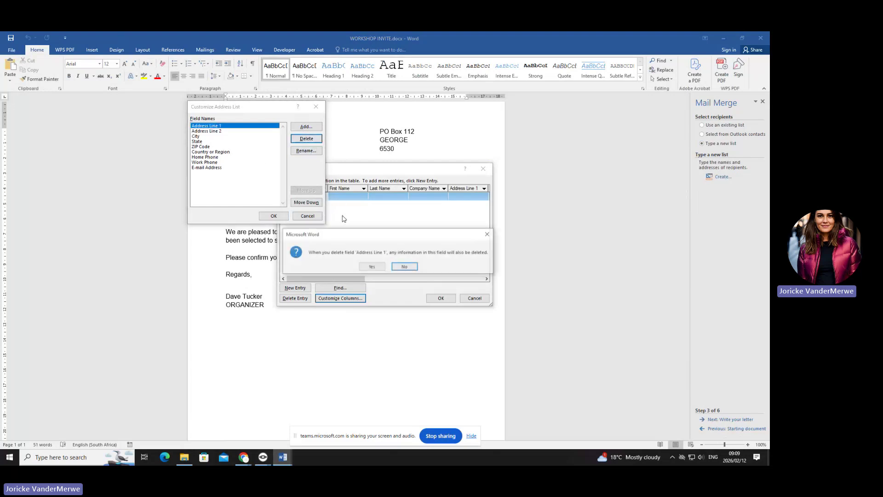
left_click(372, 267)
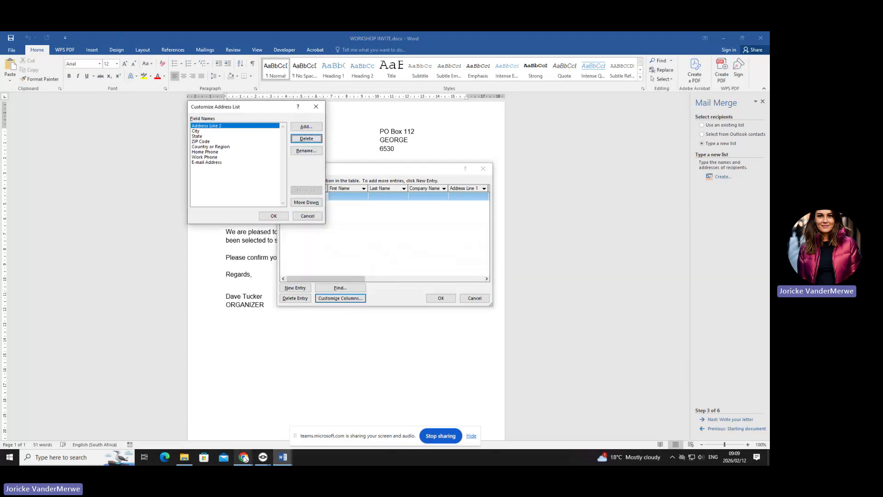
mouse_move(263, 457)
left_click(216, 414)
- Start a Demo share of this screen to the Room B3 computers and minimise Veyon Master
left_click(65, 57)
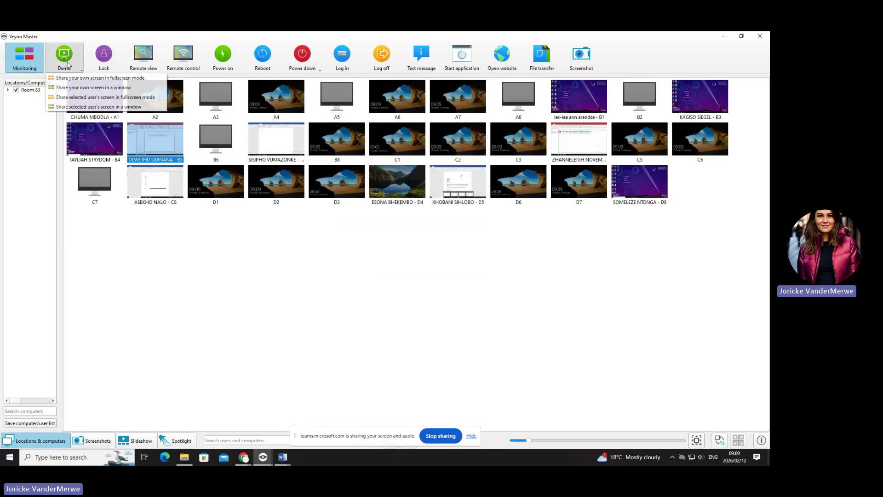
left_click(85, 78)
left_click(723, 36)
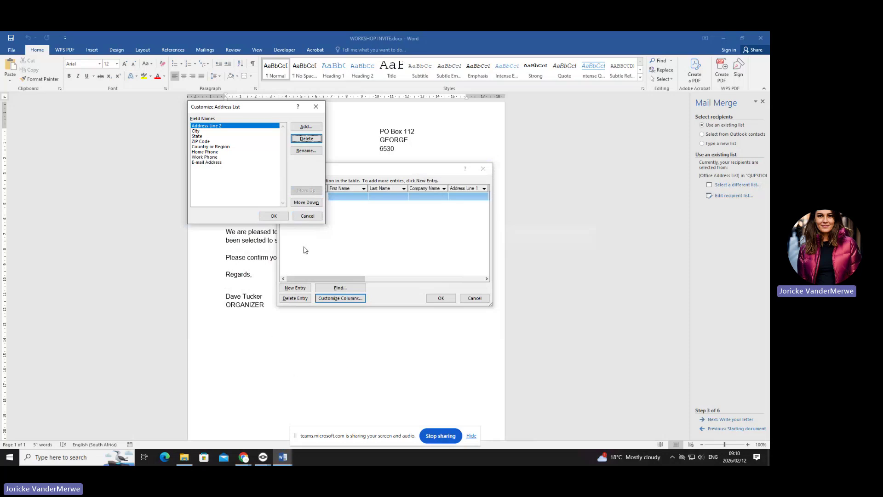
- Apply the trimmed field list, then rename Address Line 2 to NAME in Customize Columns
left_click(306, 140)
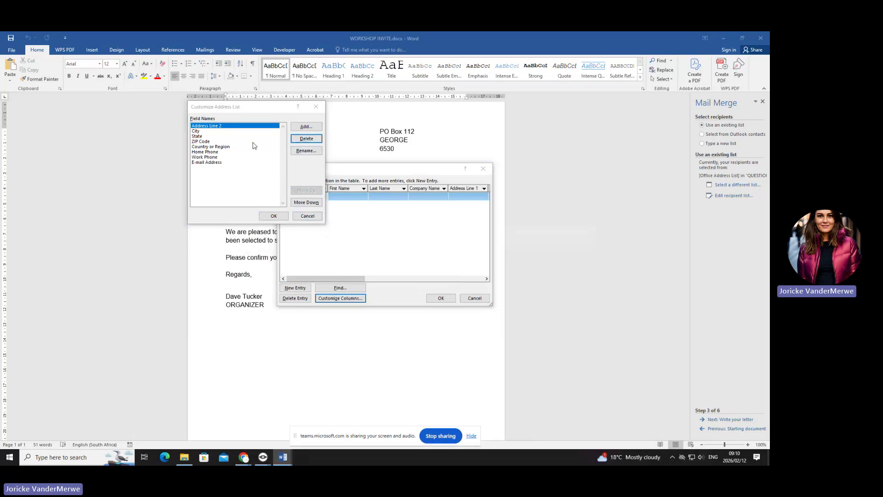
left_click(275, 216)
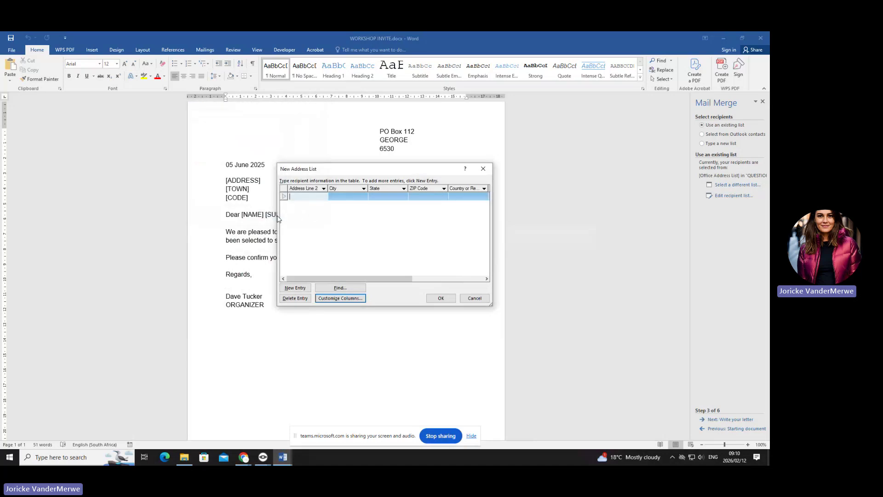
left_click(347, 299)
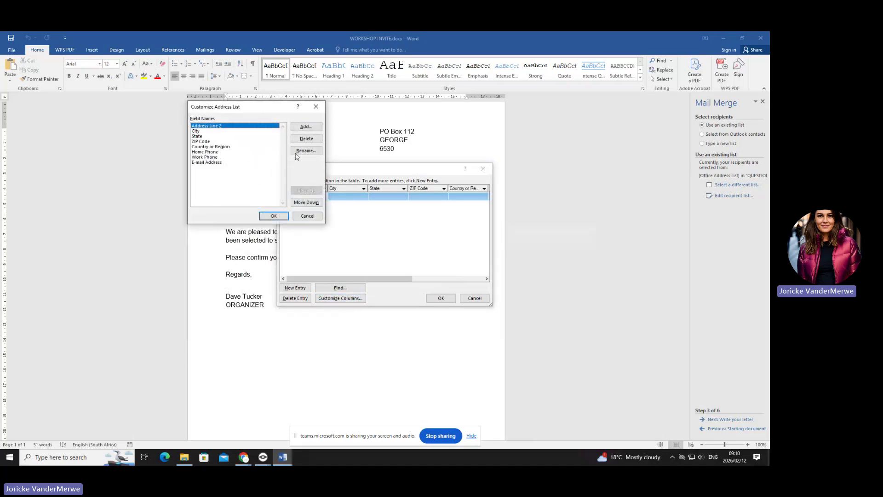
left_click(300, 151)
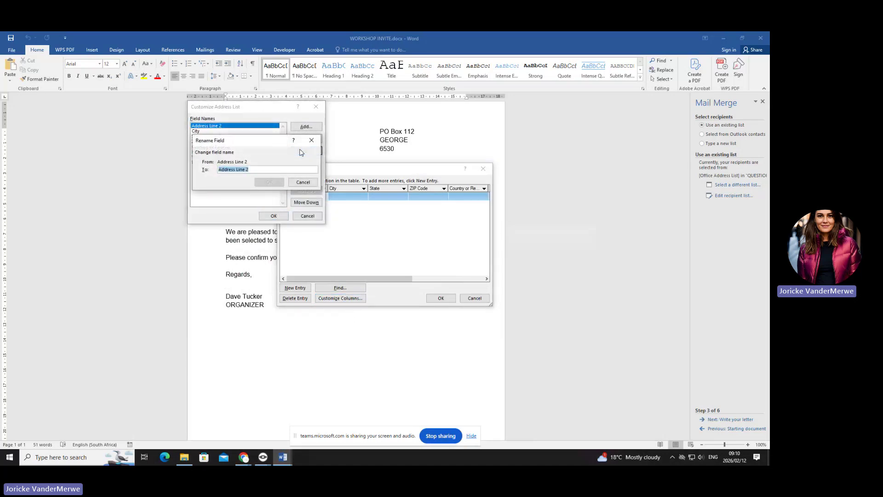
type("NAME")
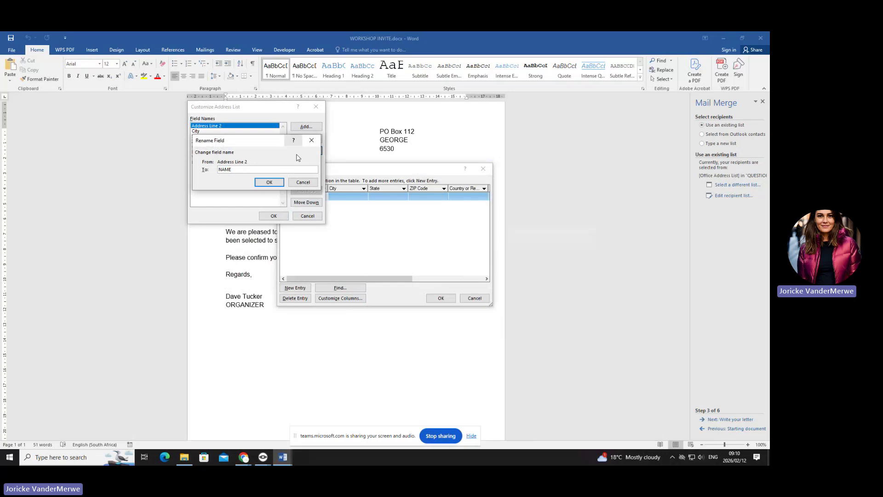
left_click(269, 182)
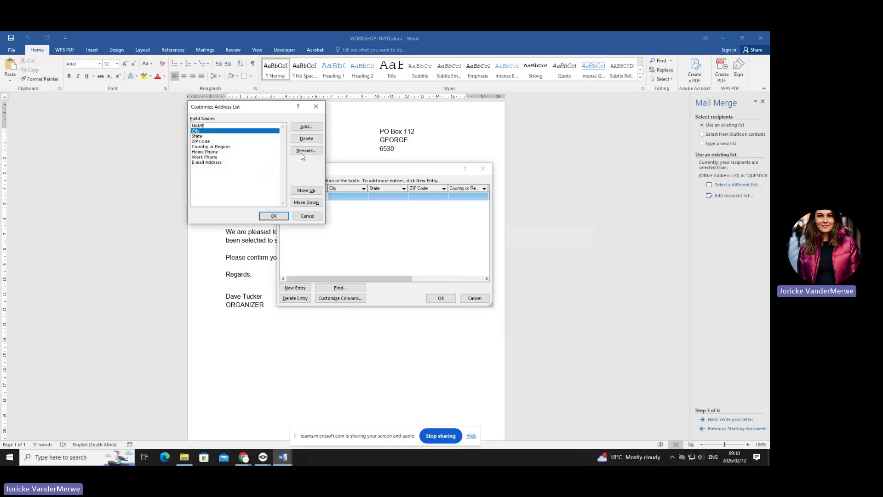
- Rename City to SURNAME and State to ADDRESS, and begin renaming ZIP Code
left_click(305, 151)
type("SU")
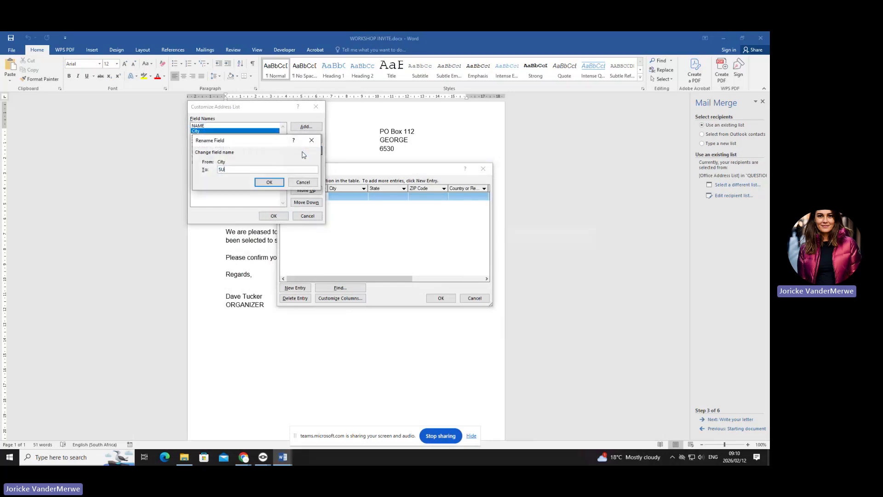
type("RNAME")
left_click(270, 182)
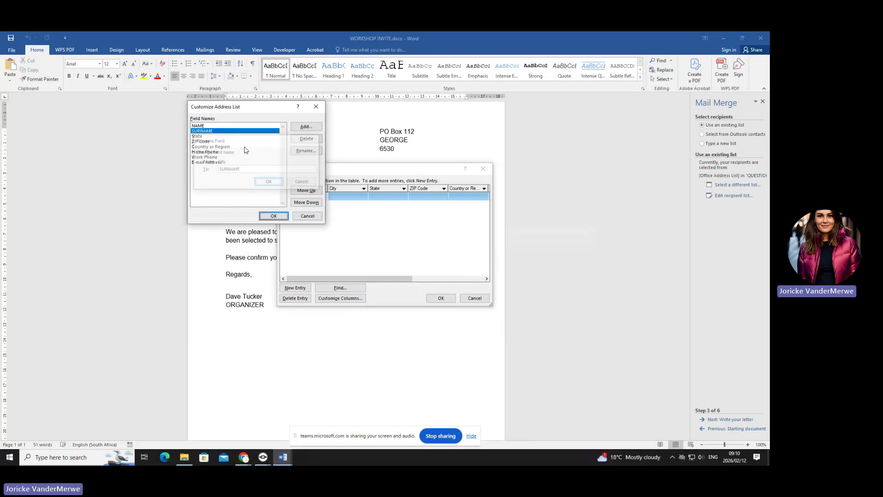
left_click(221, 136)
left_click(305, 151)
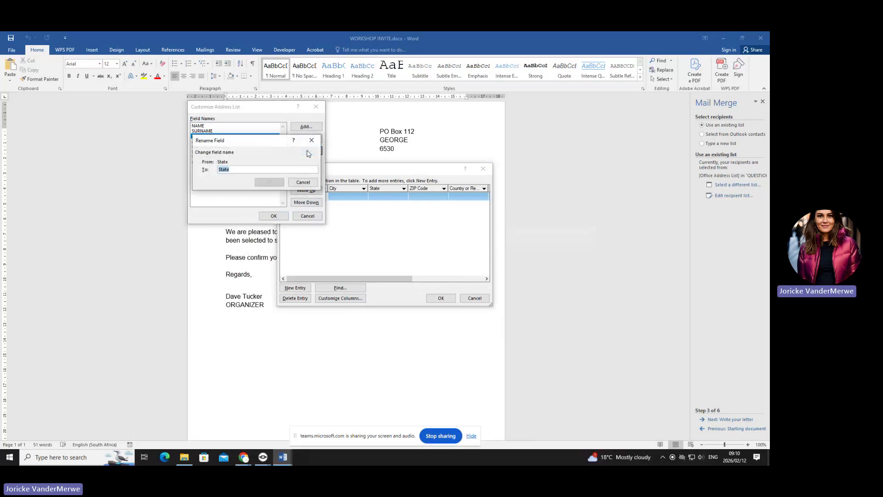
type("ADDRESS")
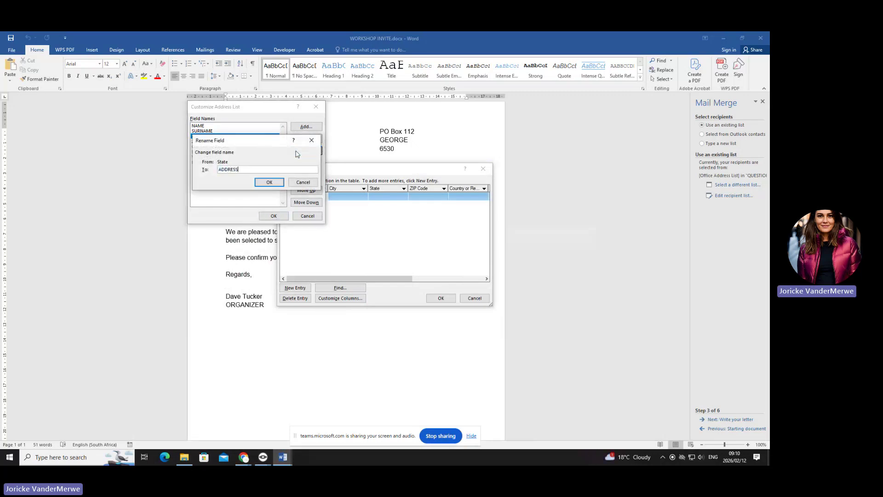
left_click(271, 183)
left_click(230, 142)
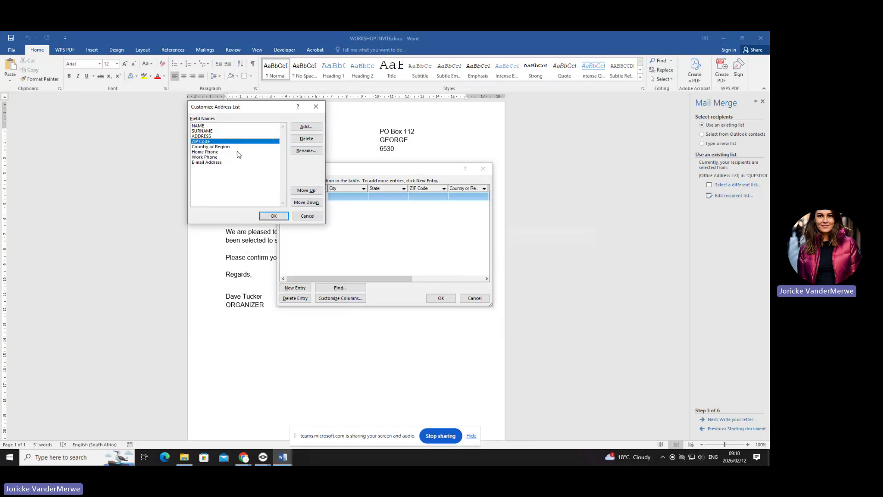
left_click(306, 151)
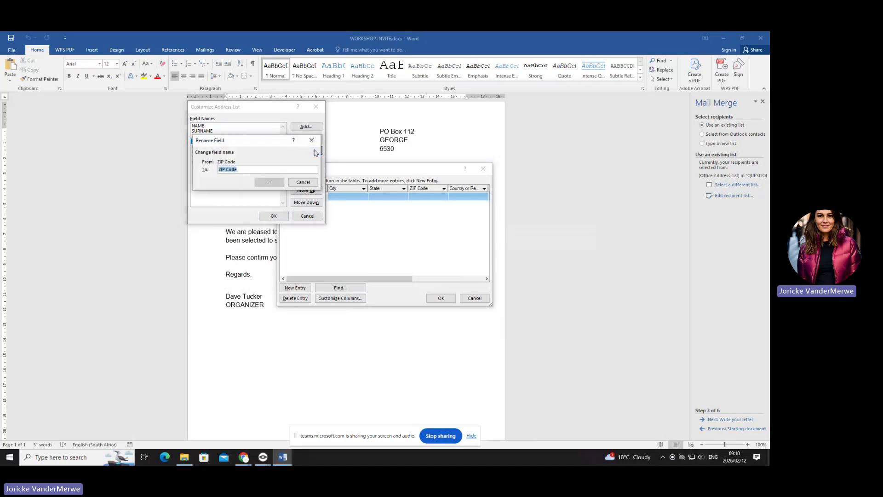
- Rename ZIP Code to TOWN, Country or Region to CODE, and Home Phone to DATE
type("TOWN")
left_click(269, 182)
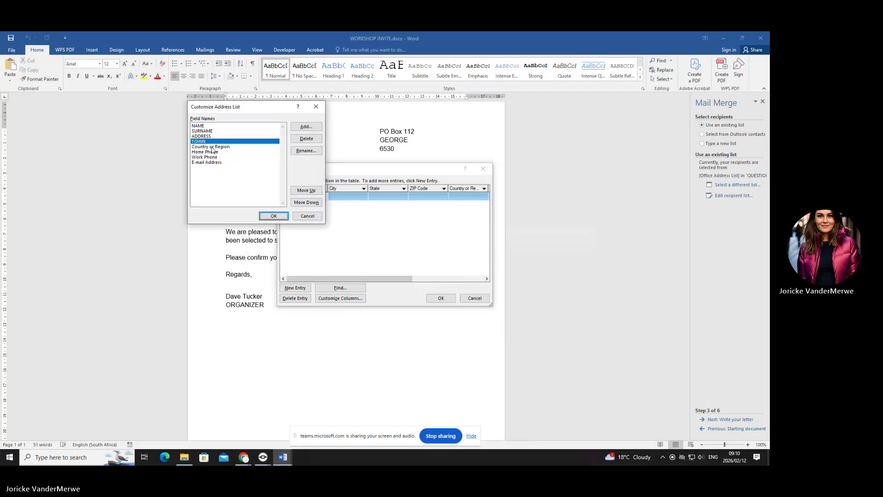
left_click(212, 147)
left_click(306, 150)
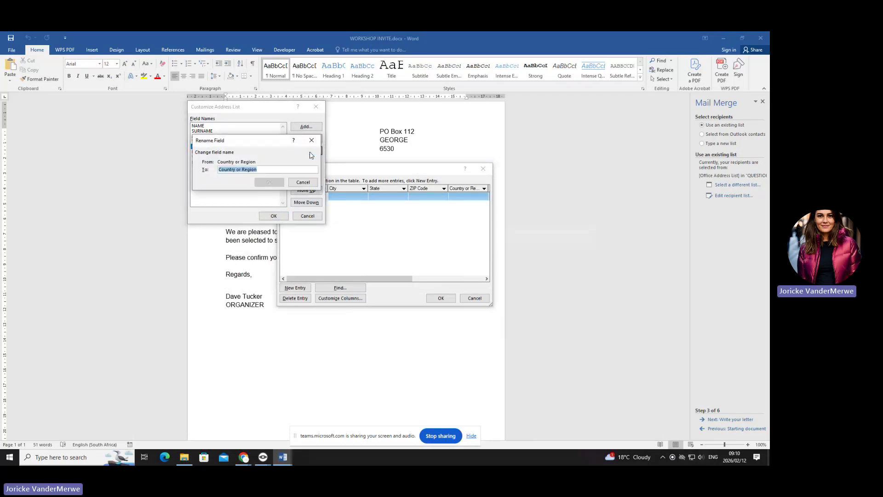
type("CODE")
left_click(269, 182)
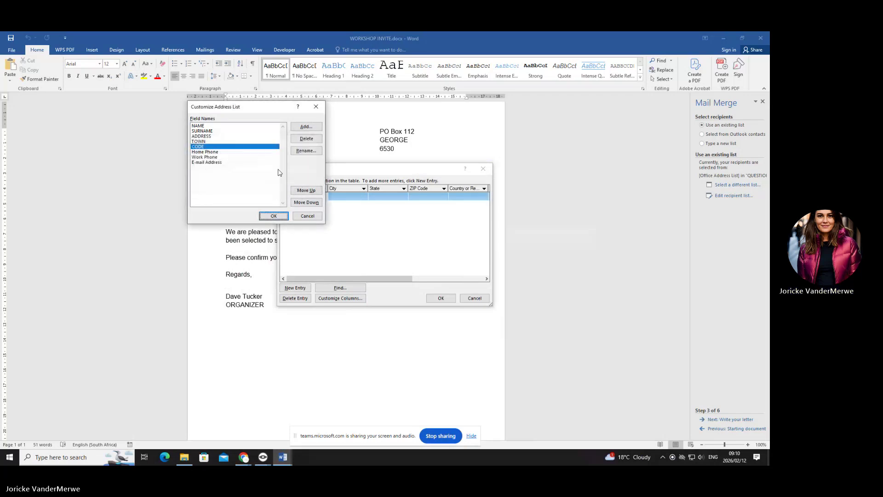
left_click(223, 152)
left_click(306, 151)
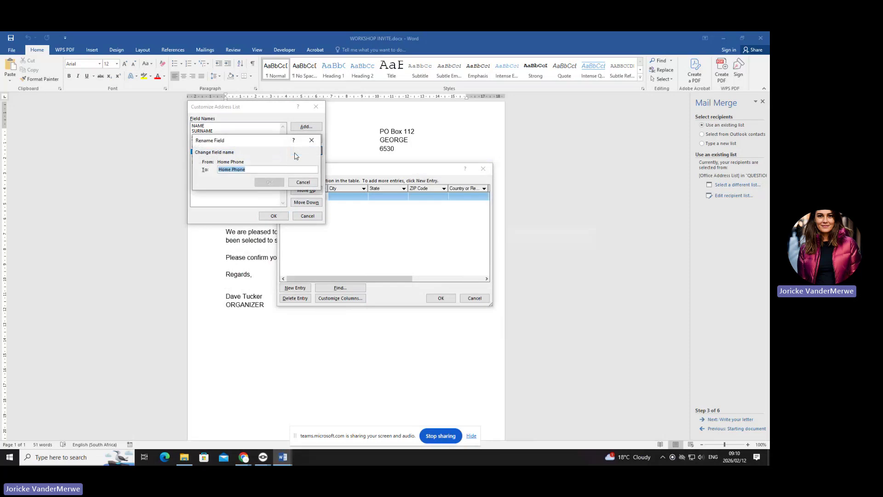
type("DATE")
left_click(269, 182)
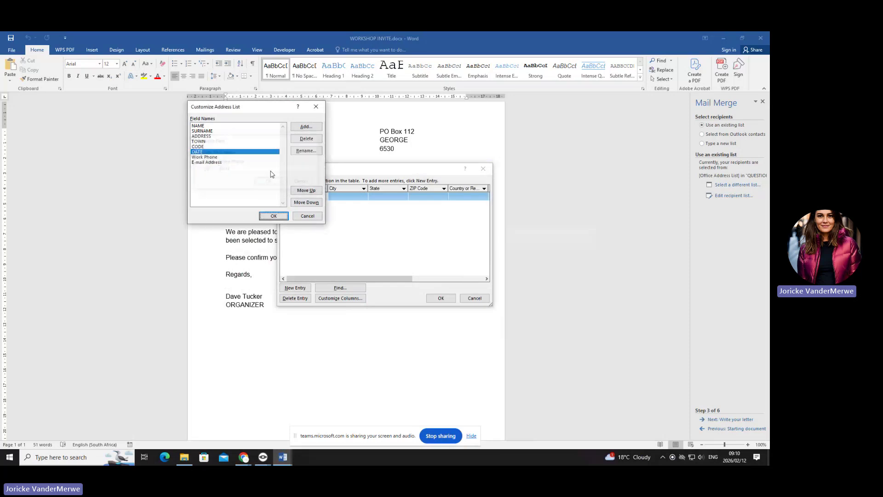
- Rename Work Phone to GAME and E-mail Address to TIME, then accept the field list
left_click(227, 158)
left_click(306, 151)
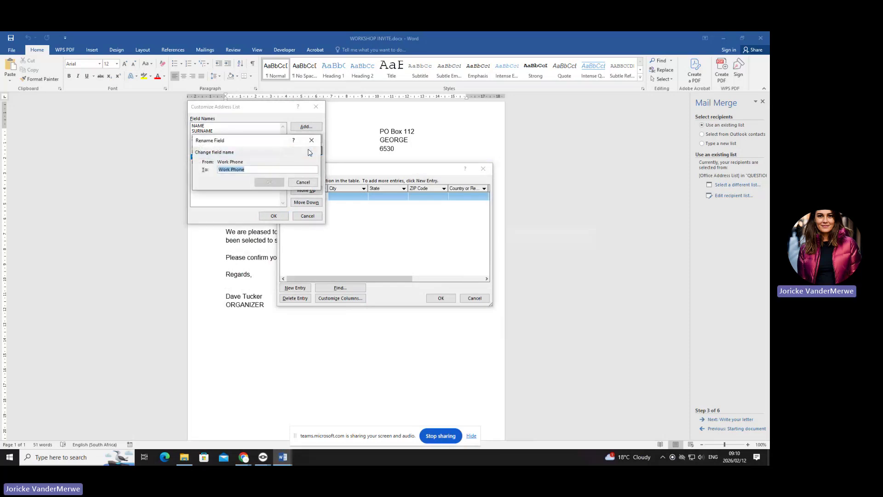
type("GAME")
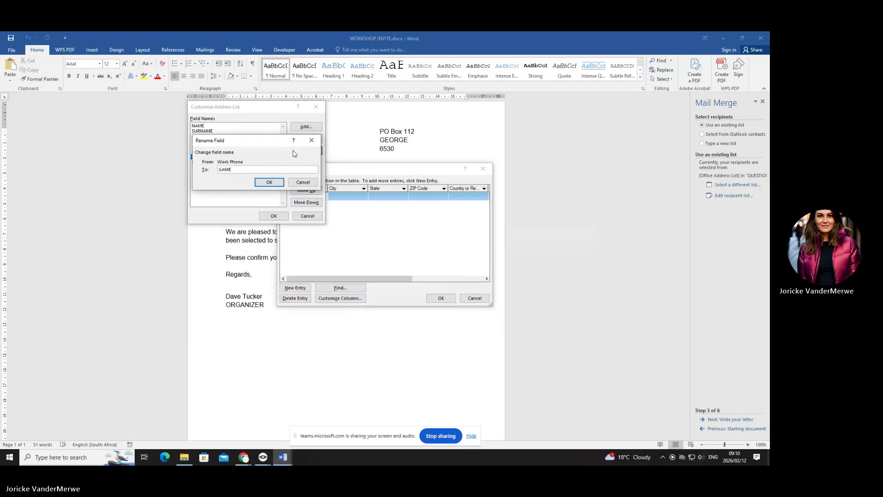
left_click(271, 183)
left_click(216, 162)
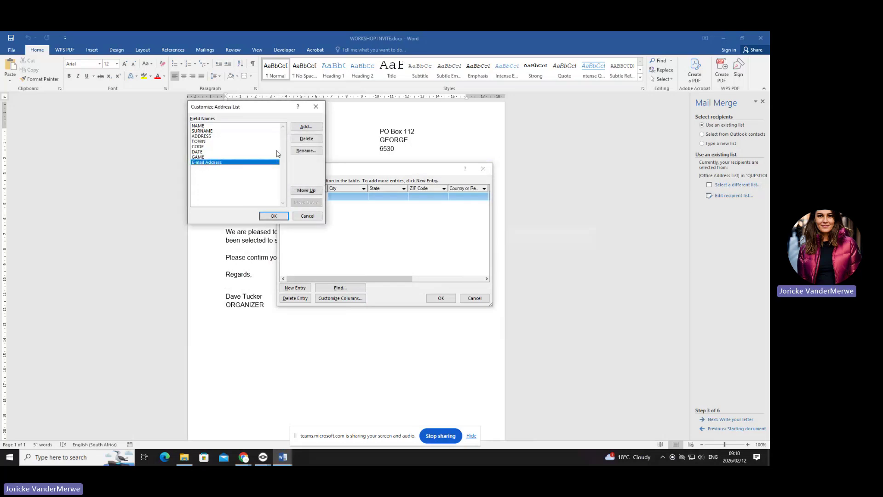
left_click(305, 151)
type("TIM")
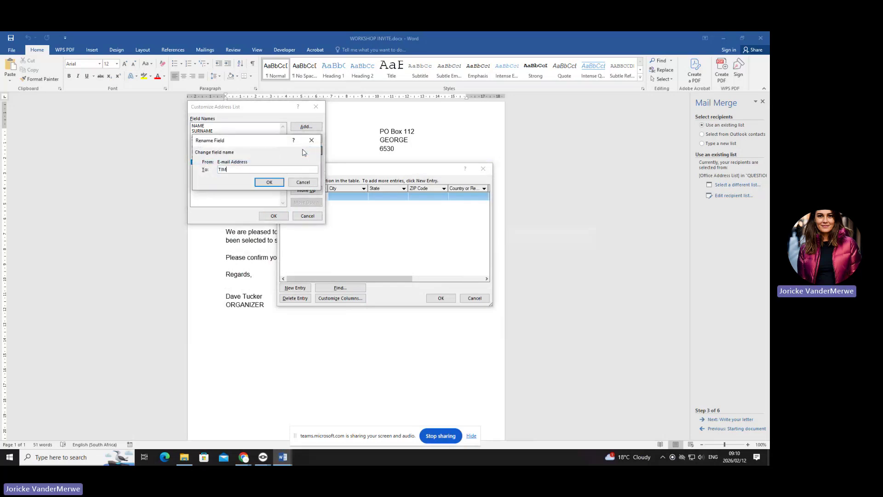
type("E")
left_click(269, 182)
left_click(273, 216)
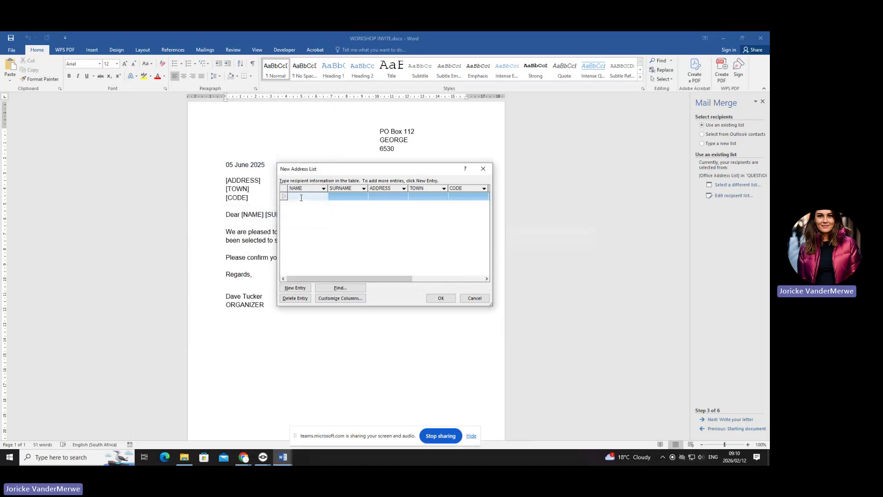
- Enter the first recipient's name and surname, and type Johannesburg
type("John")
key("Return")
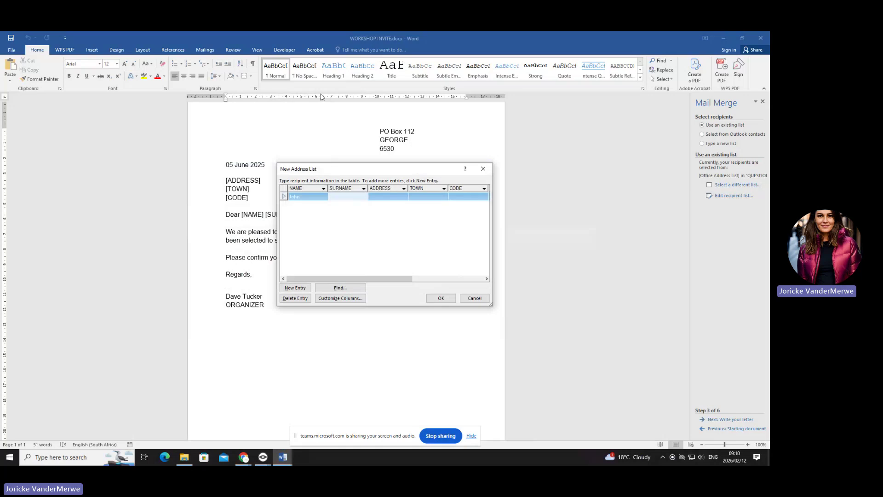
type("Smith")
key("Tab")
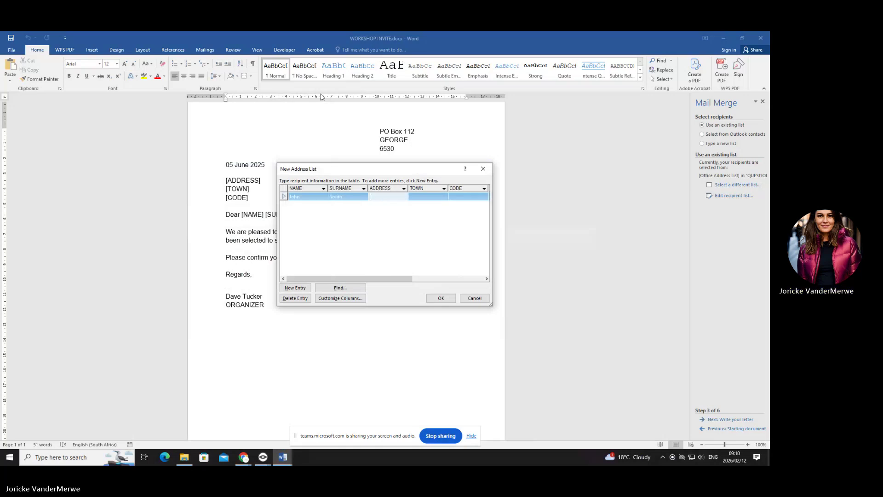
type("Johann")
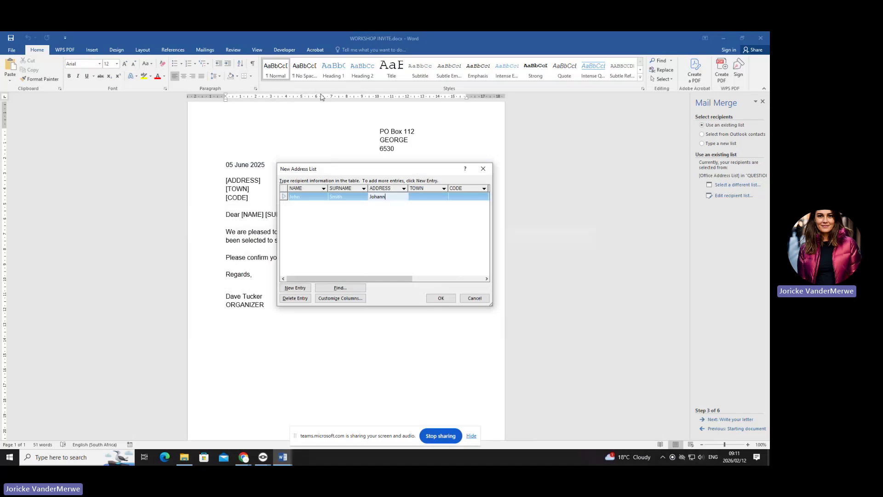
type("esburg")
key("Tab")
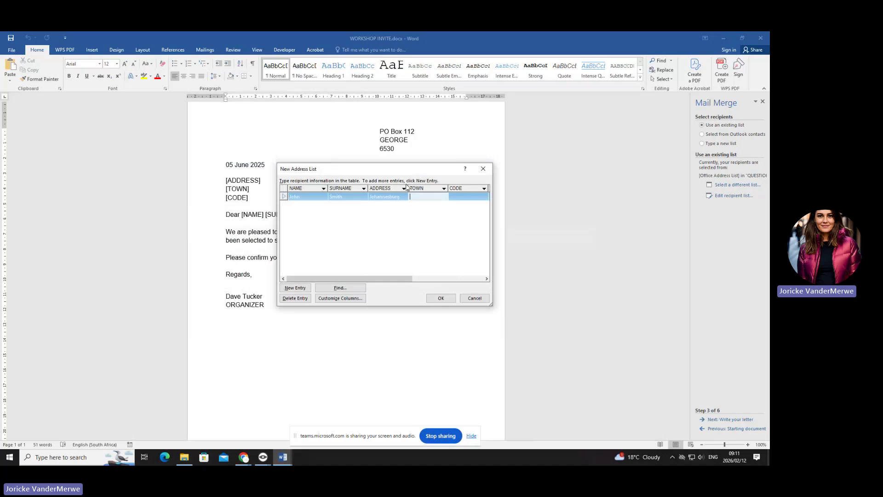
- Move Johannesburg into the TOWN cell and enter the street address in ADDRESS
left_click(399, 197)
key("ctrl+c")
left_click(423, 198)
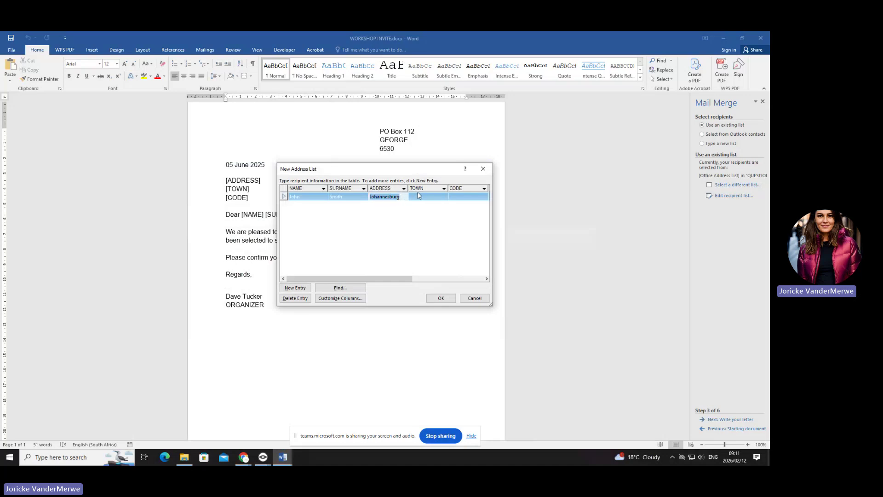
key("ctrl+v")
left_click(399, 197)
key("Delete")
type("123 mai")
key("BackSpace")
key("BackSpace")
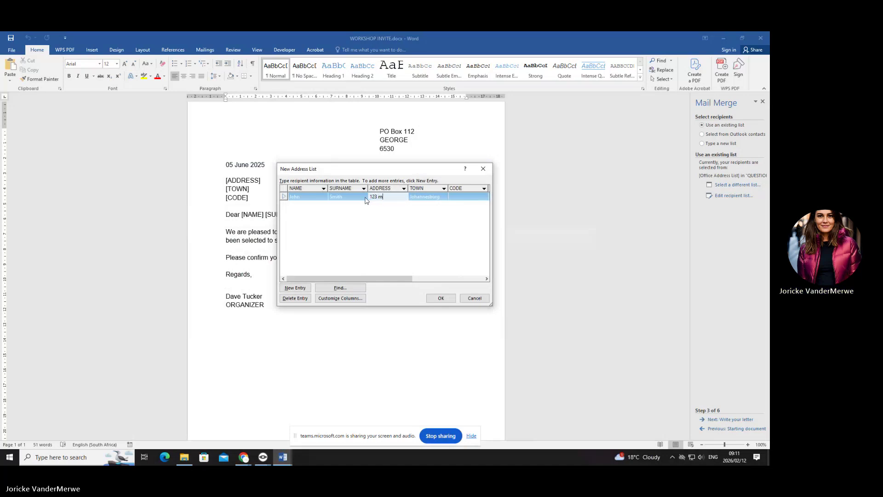
type("Main St")
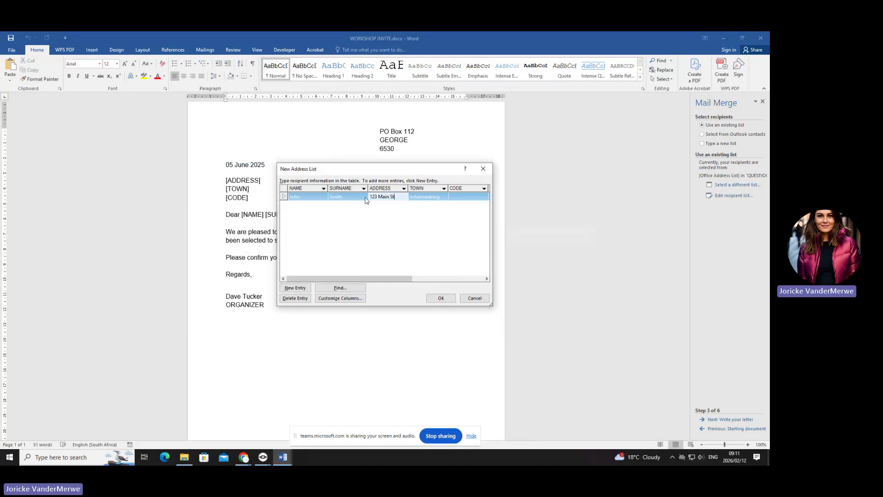
- Fill in CODE 2000, DATE 25 November 2025, GAME Minecraft and TIME 10:00
left_click(465, 196)
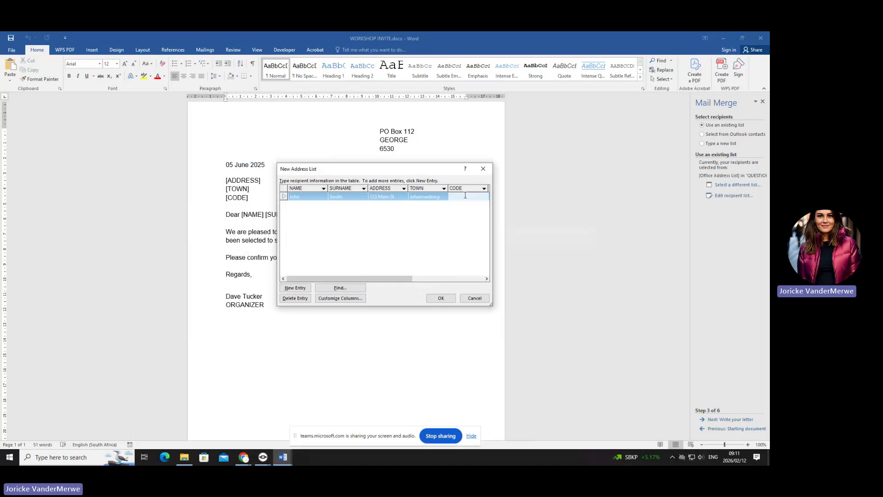
type("2000")
key("Tab")
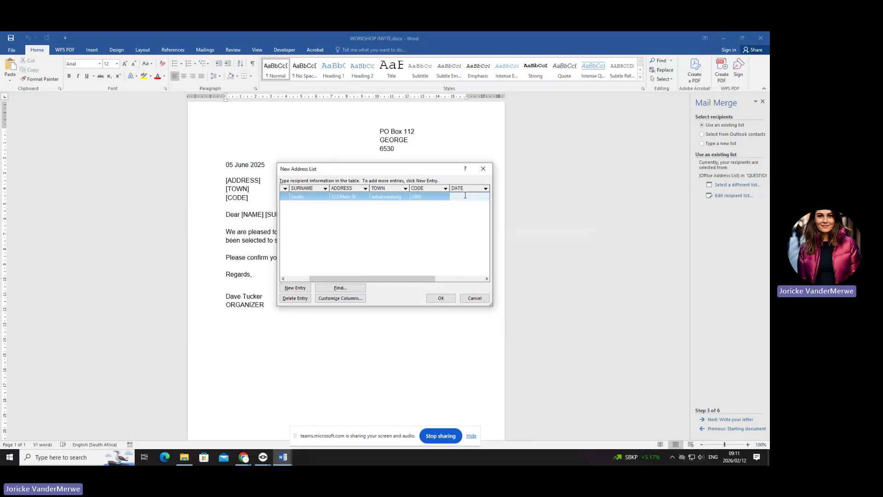
type("25 November 2025mINE")
key("BackSpace")
key("BackSpace")
key("BackSpace")
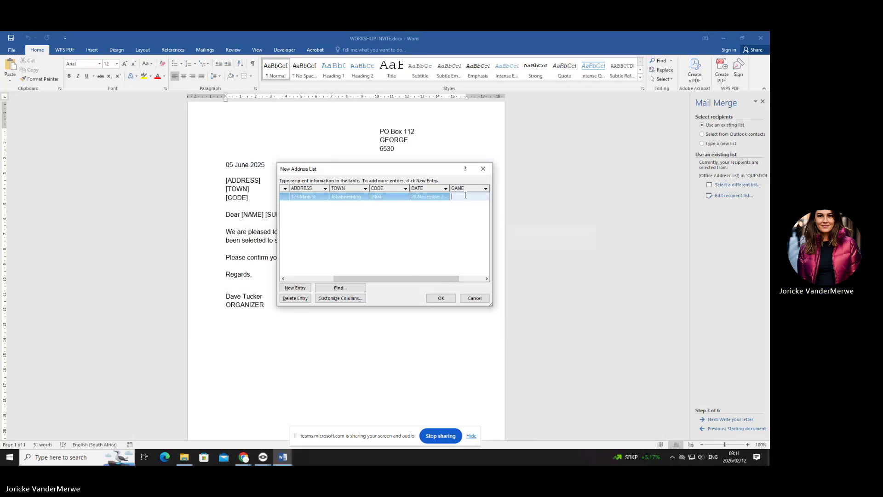
key("Tab")
type("ml")
key("BackSpace")
key("BackSpace")
key("BackSpace")
key("BackSpace")
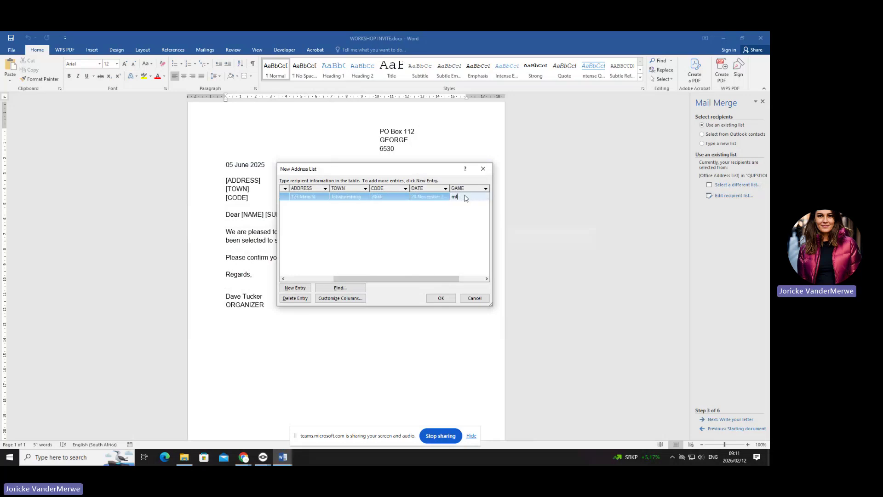
type("Minecr")
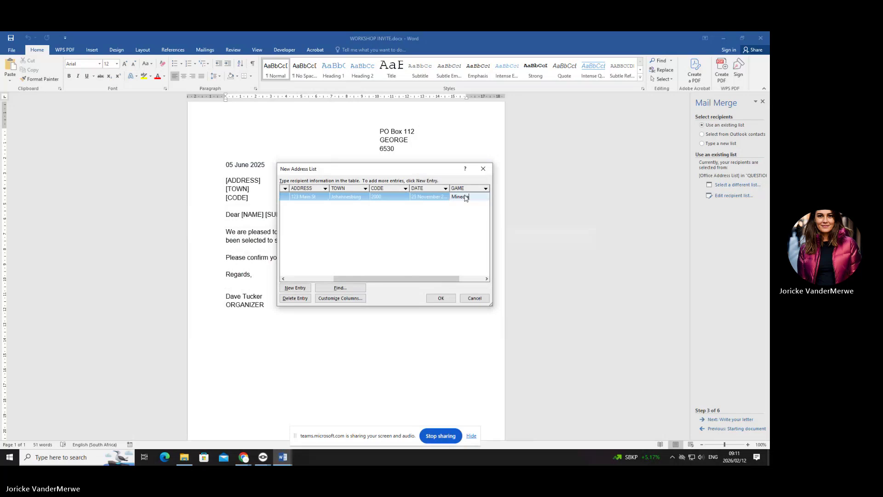
type("aft")
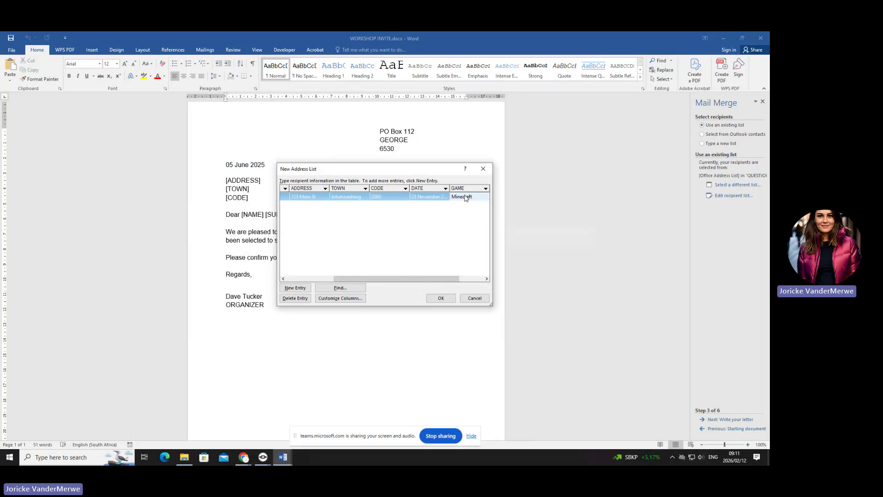
key("Tab")
type("10")
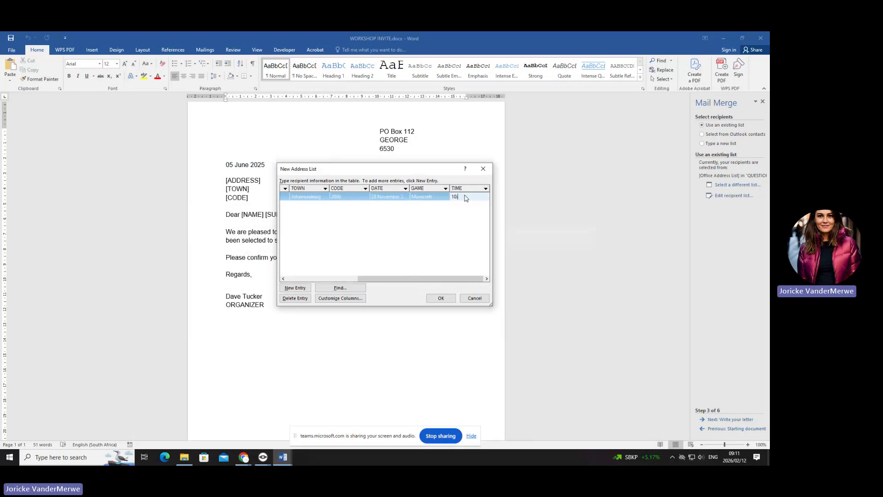
- Add new recipient rows and enter another recipient's name and surname
left_click(295, 288)
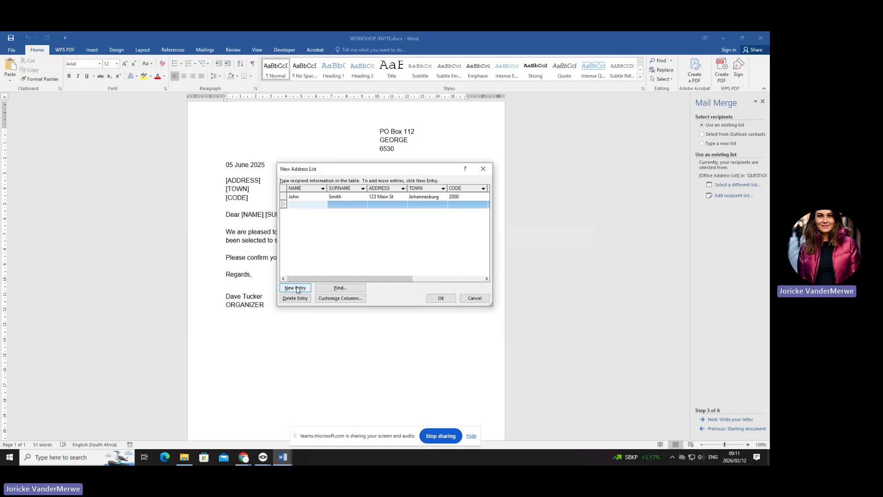
type("Bob")
left_click(295, 287)
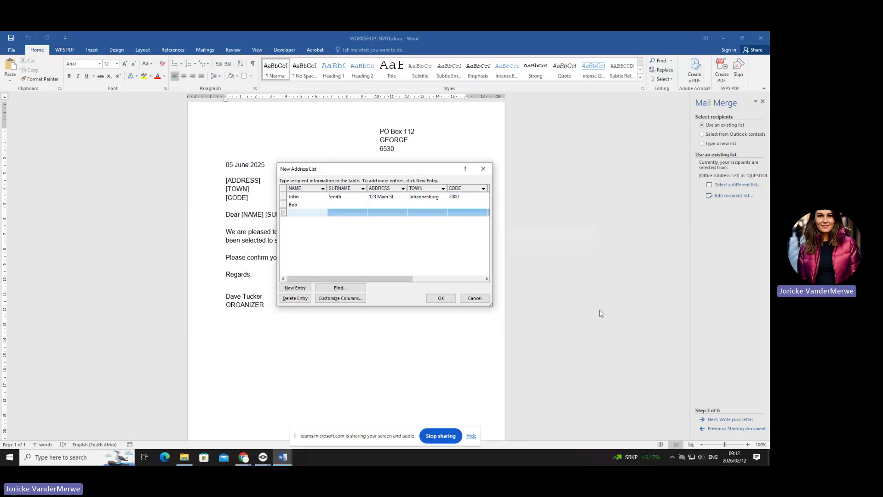
left_click(304, 205)
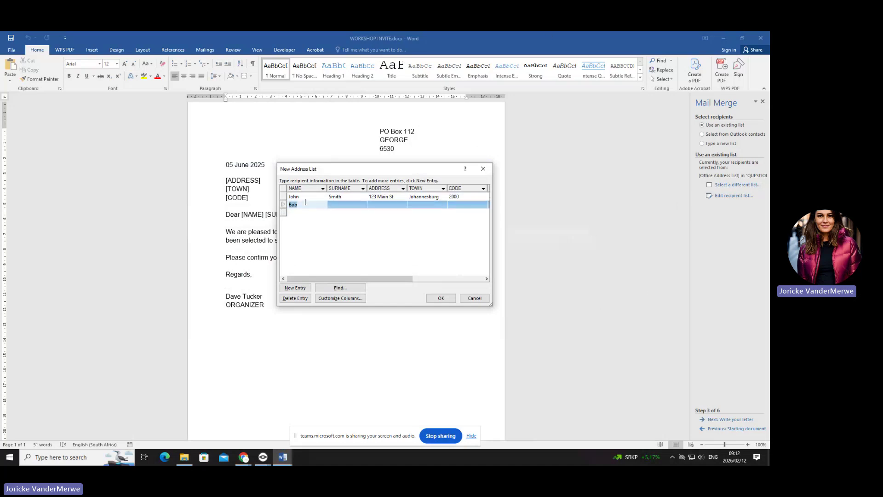
key("BackSpace")
key("BackSpace")
key("BackSpace")
left_click(300, 215)
type("Bob")
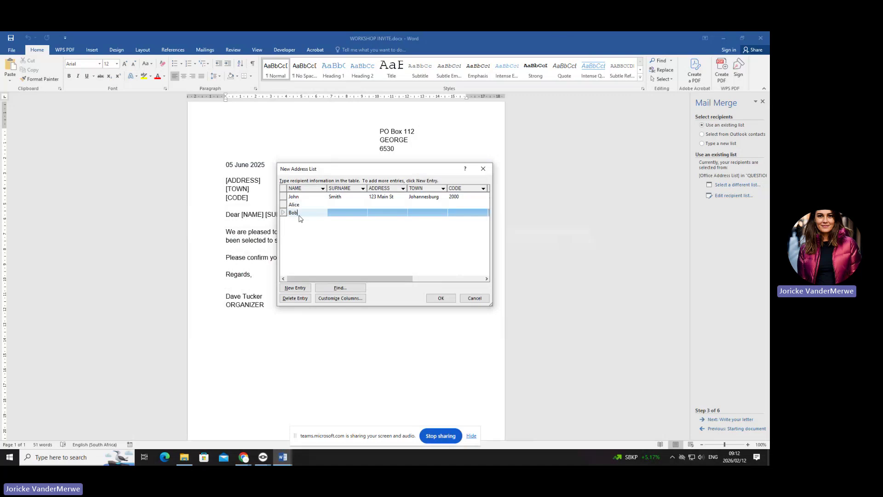
left_click(340, 213)
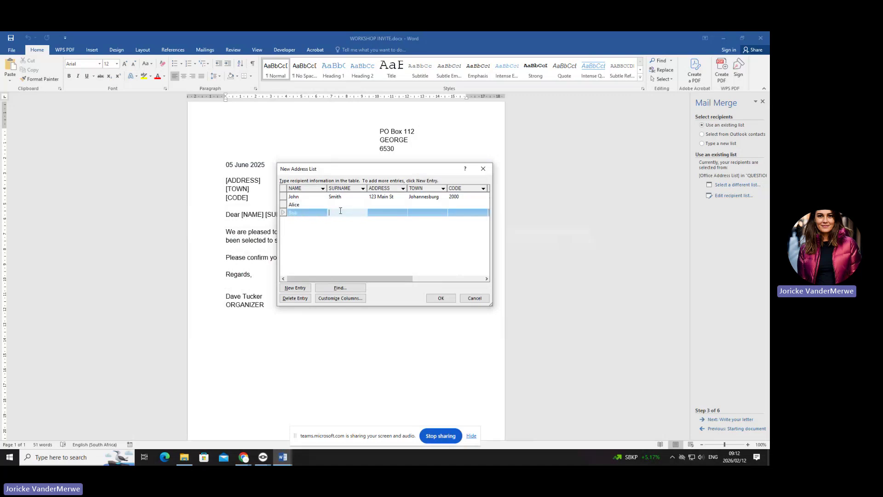
- Fill the last row's DATE cell and set its GAME to QUESTION 2A
left_click(415, 211)
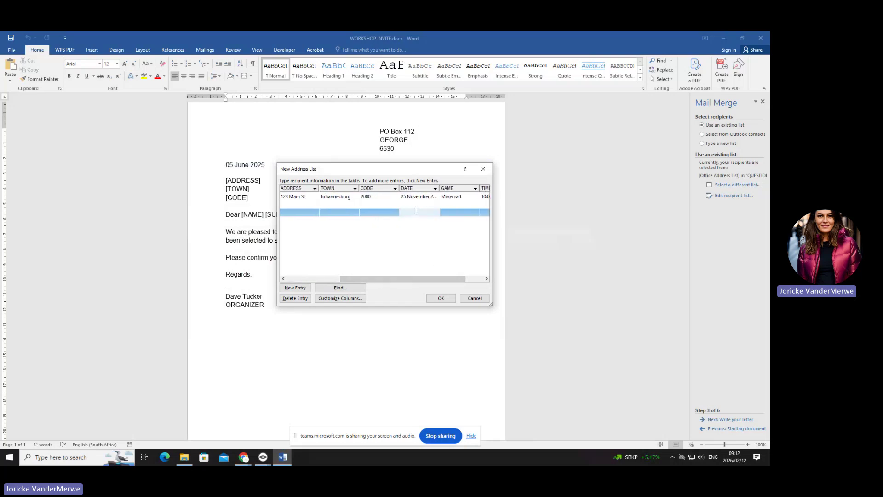
type("YO")
key("BackSpace")
key("BackSpace")
key("BackSpace")
key("Tab")
type("QUESTION 2A")
- Finish the recipient list and browse to U: > 2025_S2 > ASSESSMENTS > 2025 S2 CP N5 PRACTICAL (FINAL)
left_click(441, 299)
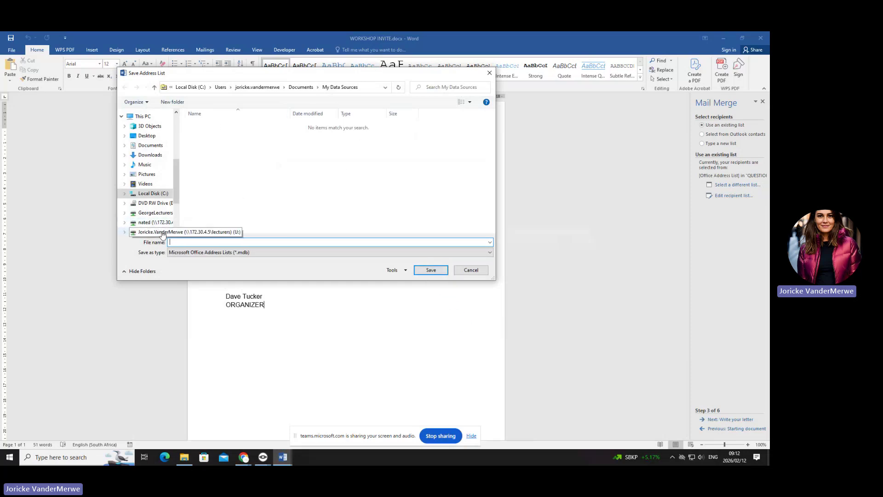
left_click(152, 145)
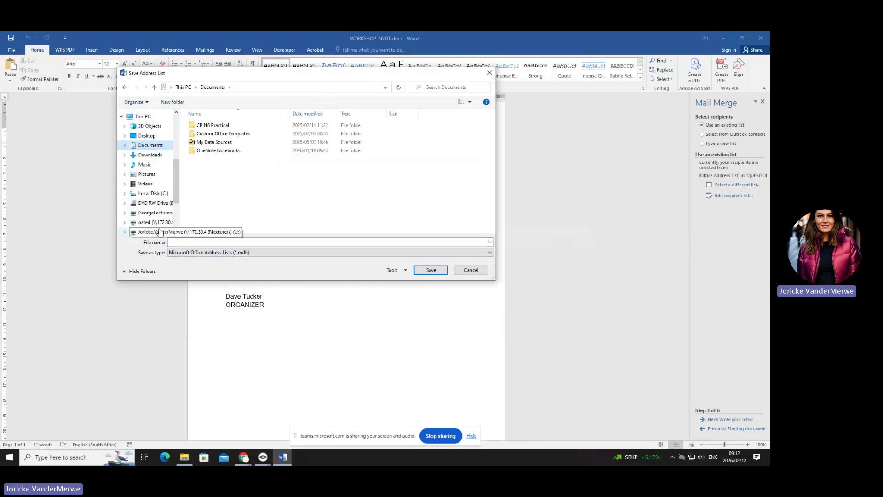
left_click(160, 231)
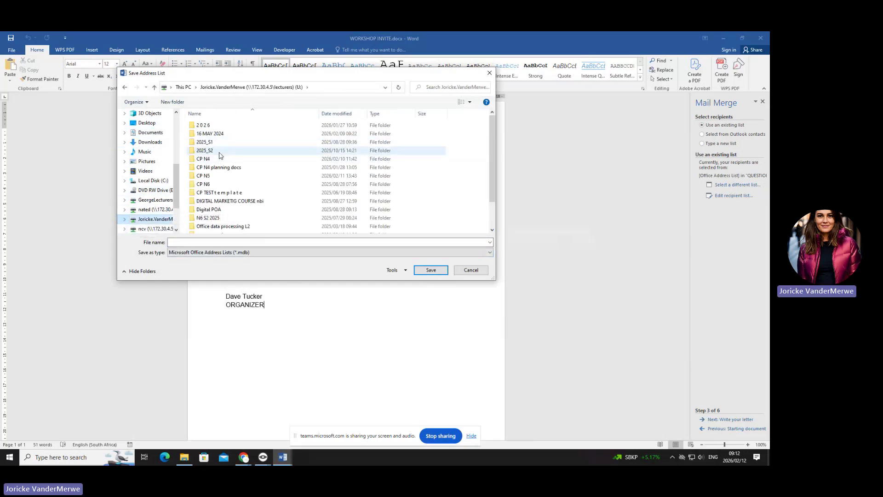
double_click(220, 151)
double_click(234, 126)
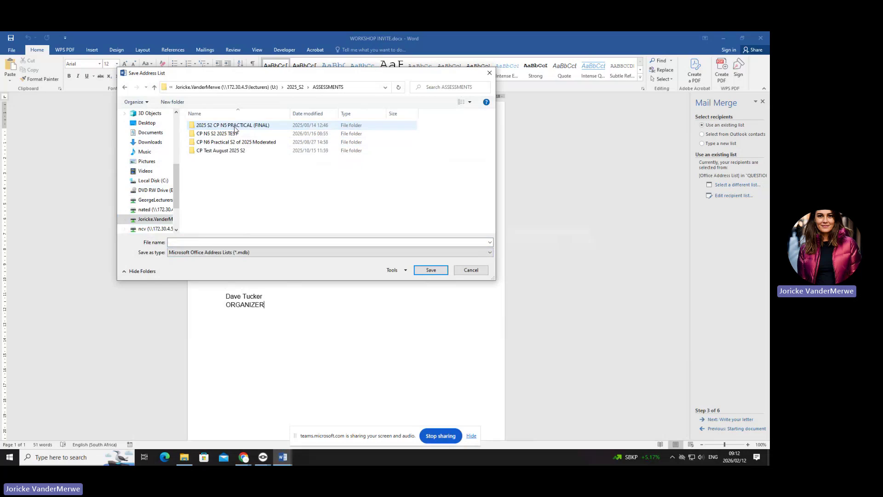
double_click(232, 125)
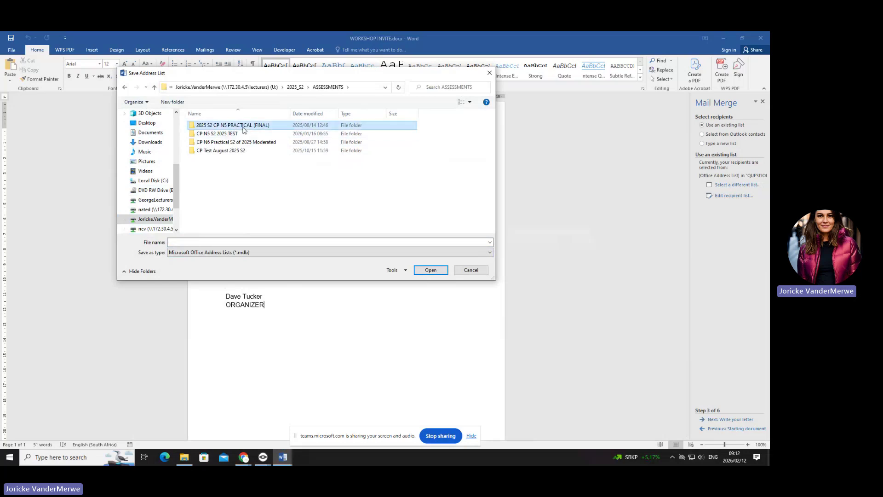
- Save the address list as QUESTION 2A and accept the mail merge recipients
left_click(204, 241)
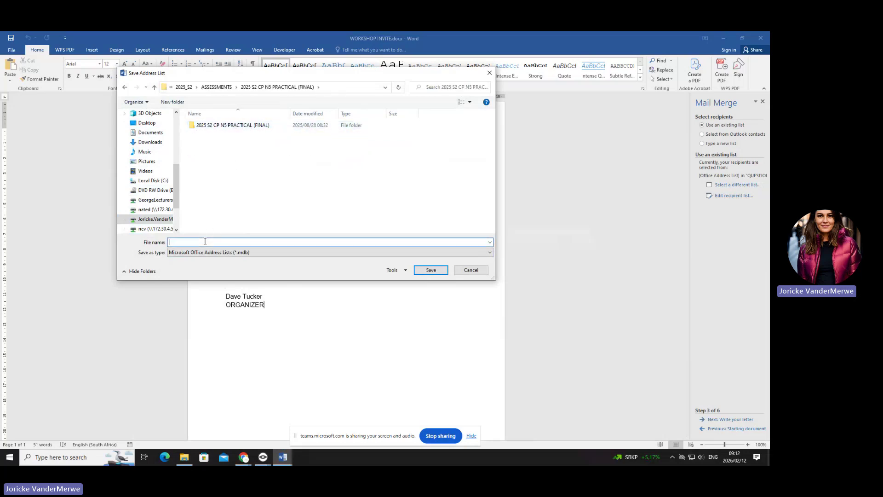
type("W")
key("BackSpace")
type("QUESTION 2A")
left_click(430, 270)
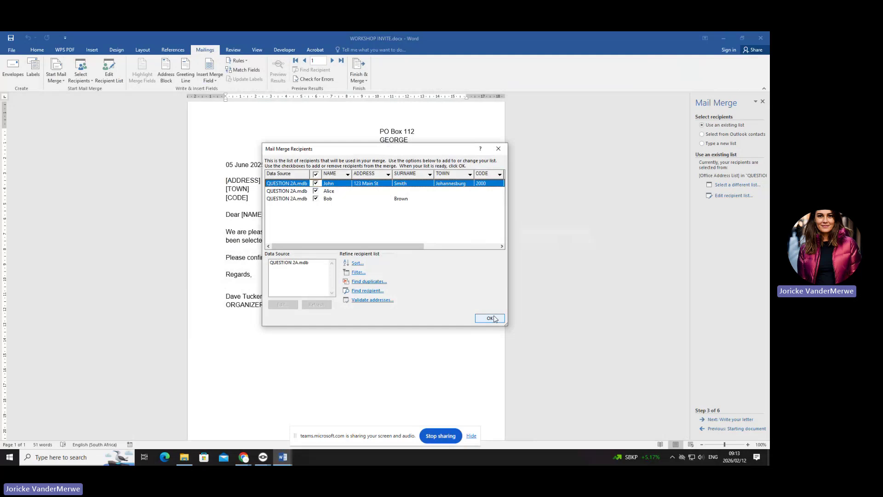
left_click(489, 317)
left_click(184, 457)
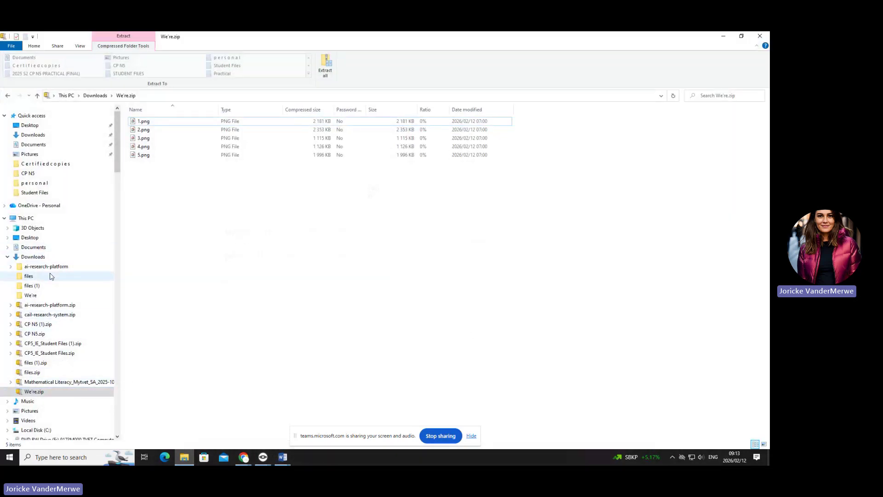
- In File Explorer, go from Downloads to This PC and open the U: lecturers drive
scroll(65, 409, "down", 2)
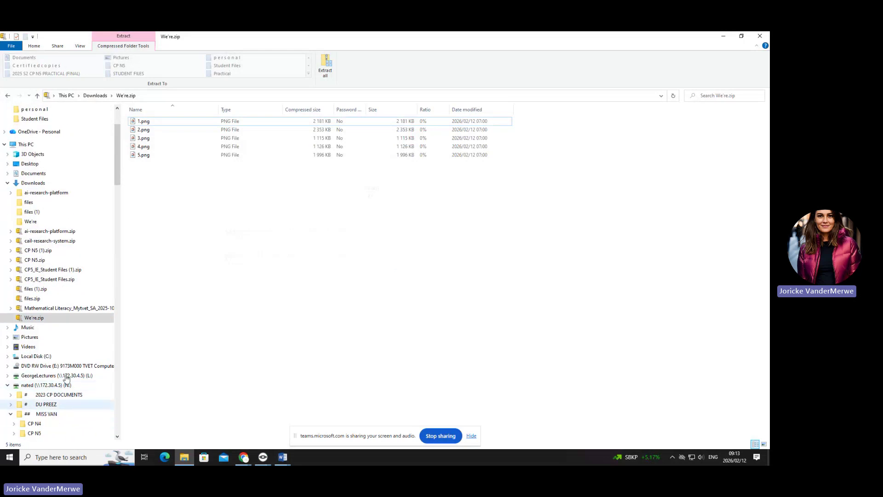
scroll(121, 125, "up", 2)
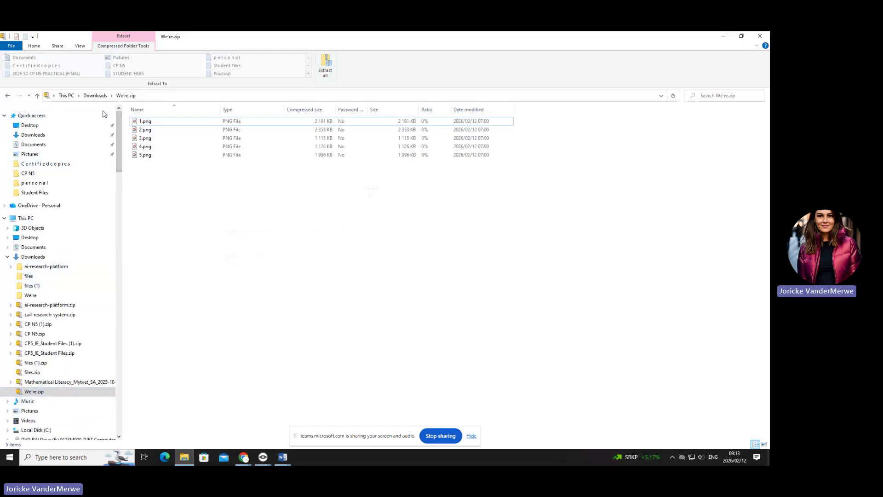
left_click(8, 98)
scroll(28, 299, "down", 1)
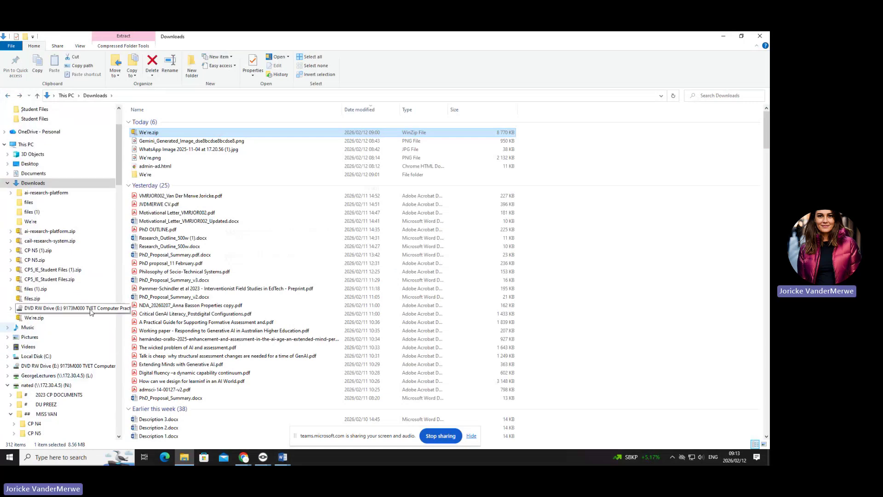
left_click(25, 173)
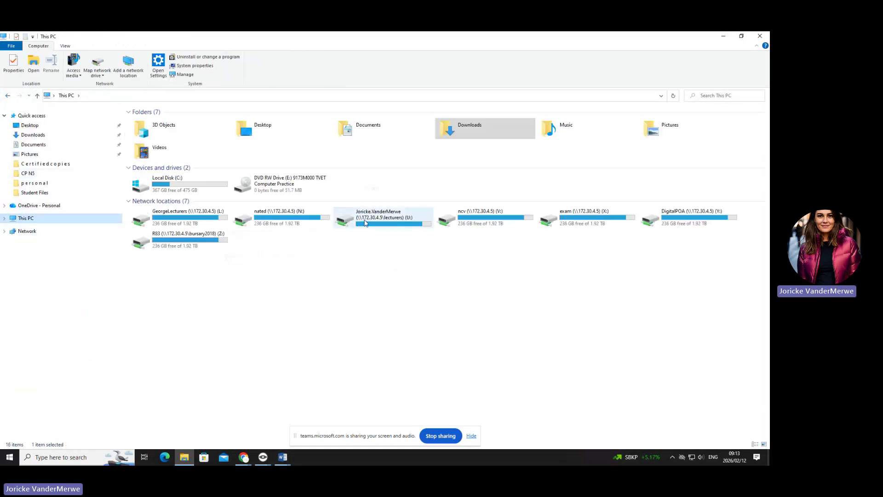
double_click(365, 222)
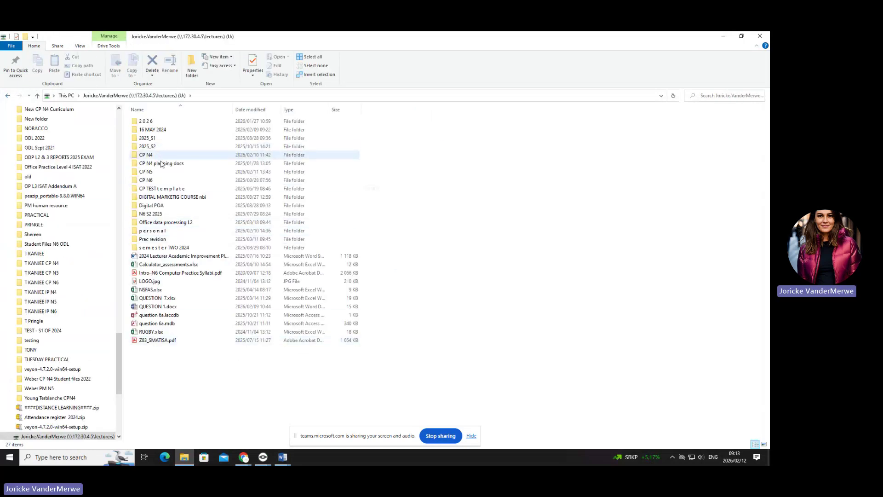
- Go through 2025_S2 > ASSESSMENTS > 2025 S2 CP N5 PRACTICAL (FINAL) and open QUESTION 2A.mdb
double_click(165, 147)
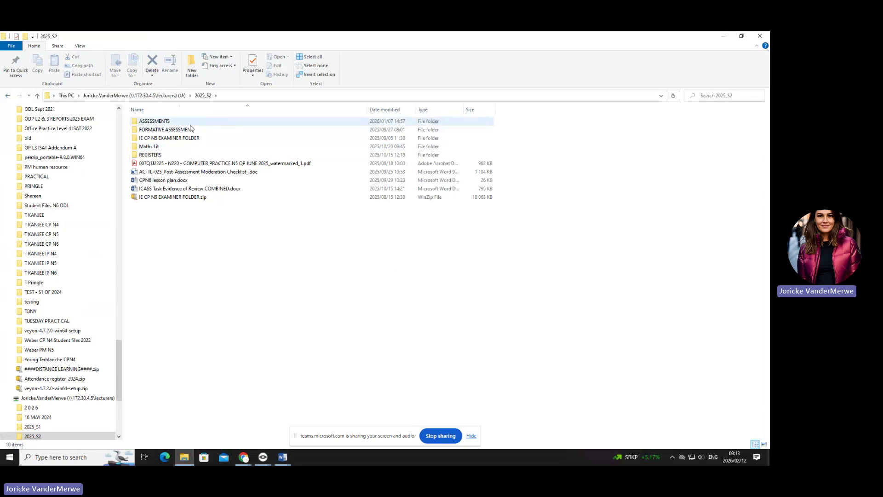
double_click(174, 121)
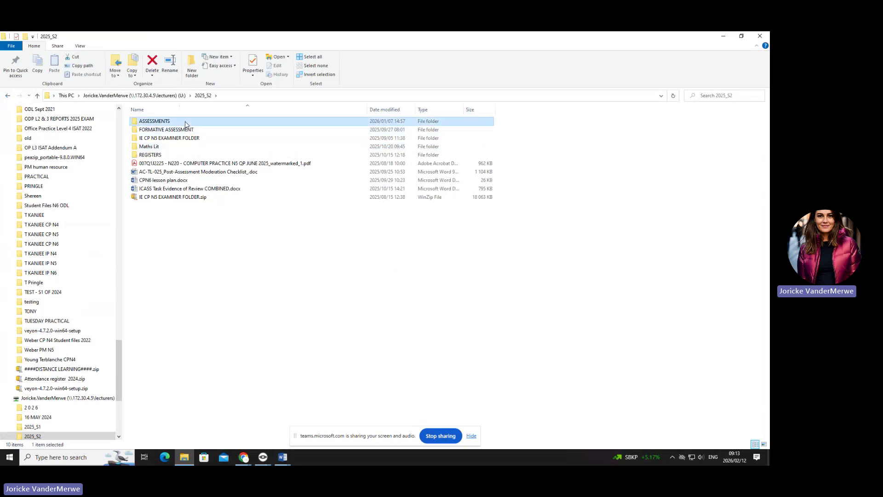
double_click(188, 130)
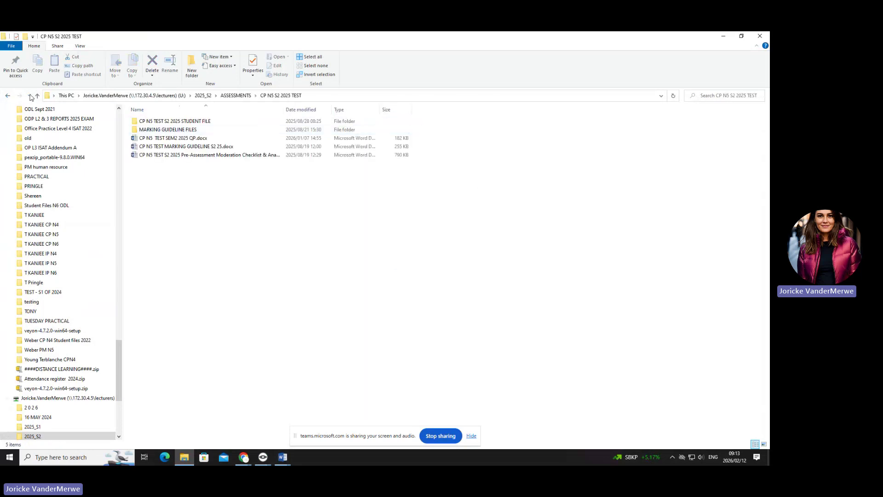
left_click(8, 96)
double_click(202, 121)
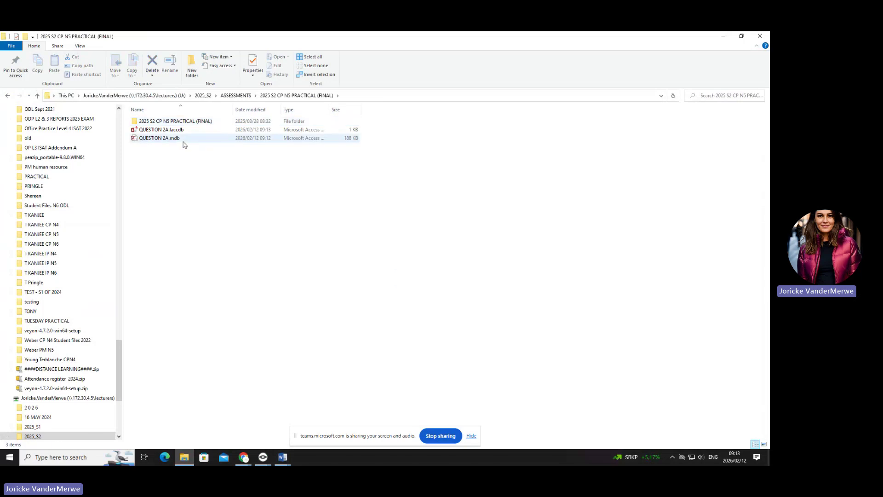
left_click(180, 141)
double_click(180, 139)
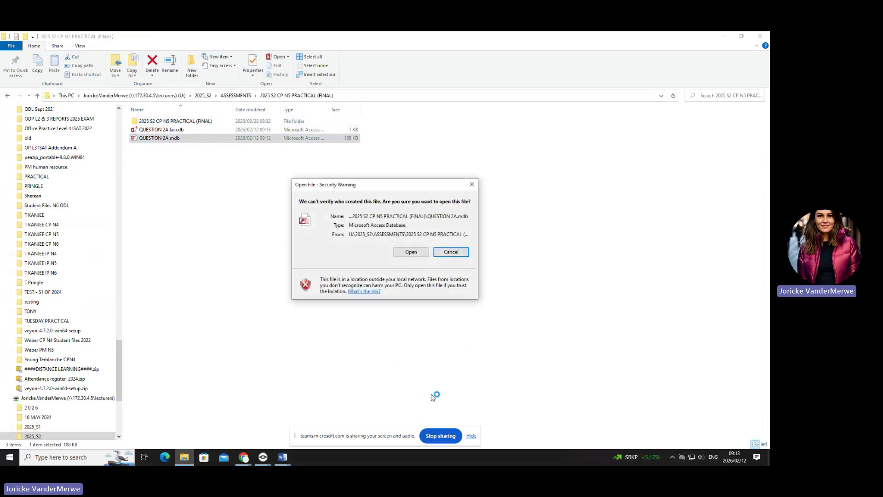
- Open QUESTION 2A.mdb past the warnings and widen the Office_Address_List DATE column to fit full dates
left_click(417, 255)
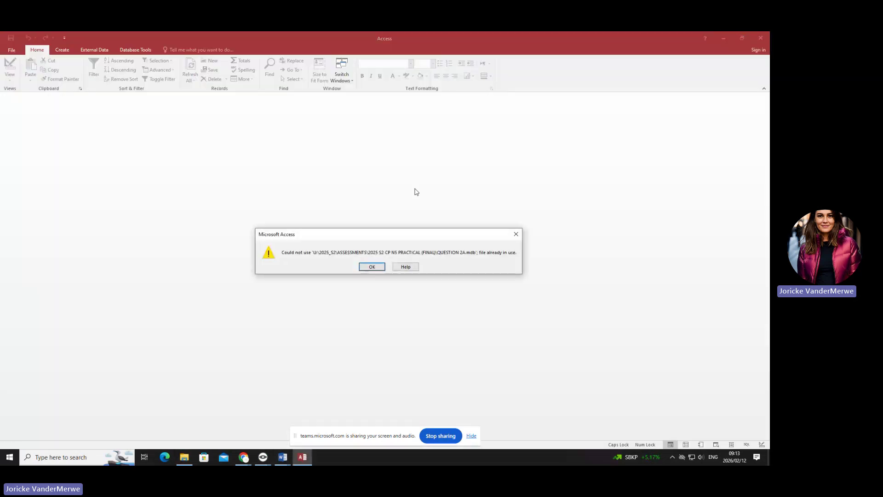
left_click(372, 267)
left_click(227, 95)
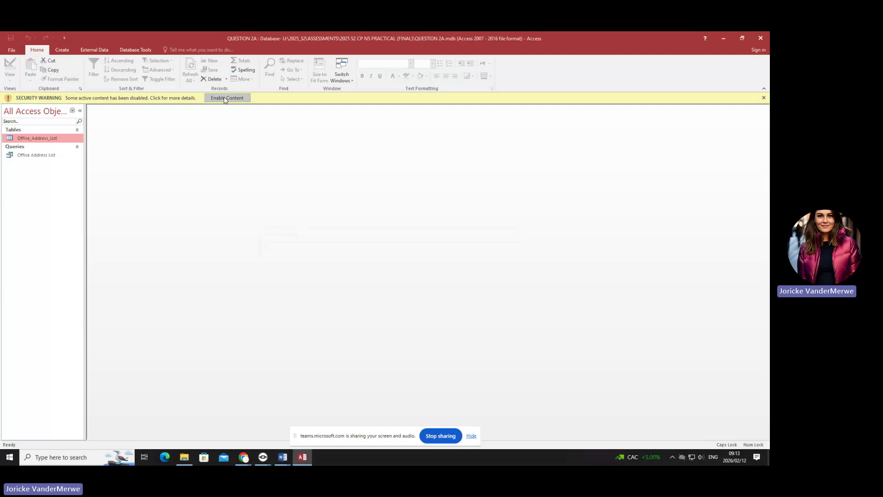
double_click(53, 127)
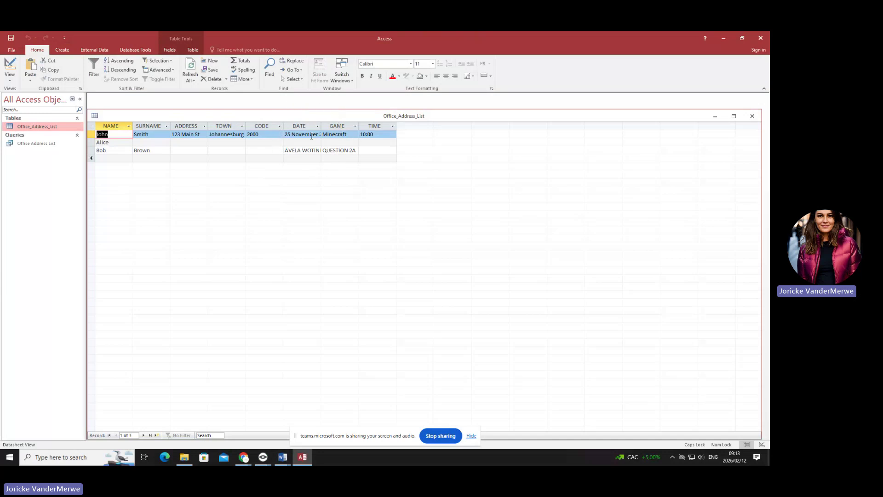
left_click_drag(323, 126, 334, 129)
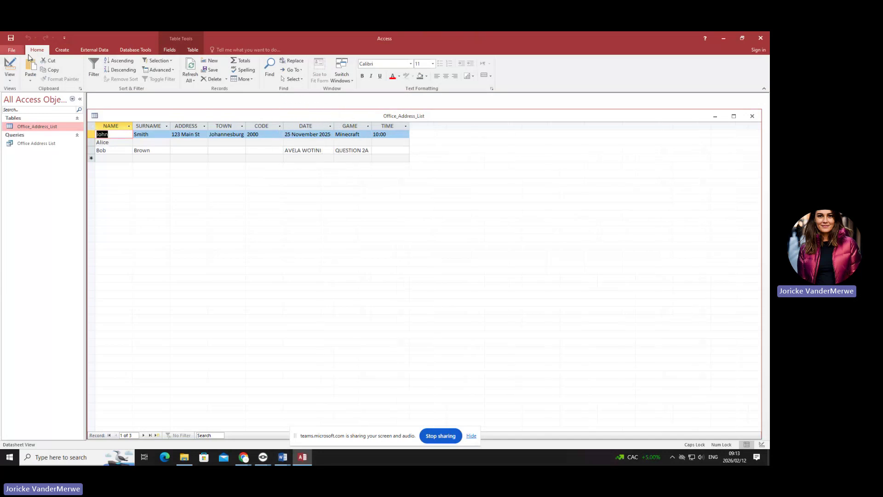
- Show the Office_Address_List table in Print Preview with landscape orientation
left_click(14, 51)
left_click(18, 146)
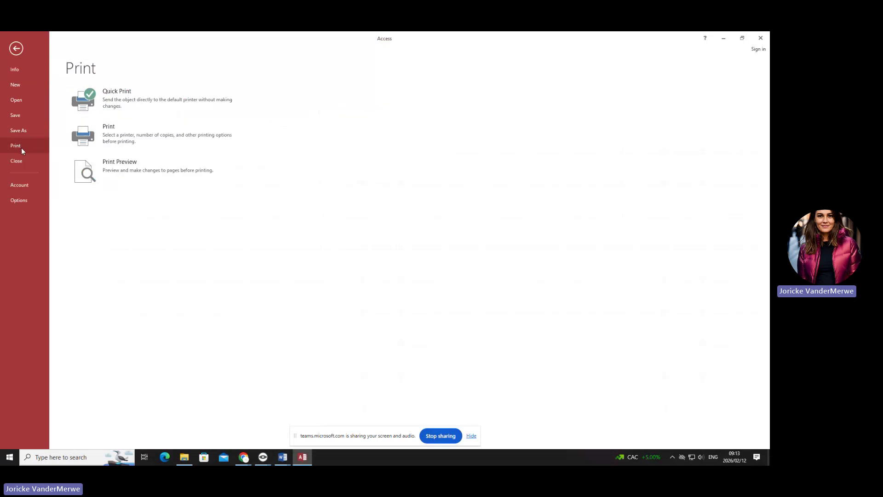
left_click(134, 172)
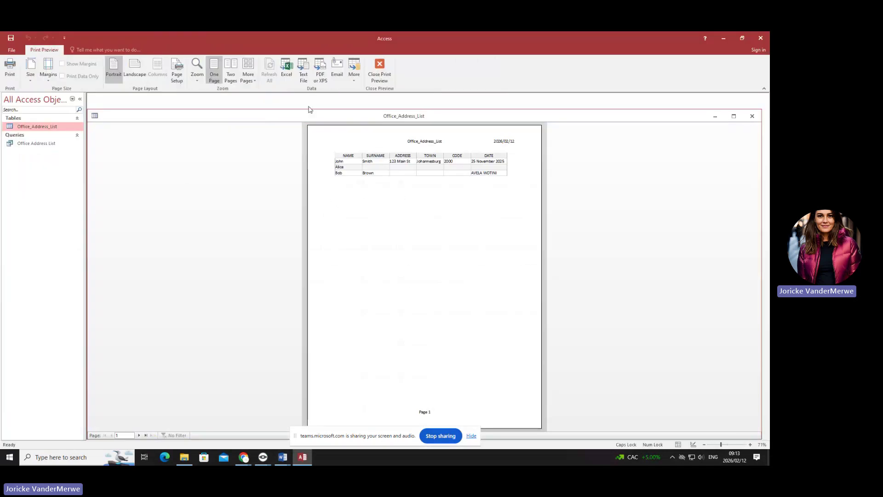
left_click(135, 68)
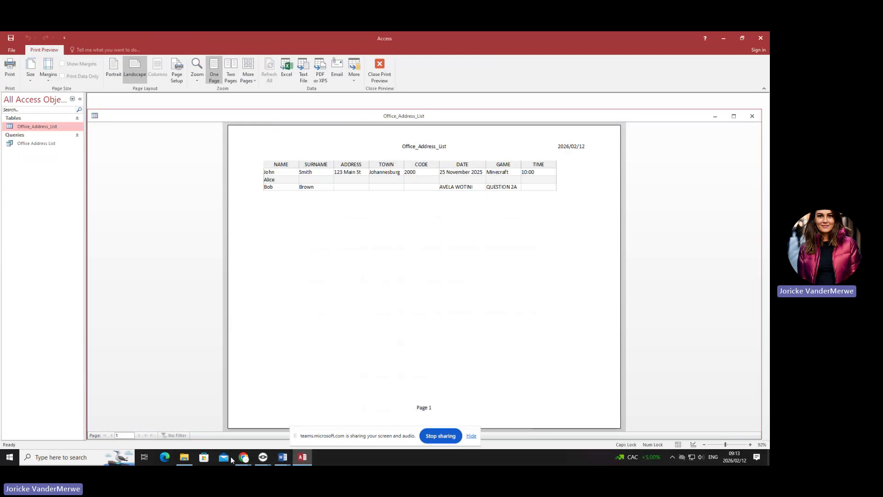
- Open Q2A memo.docx from the MEMO folder in File Explorer
left_click(184, 456)
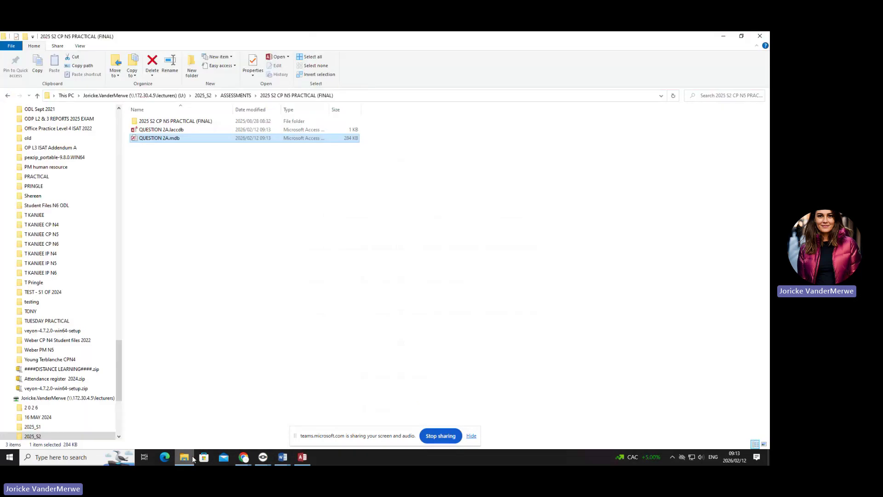
double_click(188, 122)
double_click(190, 122)
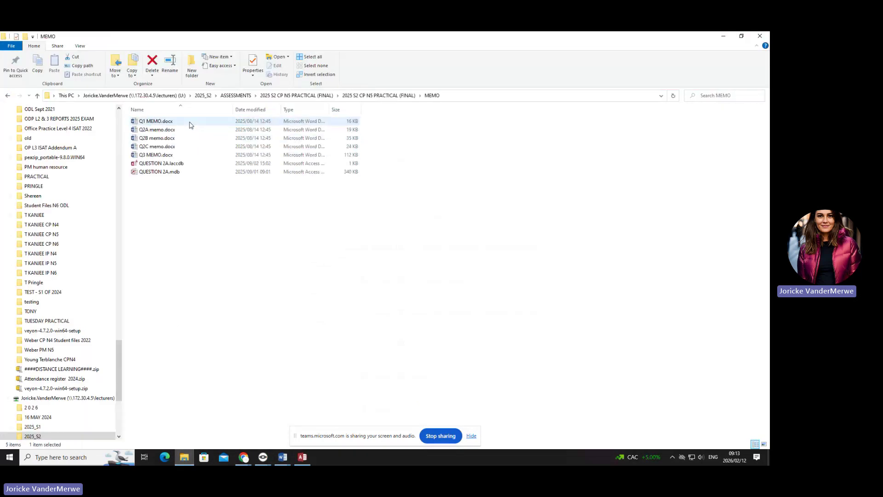
left_click(193, 131)
double_click(193, 130)
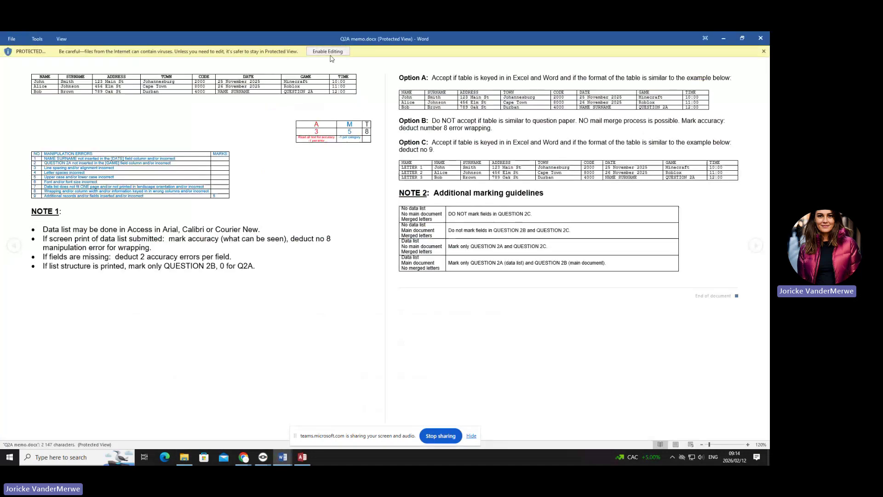
- Enable editing in the Q2A memo and select the three data rows of its model list
left_click(329, 52)
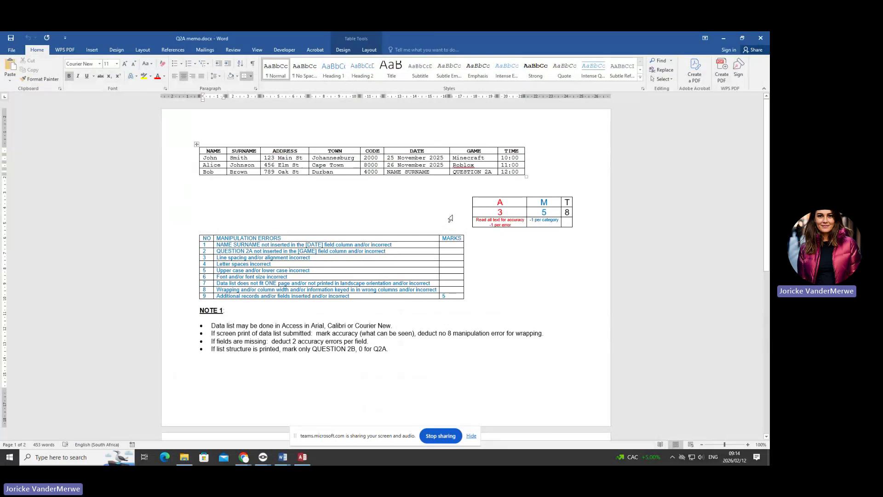
left_click(302, 457)
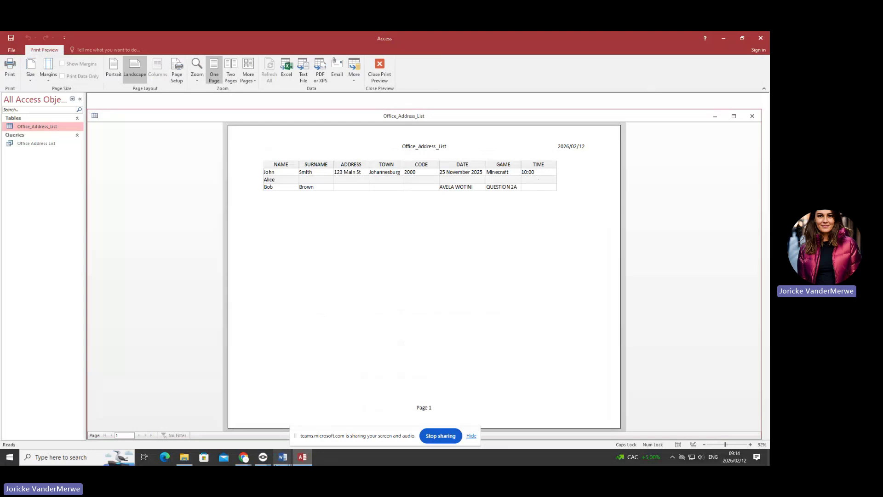
left_click(283, 457)
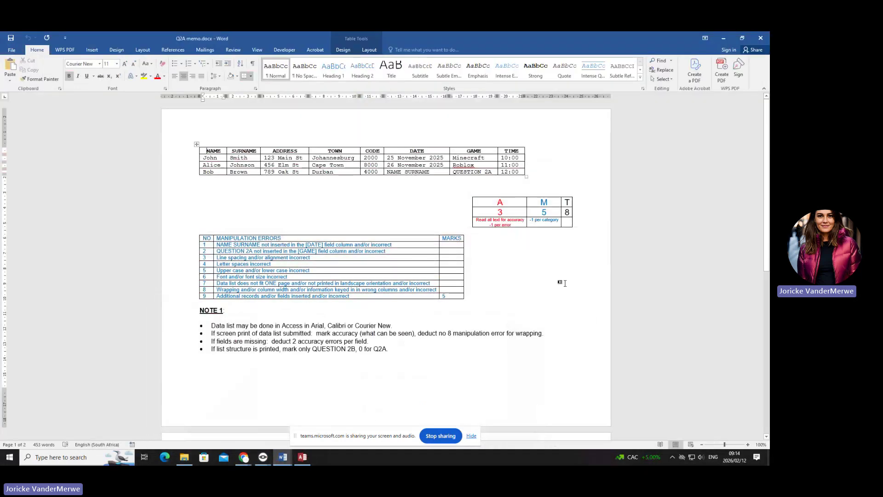
key("ctrl")
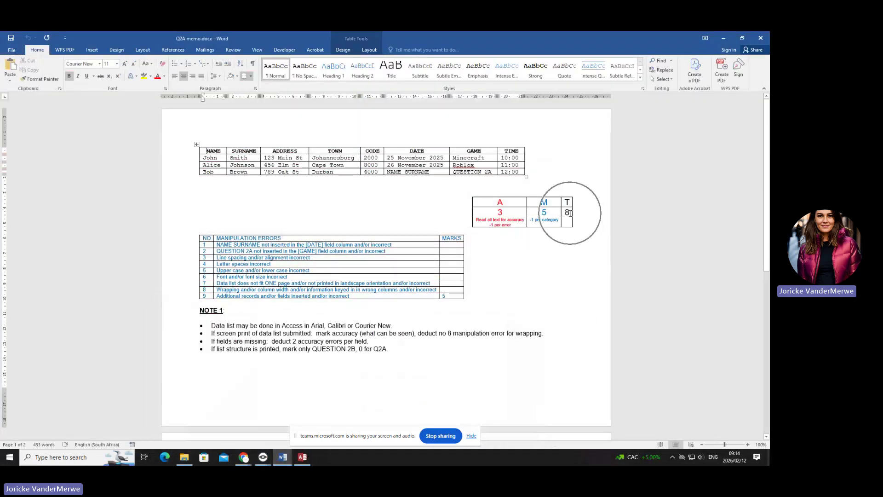
key("ctrl")
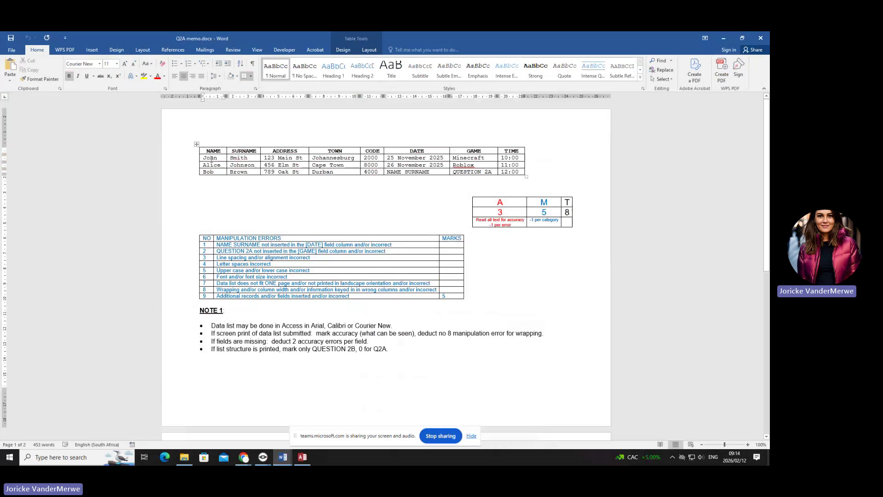
left_click_drag(222, 157, 505, 170)
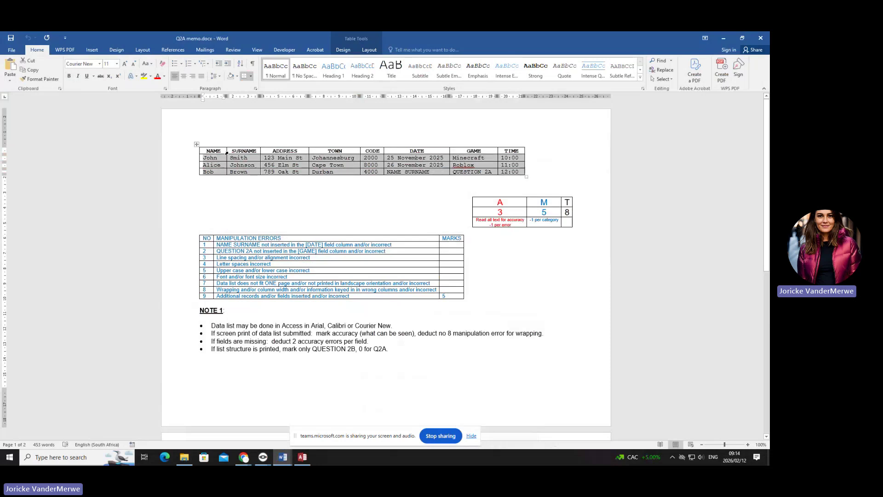
left_click(243, 147)
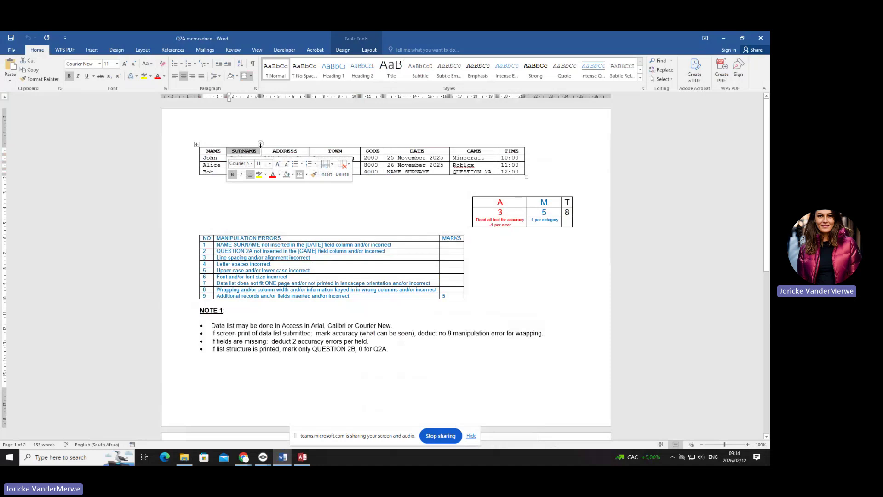
left_click(285, 147)
left_click(311, 146)
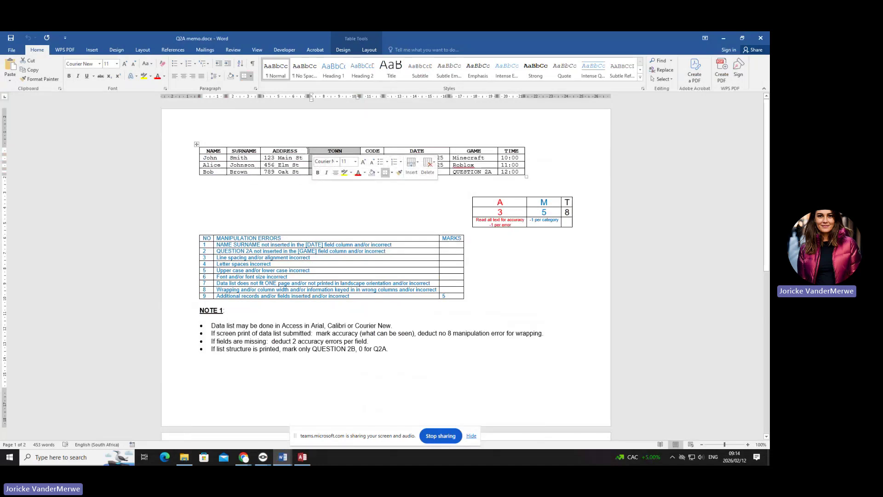
left_click_drag(308, 152, 295, 151)
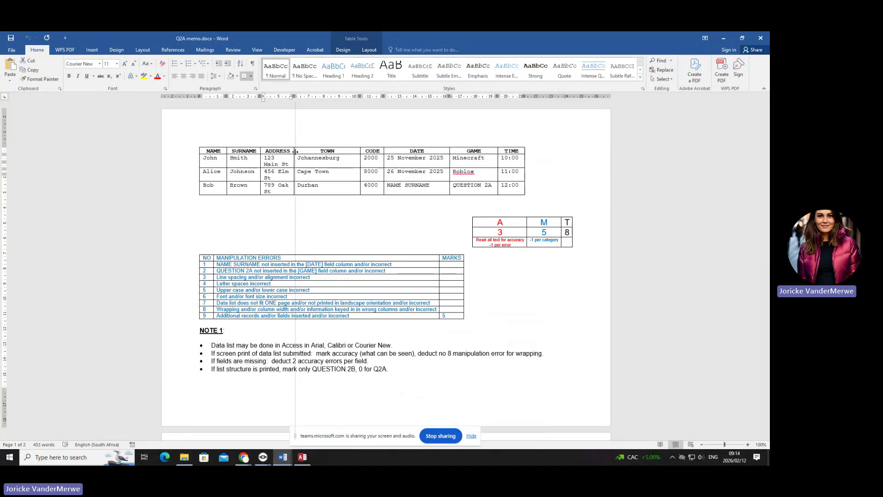
key("ctrl+z")
left_click(331, 146)
left_click(349, 150)
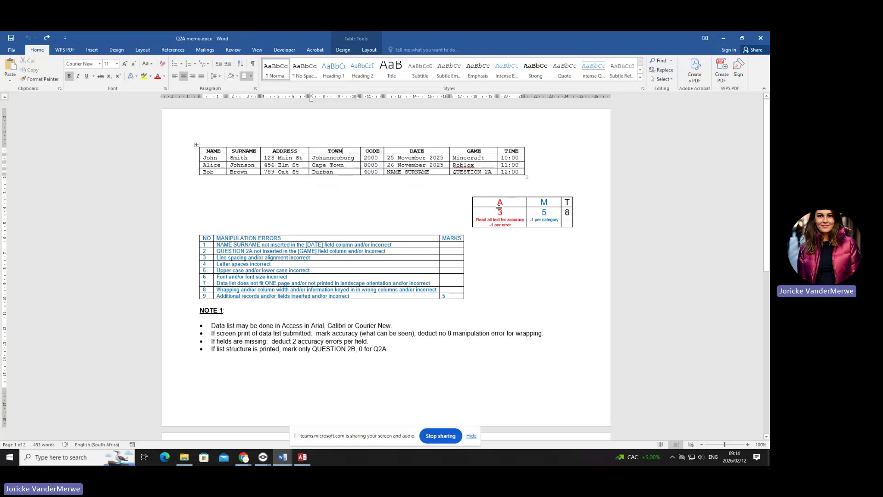
left_click_drag(503, 210, 494, 212)
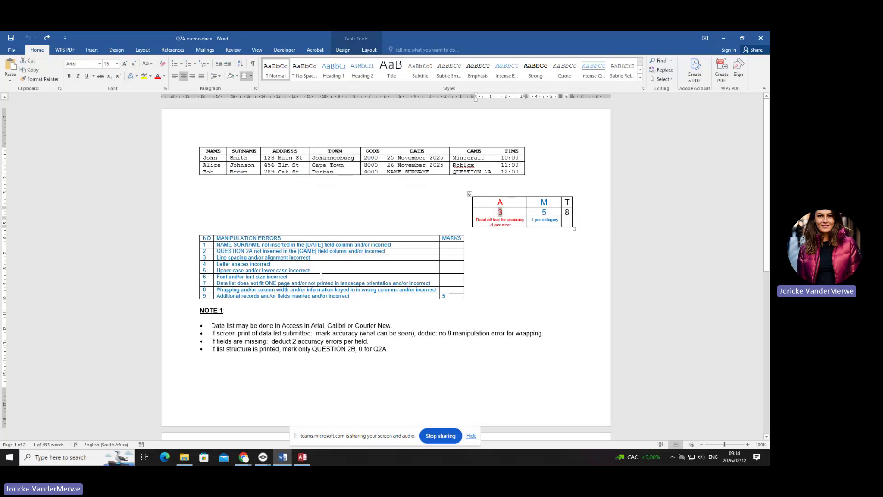
left_click(458, 246)
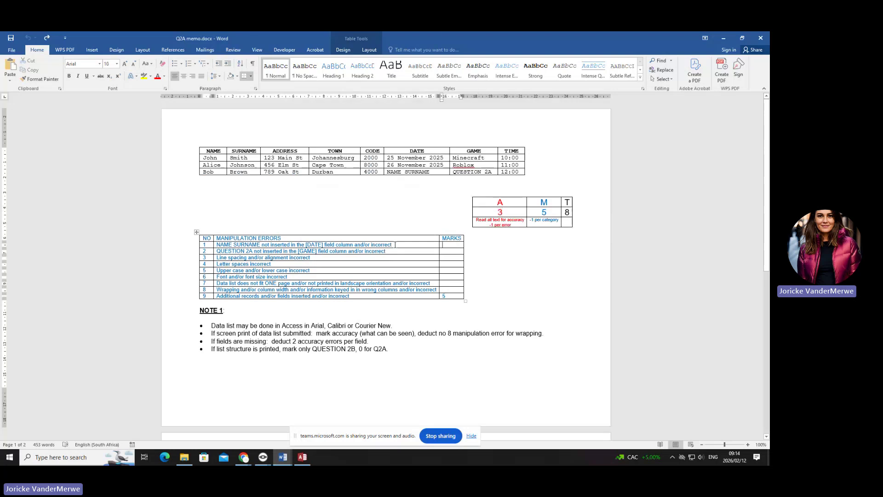
left_click_drag(395, 245, 215, 244)
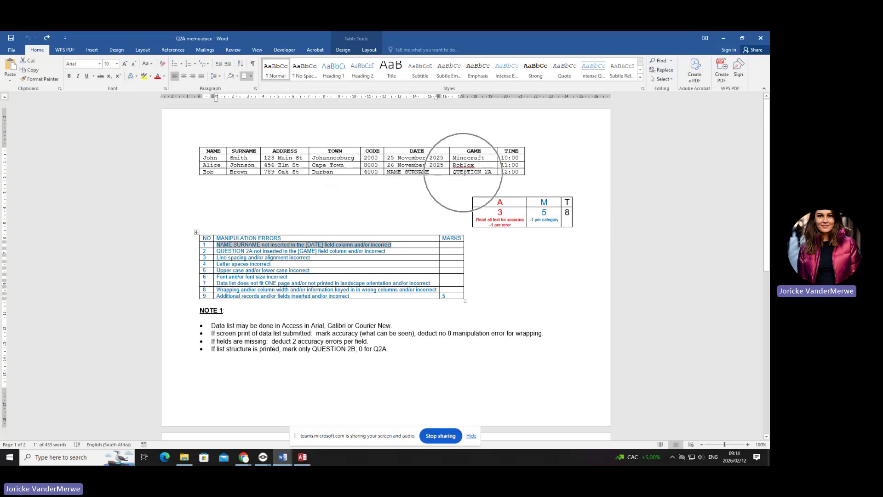
left_click(474, 154)
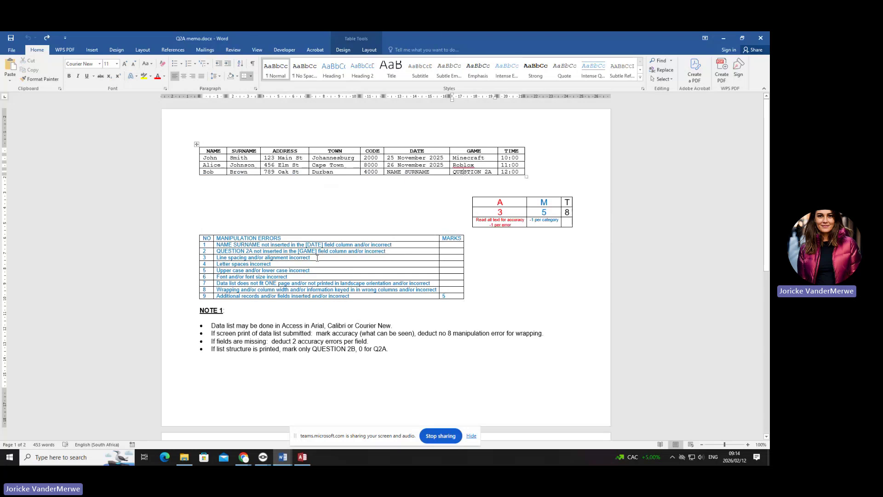
left_click_drag(220, 158, 503, 175)
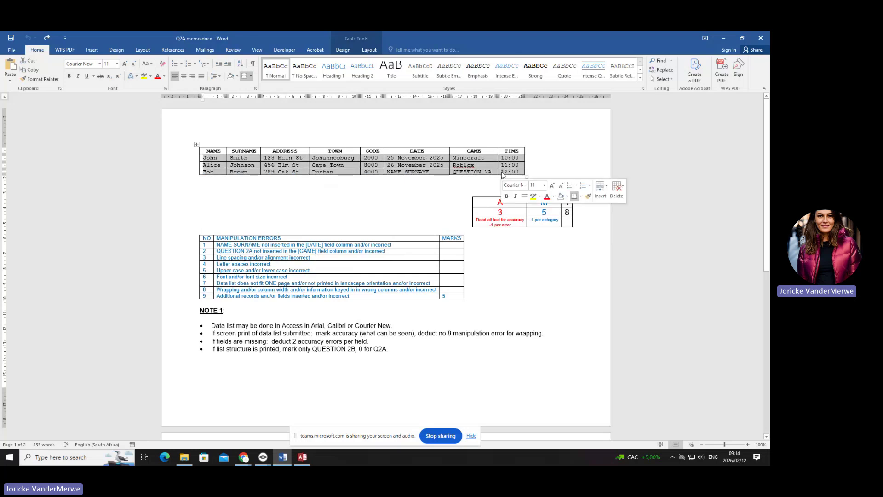
left_click(183, 77)
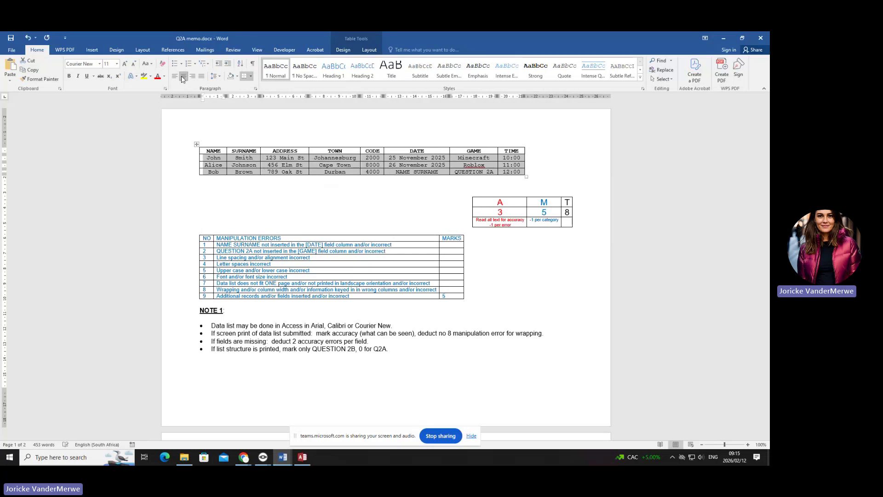
left_click(193, 76)
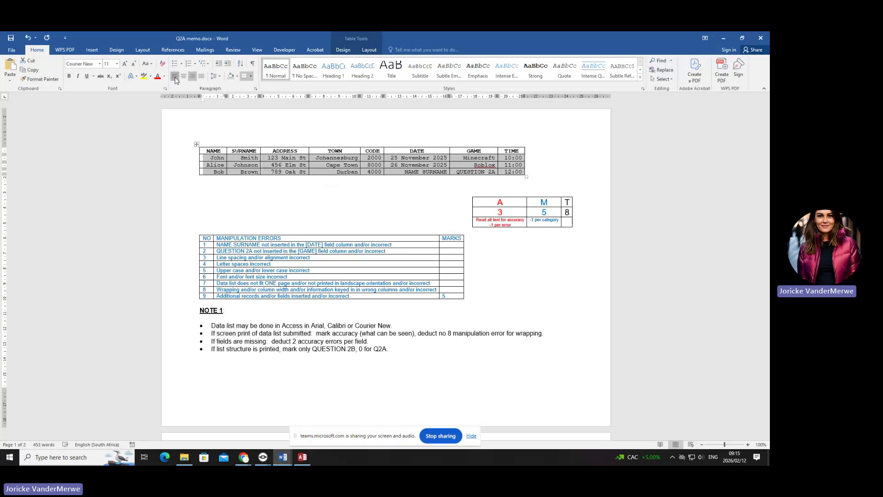
left_click(175, 76)
left_click(277, 258)
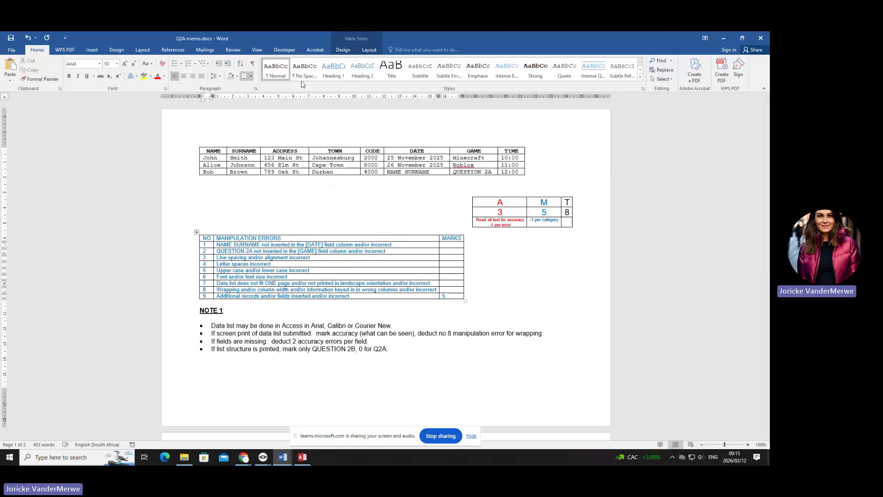
left_click(328, 171)
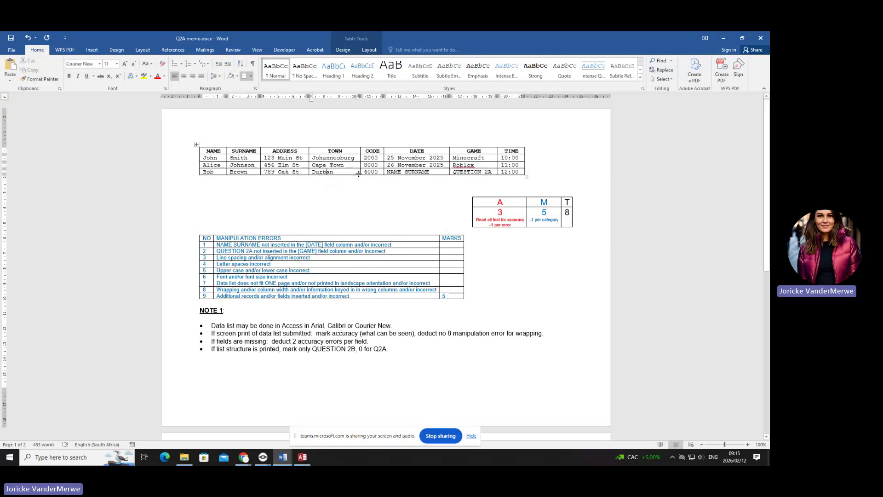
key("BackSpace")
key("BackSpace")
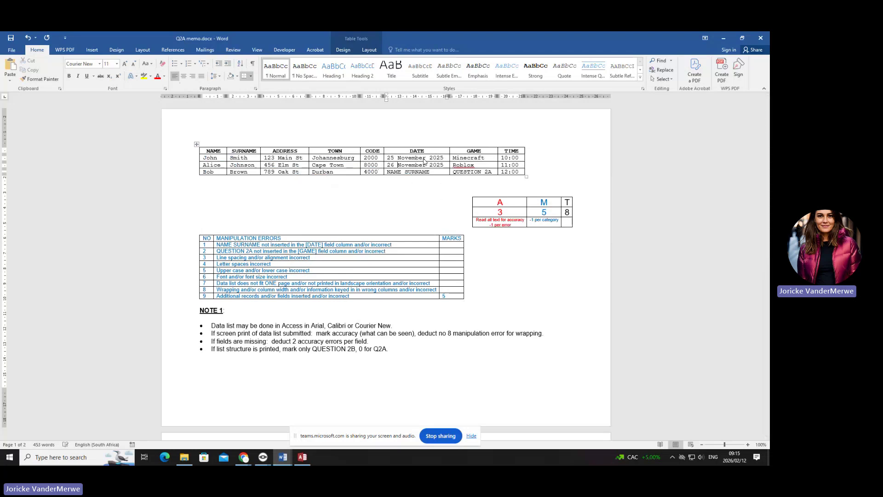
left_click_drag(287, 265, 232, 264)
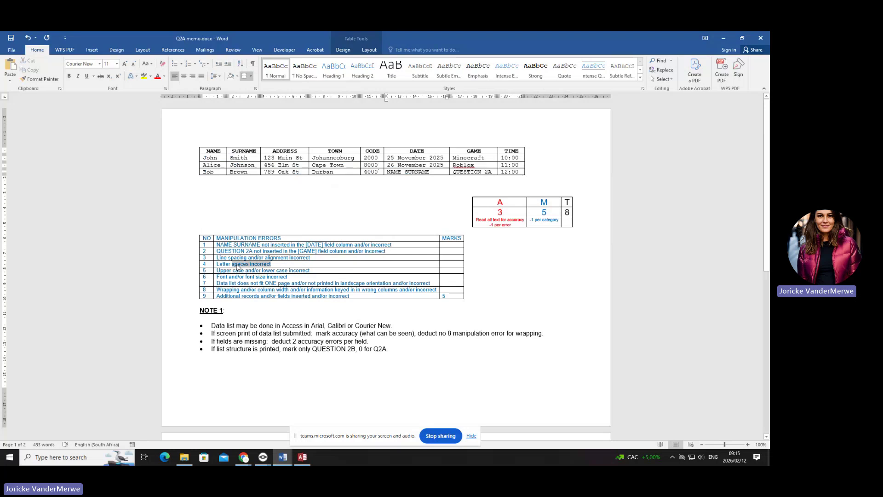
left_click_drag(317, 270, 236, 275)
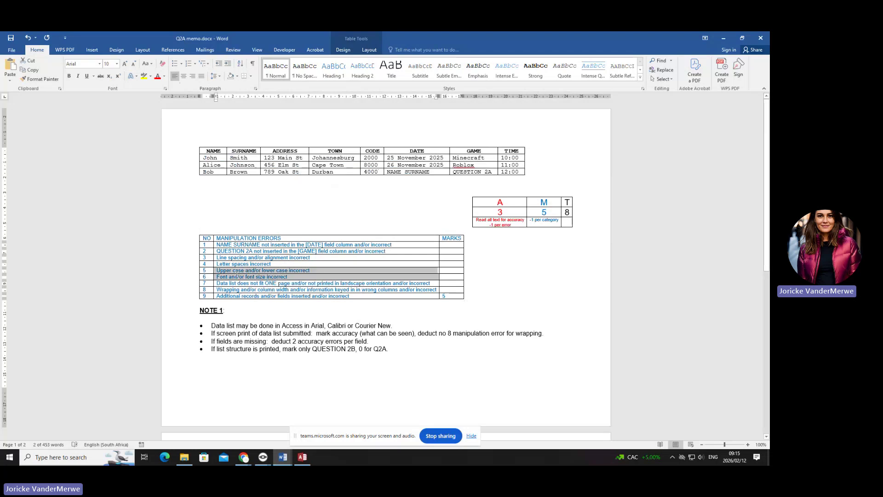
left_click(246, 183)
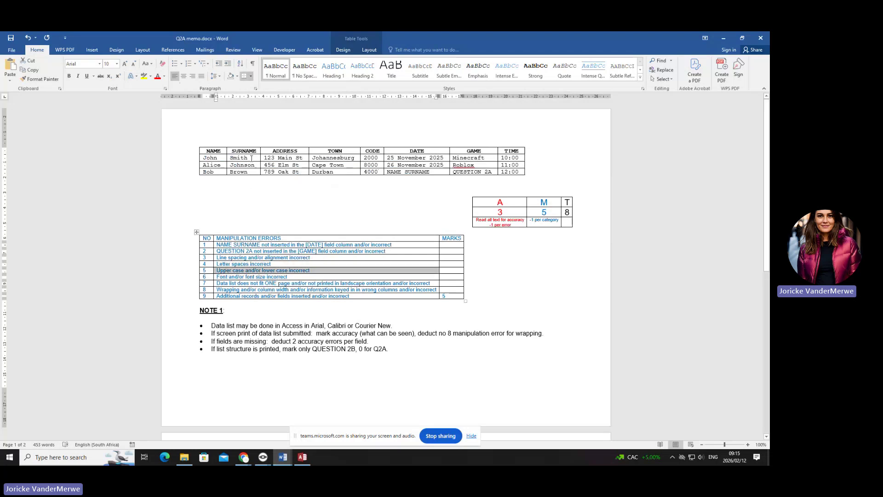
left_click_drag(218, 157, 512, 171)
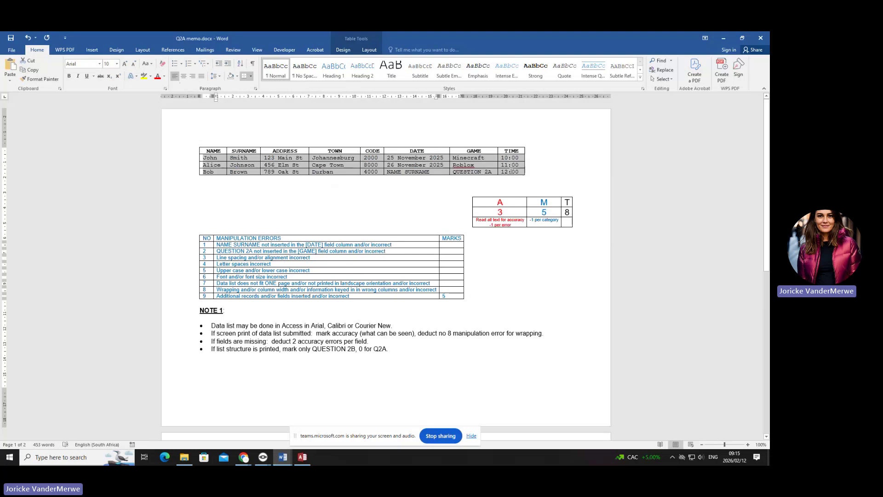
- Highlight NAME SURNAME, QUESTION 2A and the row 5 error description in yellow
left_click(404, 179)
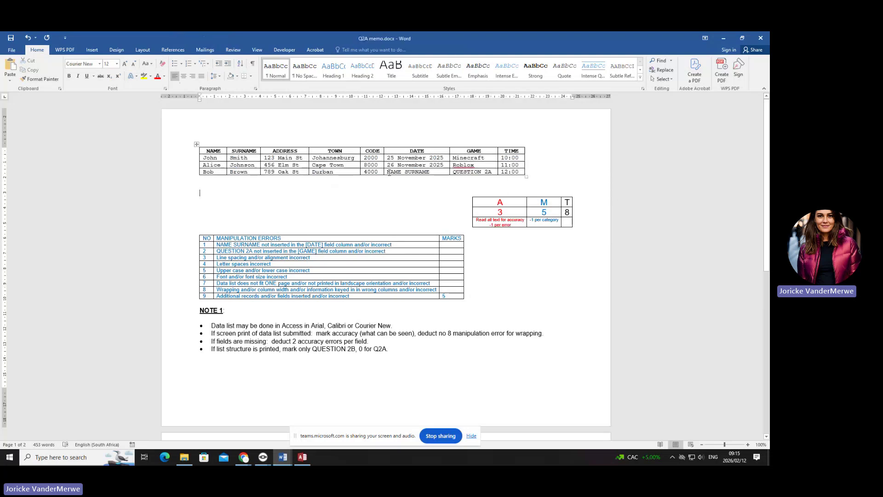
left_click_drag(386, 171, 461, 173)
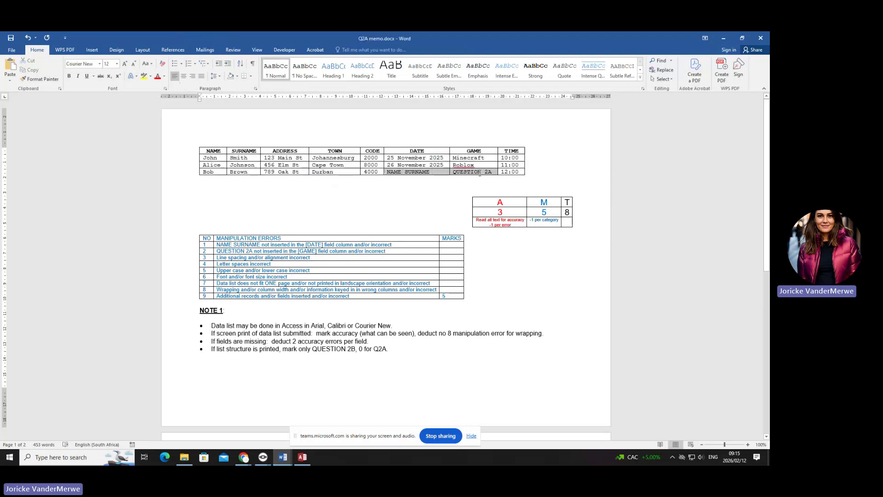
left_click(144, 75)
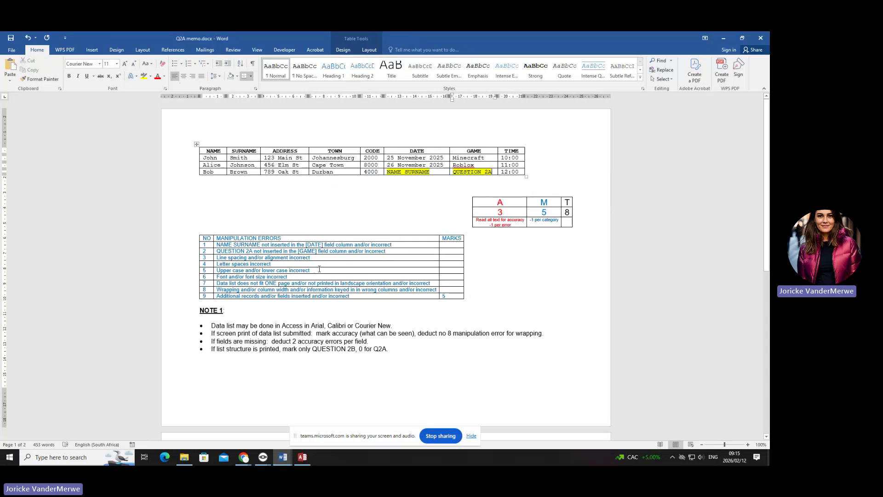
left_click_drag(319, 270, 217, 270)
left_click(144, 76)
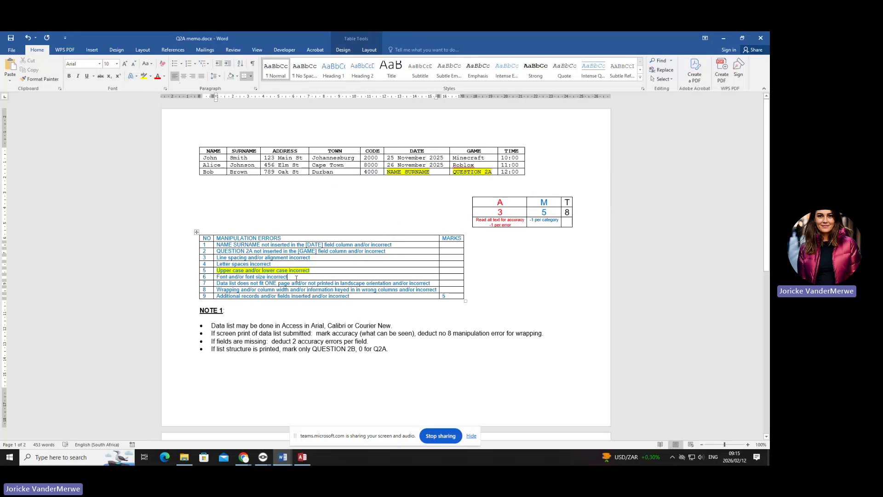
- Highlight the word 'landscape' in error row 7 in yellow
left_click_drag(296, 278, 217, 277)
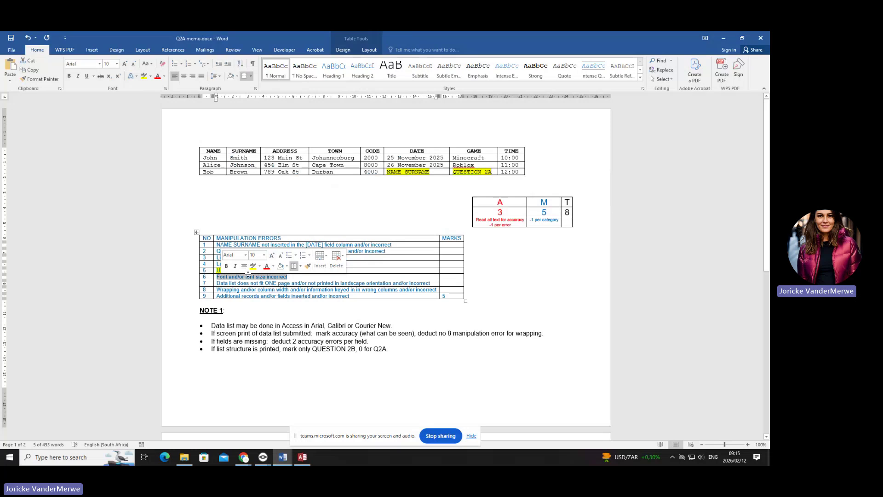
left_click(364, 284)
left_click_drag(364, 285, 341, 285)
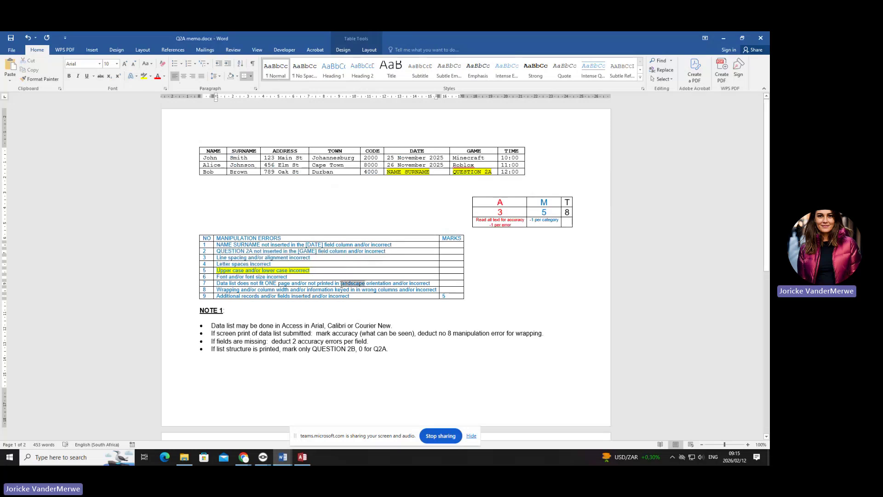
left_click(144, 76)
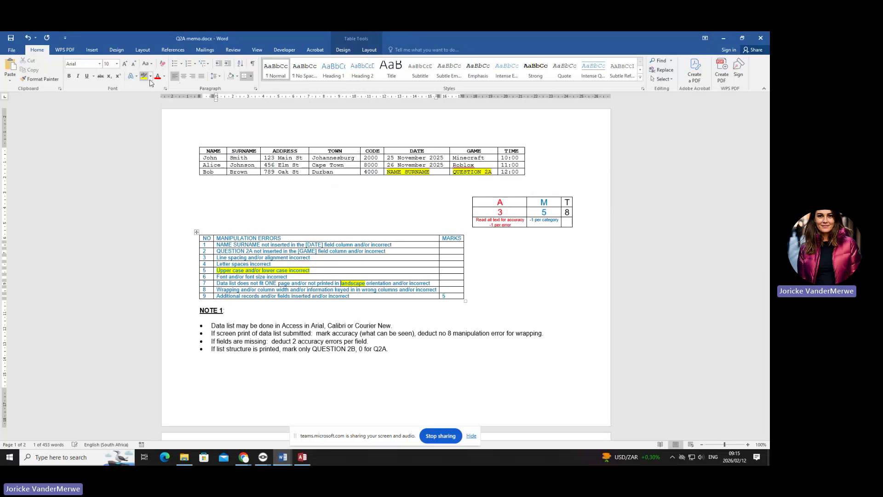
left_click(407, 352)
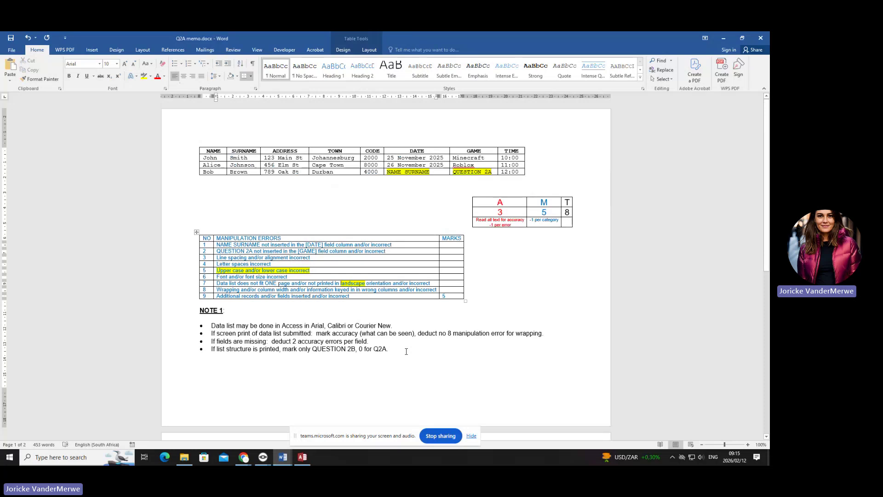
left_click(214, 289)
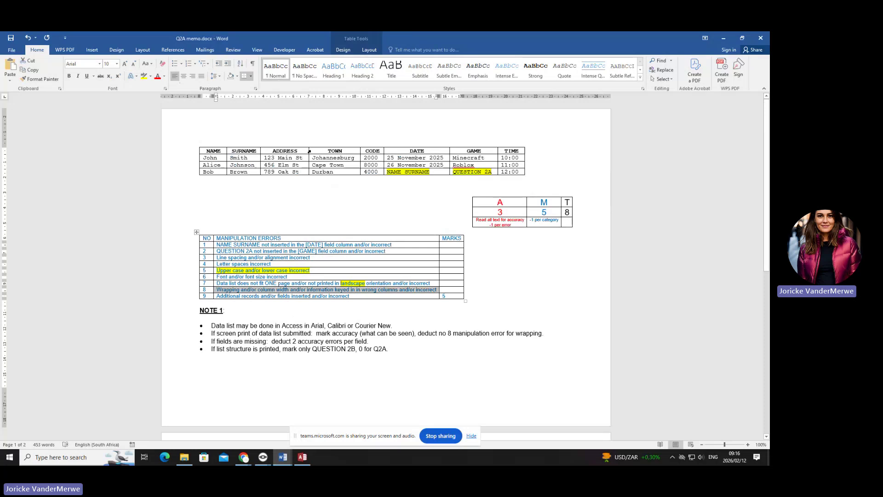
- Close the Access print preview, narrow the DATE column, and minimize Access back to the memo
left_click(302, 457)
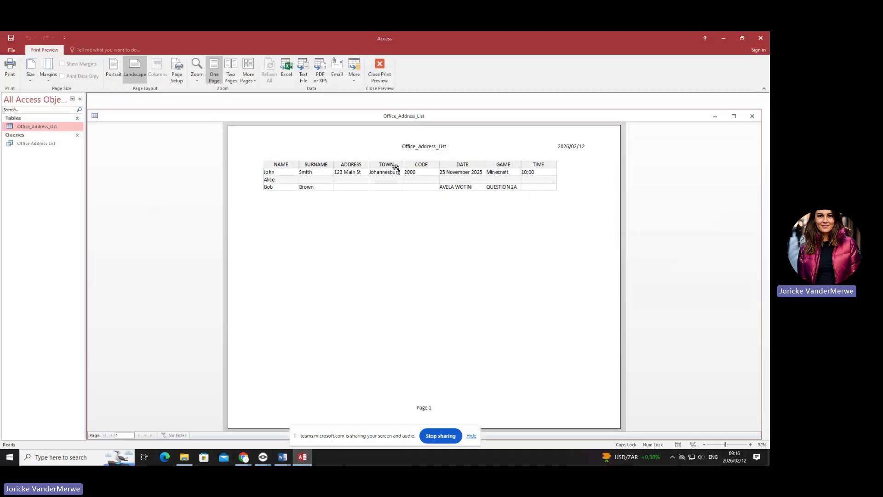
key("Escape")
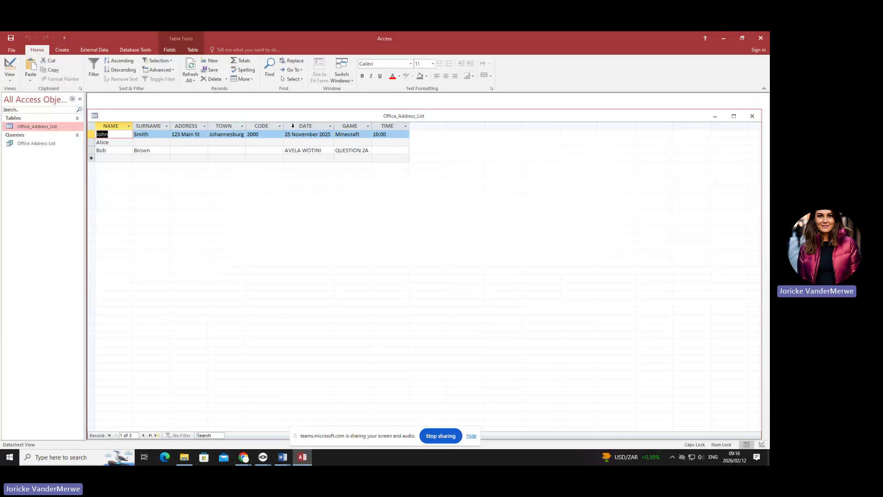
left_click_drag(334, 127, 317, 126)
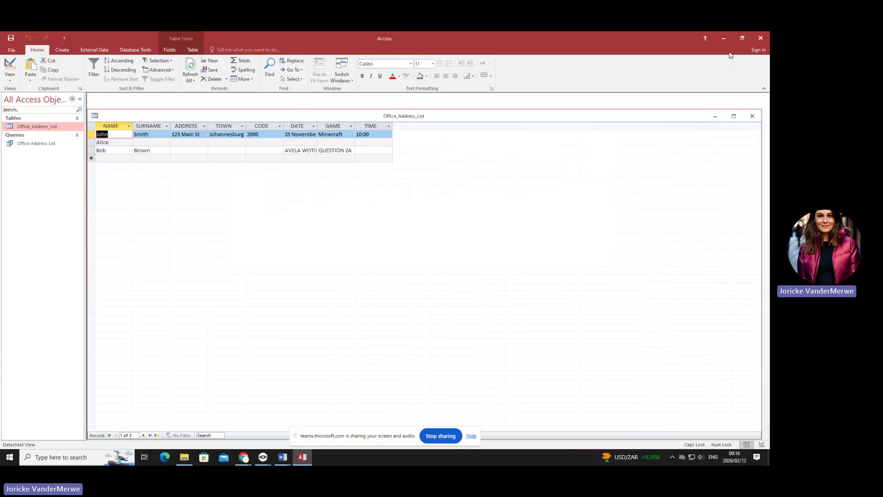
left_click(724, 38)
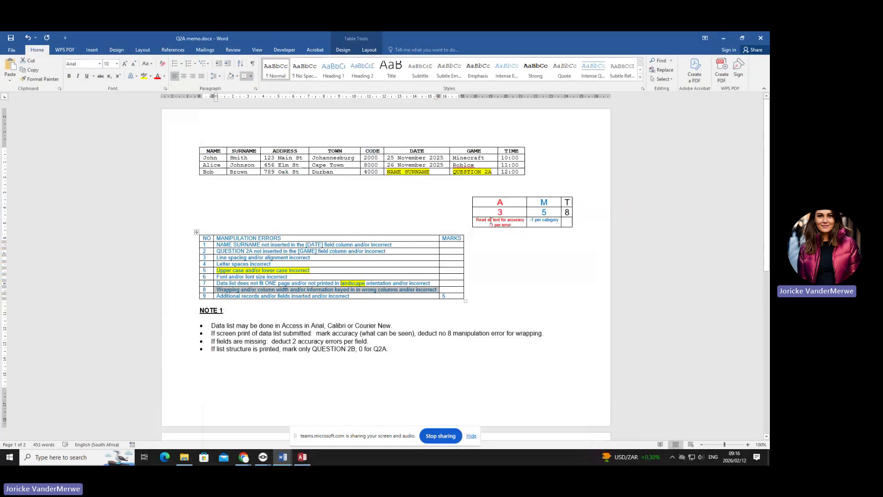
double_click(503, 212)
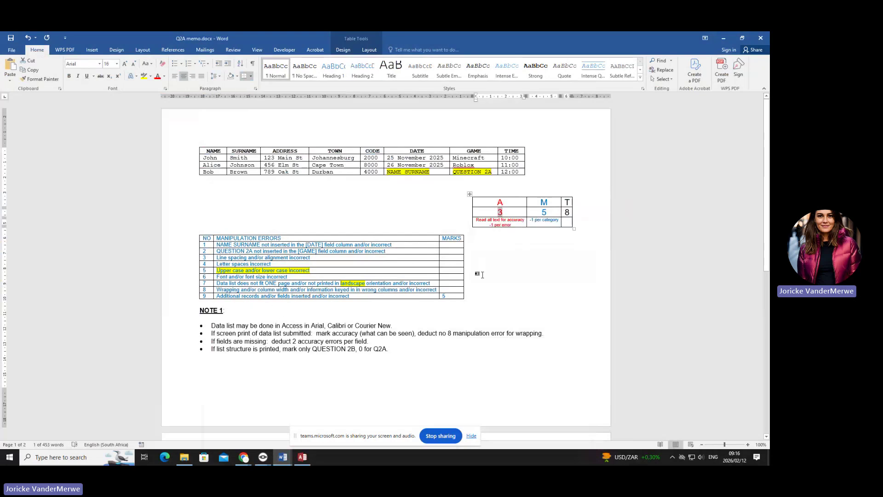
- Select the MARKS cells for rows 1 to 9 in the memo's manipulation errors table
left_click(276, 309)
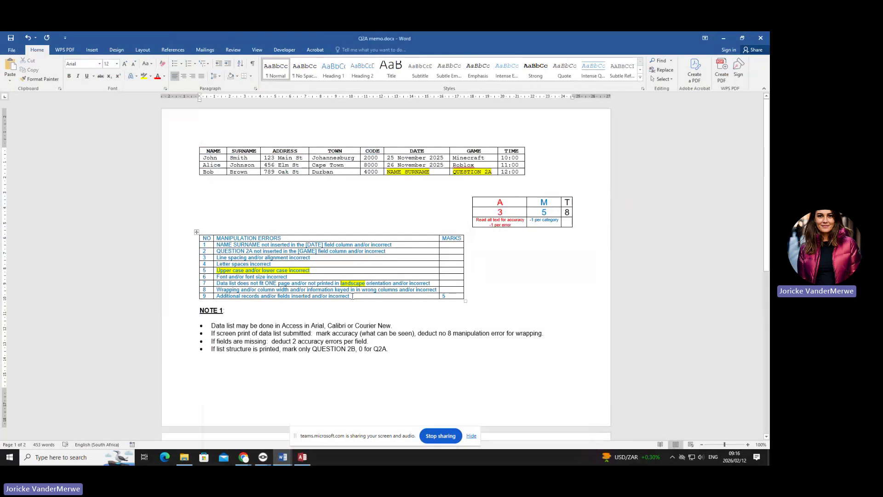
left_click(353, 295)
left_click_drag(447, 247, 450, 296)
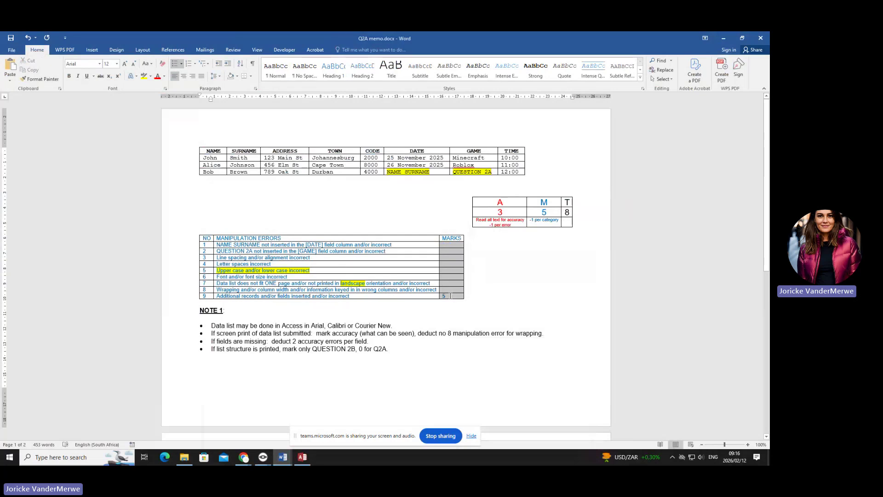
left_click_drag(451, 296, 451, 300)
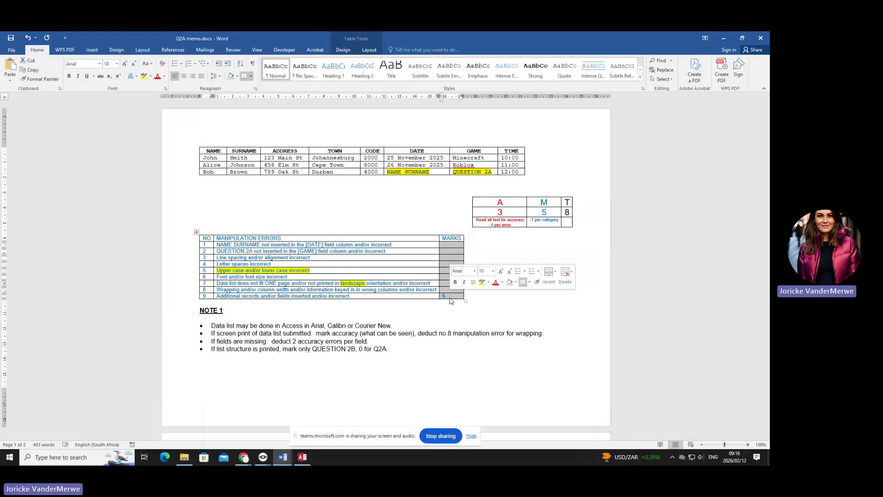
- Switch between the remote screen and the Q2A memo, ending on the WORKSHOP INVITE letter
mouse_move(263, 457)
left_click(290, 443)
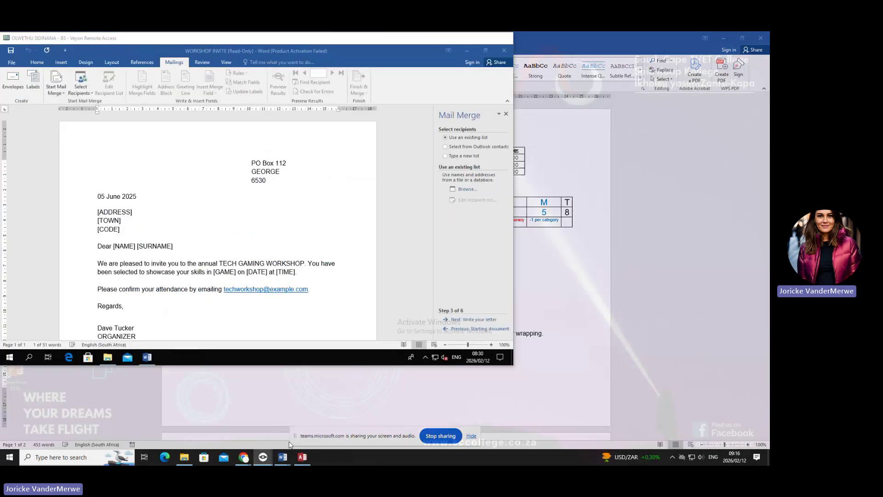
mouse_move(282, 457)
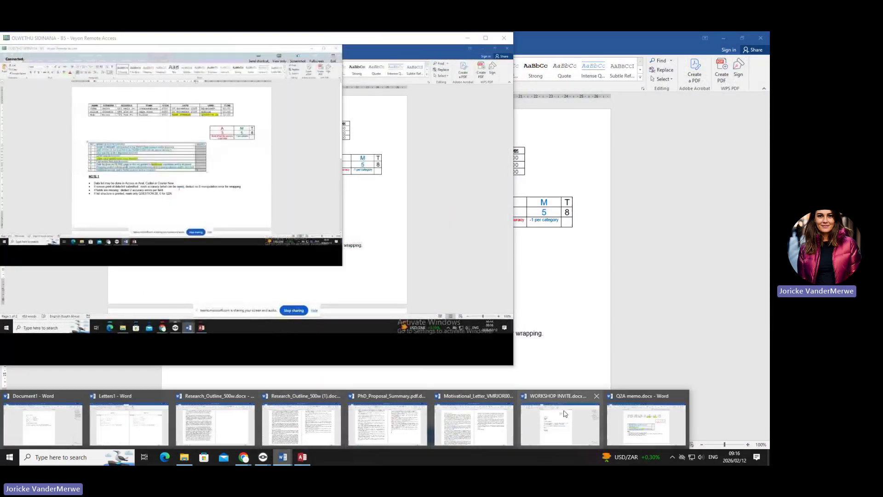
left_click(632, 417)
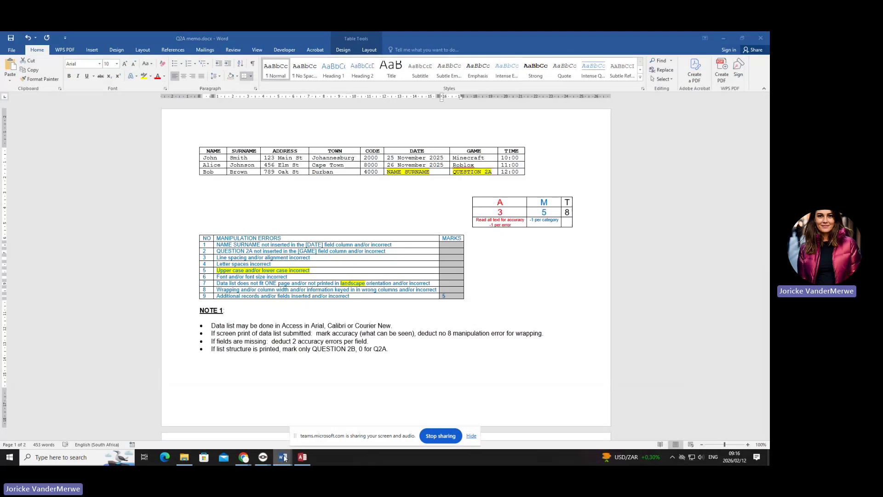
mouse_move(283, 456)
left_click(552, 428)
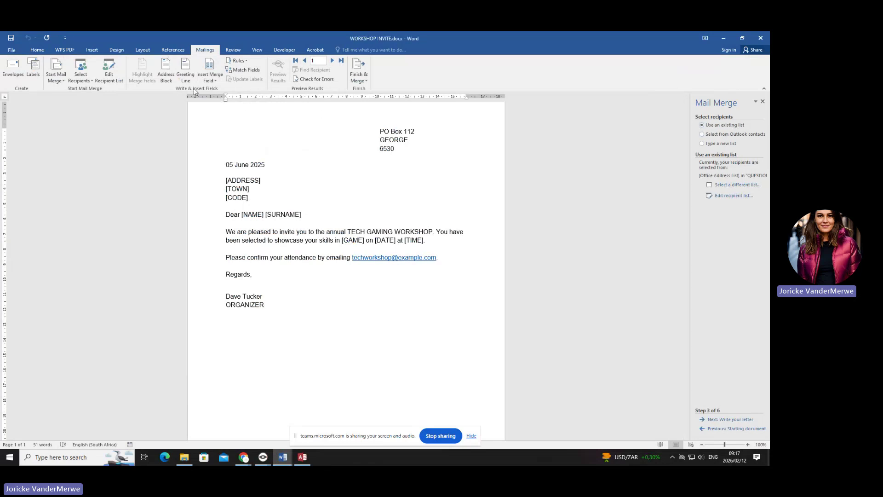
- Replace [ADDRESS], [TOWN] and [CODE] with the ADDRESS, TOWN and CODE merge fields
left_click(211, 77)
left_click(291, 170)
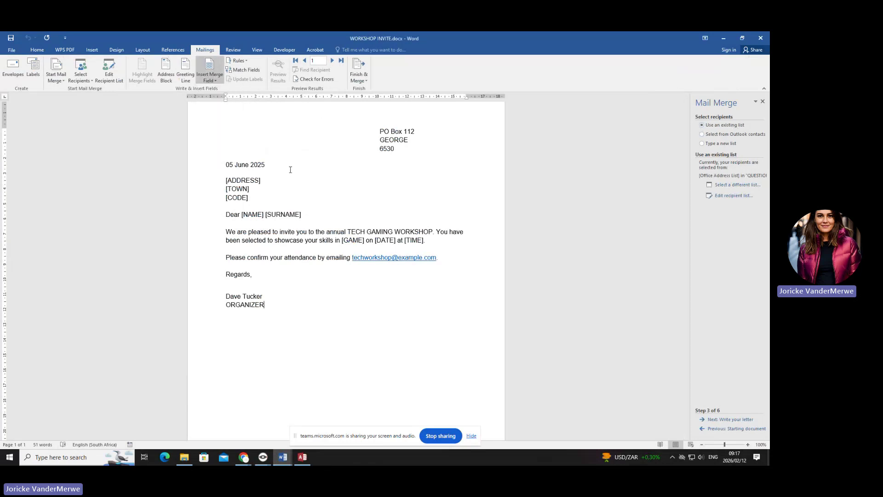
left_click_drag(253, 180, 226, 178)
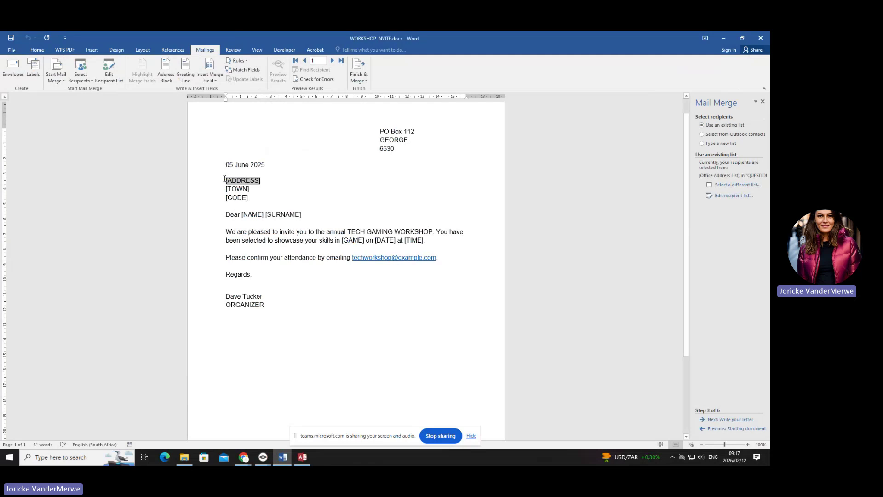
left_click(210, 79)
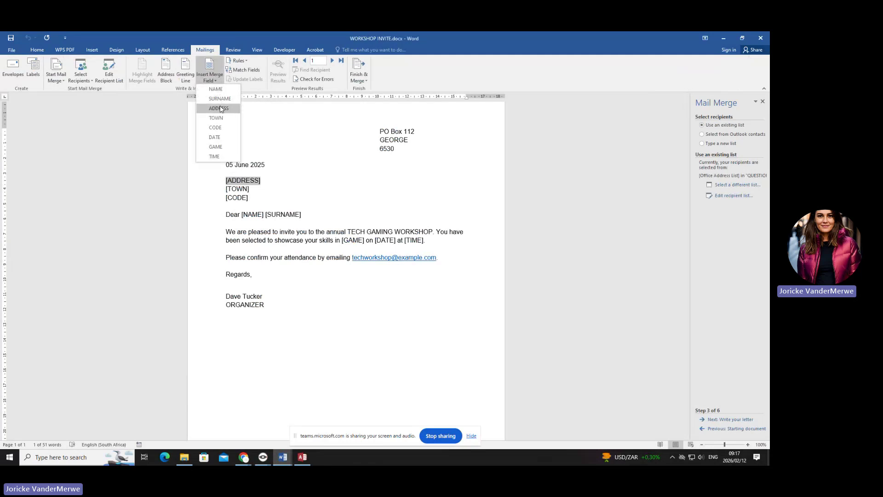
left_click(221, 108)
left_click_drag(253, 188, 224, 189)
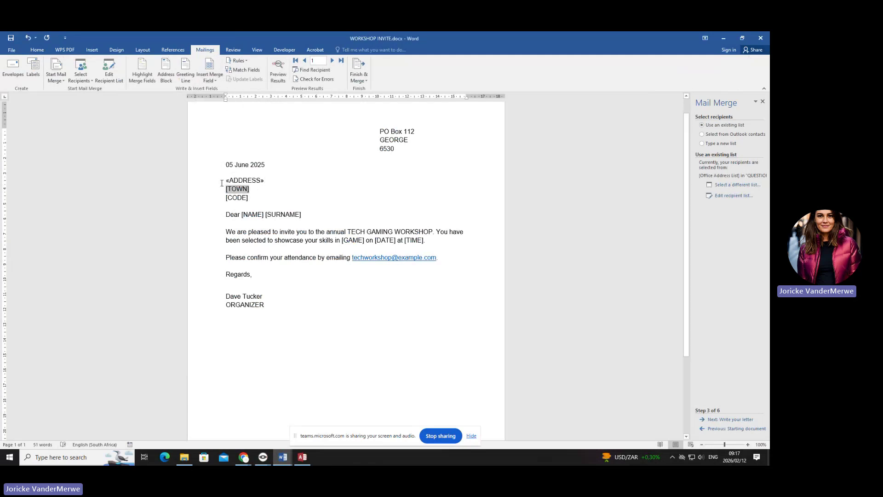
left_click(208, 82)
left_click(221, 121)
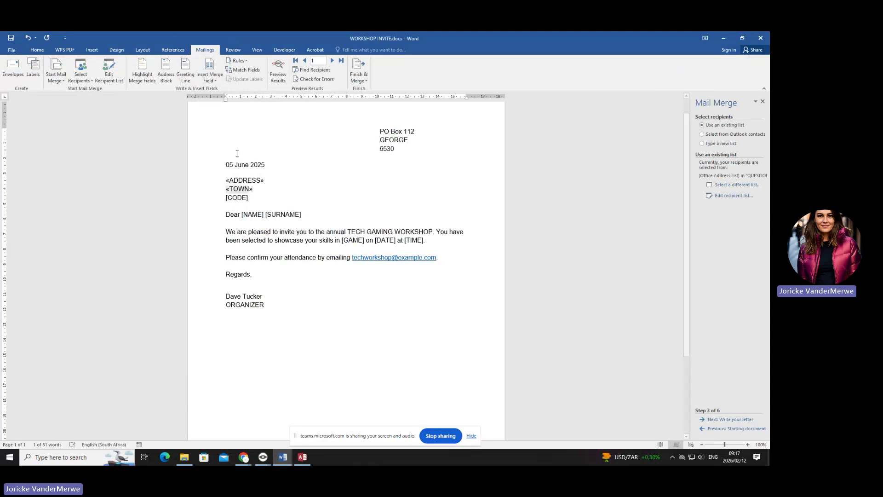
left_click_drag(249, 197, 225, 198)
left_click(210, 79)
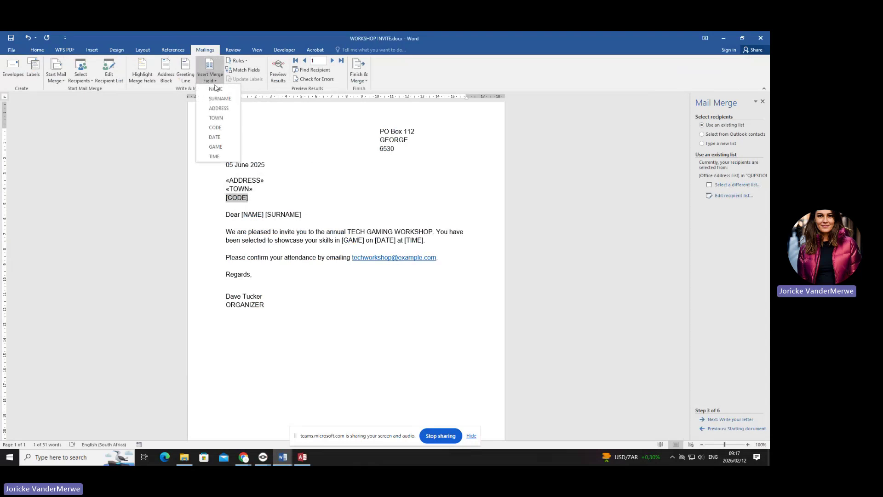
left_click(216, 127)
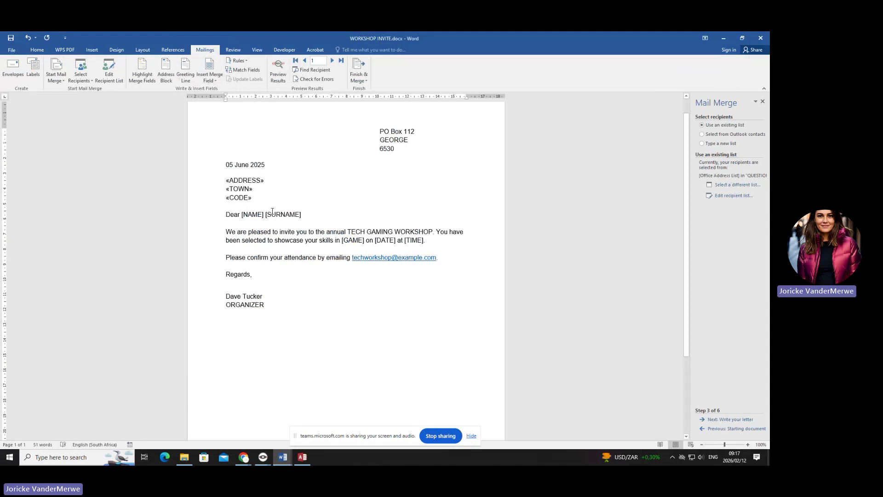
- Replace [NAME] and [SURNAME] with the NAME and SURNAME merge fields
left_click_drag(265, 216, 242, 215)
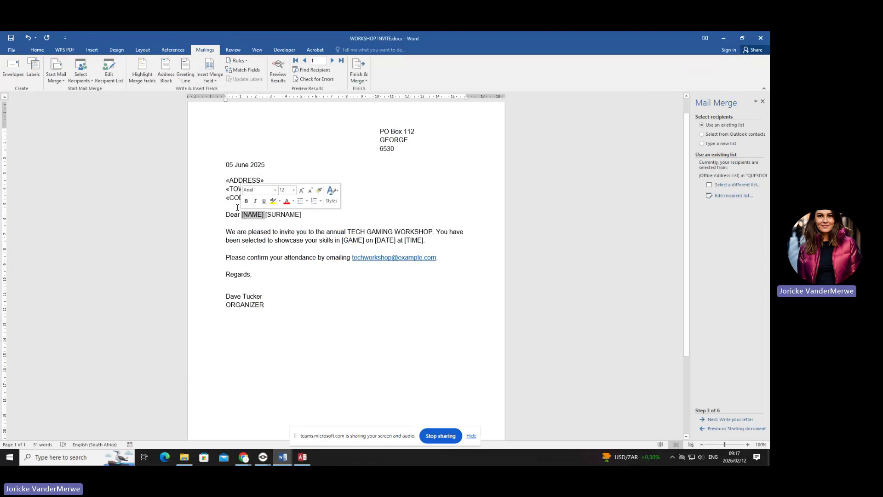
left_click(210, 79)
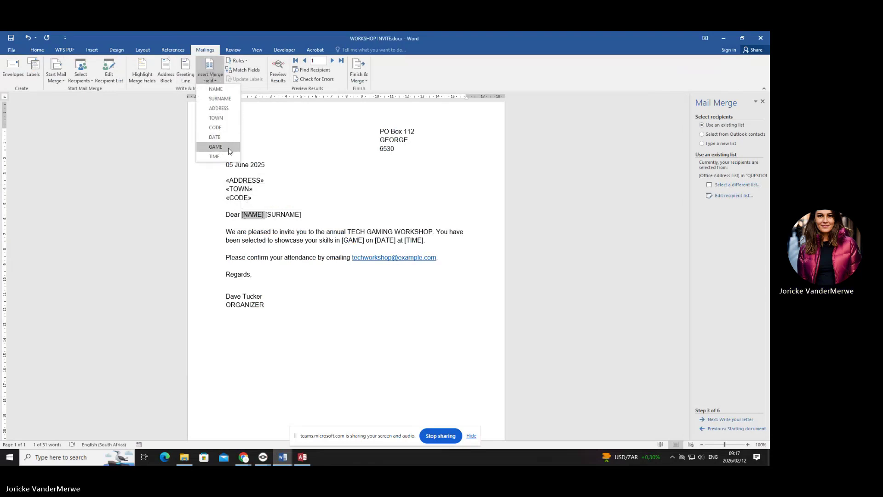
left_click(215, 89)
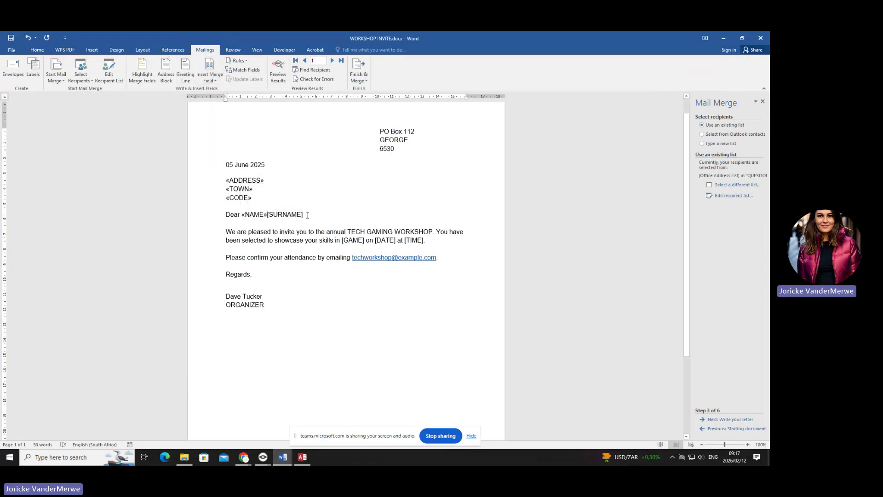
left_click_drag(306, 215, 270, 217)
left_click(209, 64)
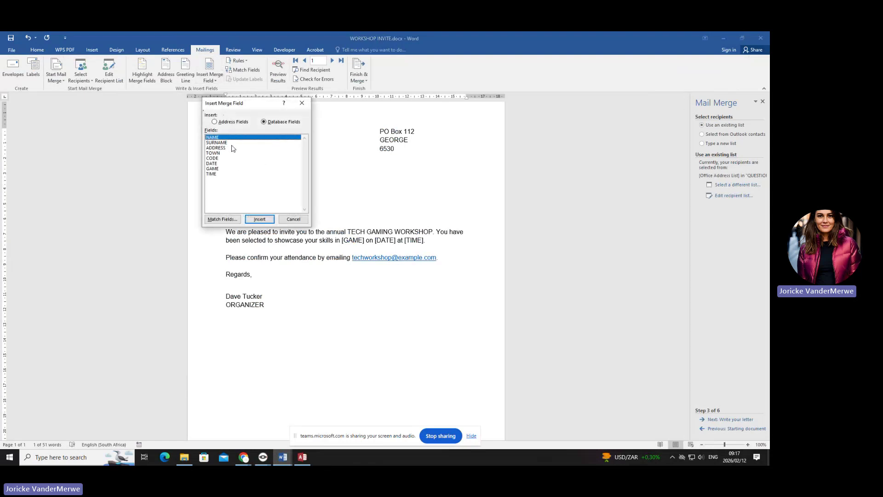
left_click(232, 144)
left_click(271, 219)
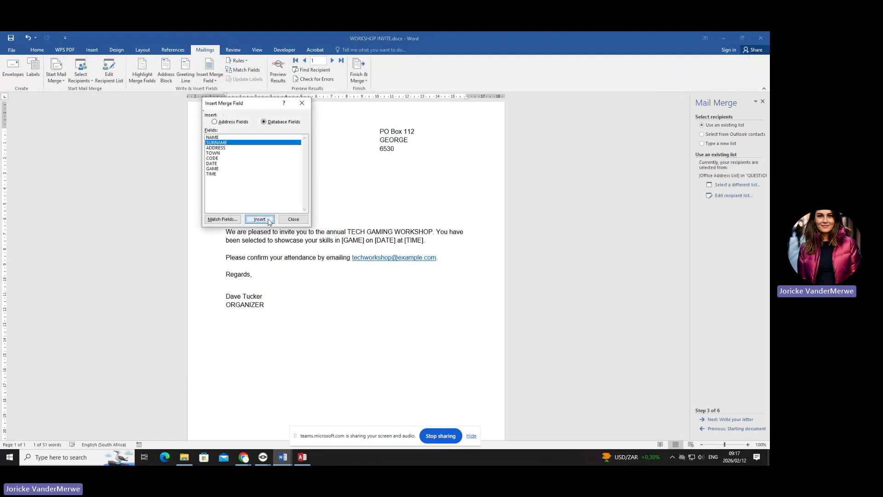
left_click(294, 219)
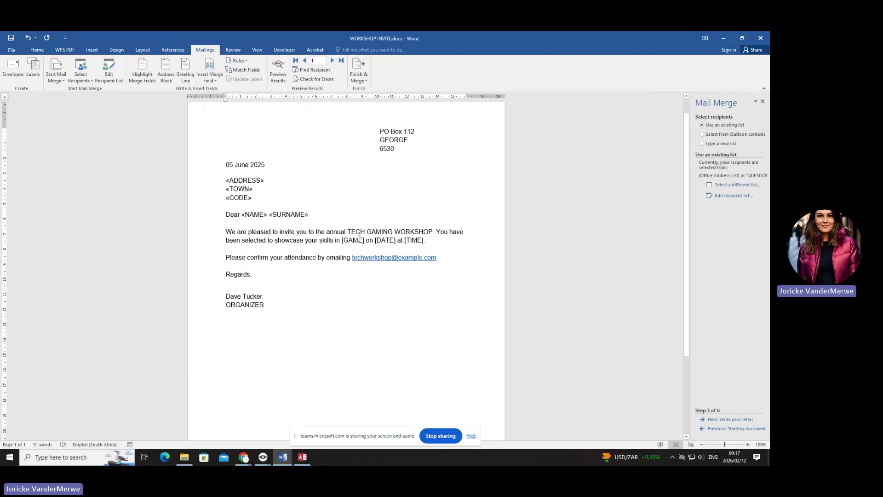
- Replace [GAME], [DATE] and [TIME] in the invitation sentence with their merge fields
left_click_drag(364, 241, 335, 241)
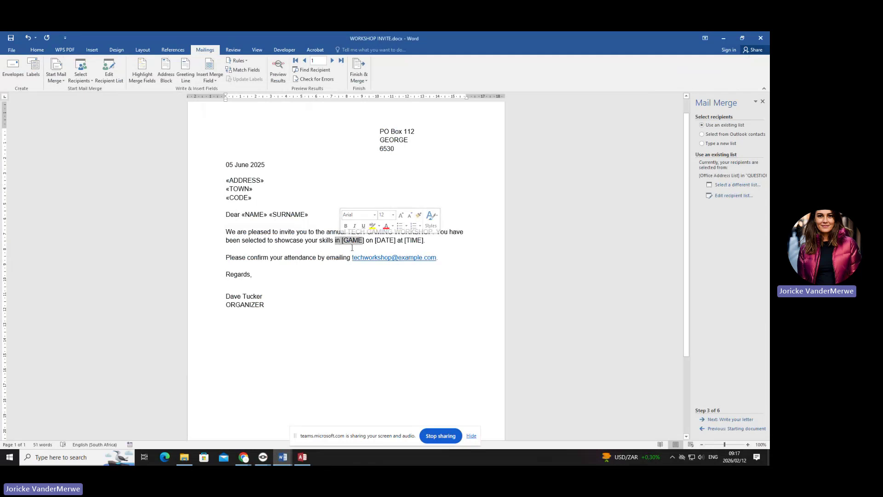
key("Down")
double_click(358, 241)
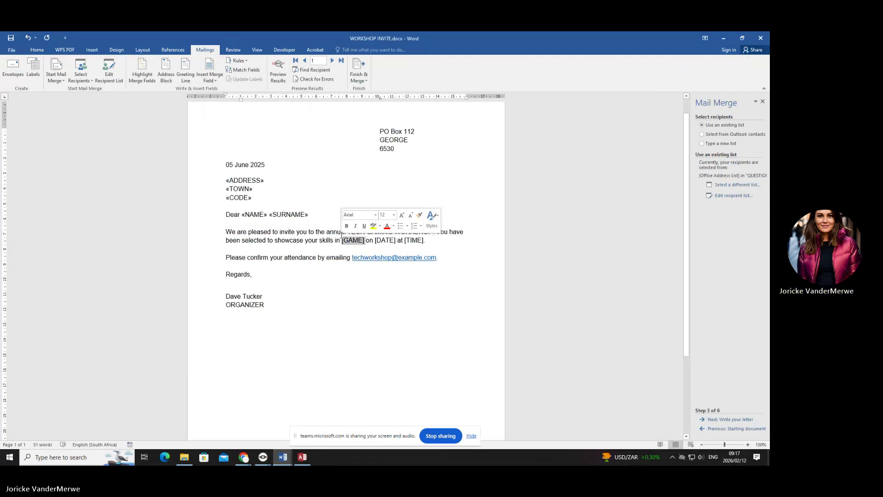
left_click(209, 78)
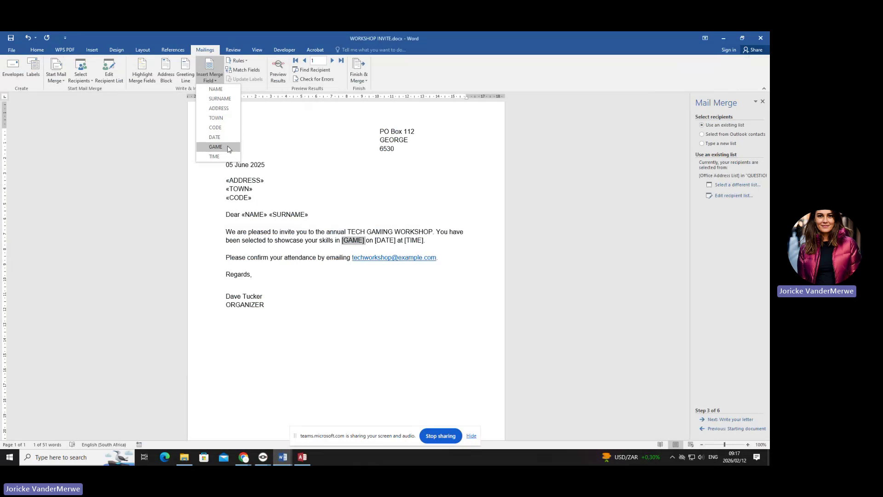
left_click(216, 146)
double_click(389, 240)
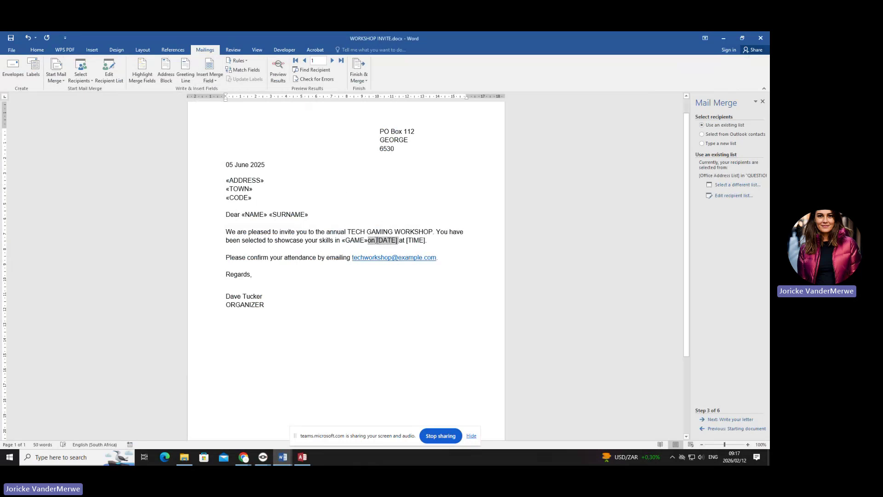
left_click(210, 66)
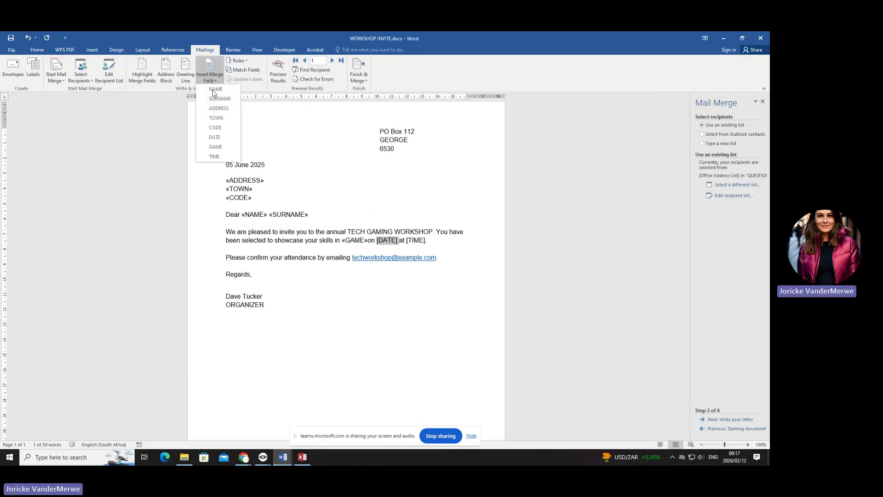
left_click(221, 137)
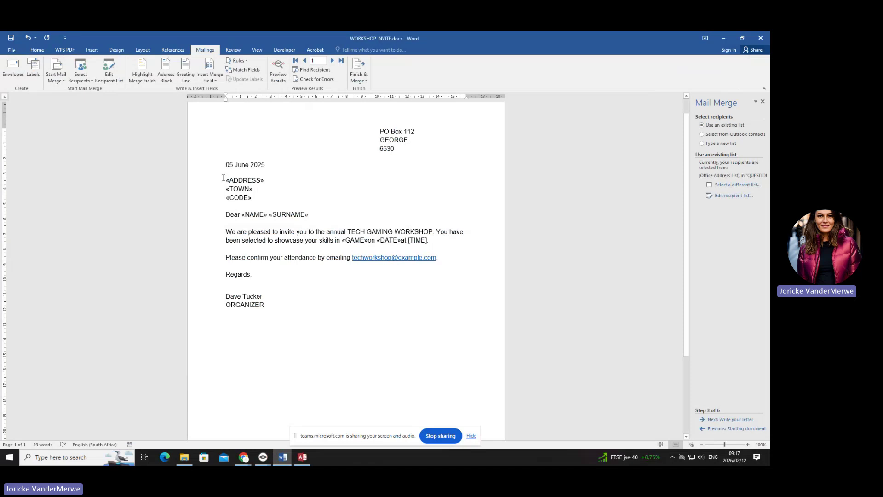
left_click(368, 241)
left_click_drag(431, 240, 410, 246)
left_click(210, 75)
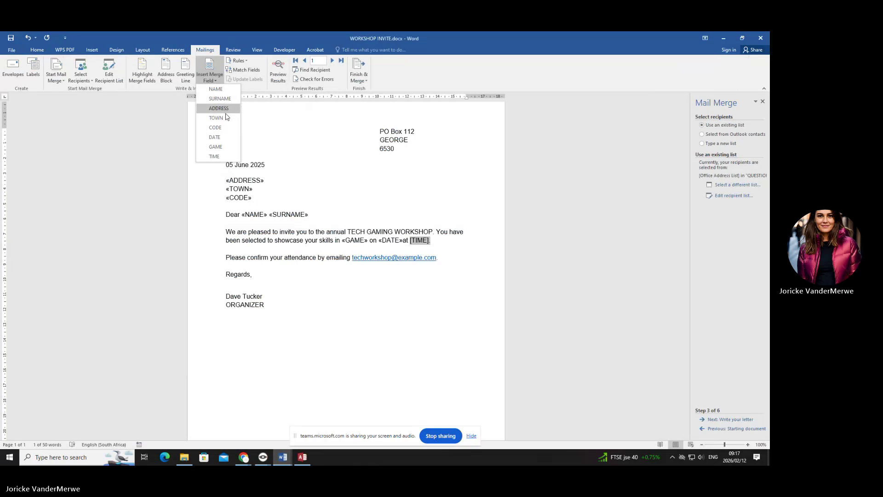
left_click(233, 155)
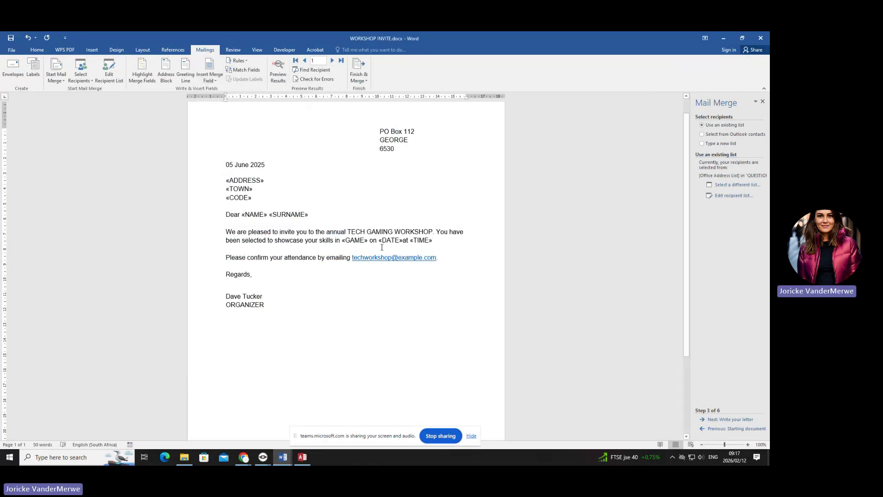
left_click(404, 240)
- Go back to the practical folder in File Explorer and open CP N5 PRAC S2 2025.docx
left_click(284, 457)
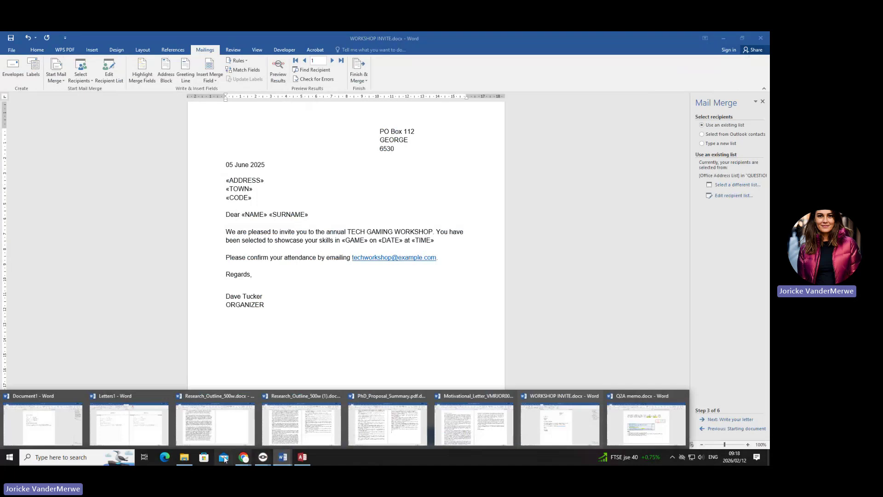
left_click(184, 456)
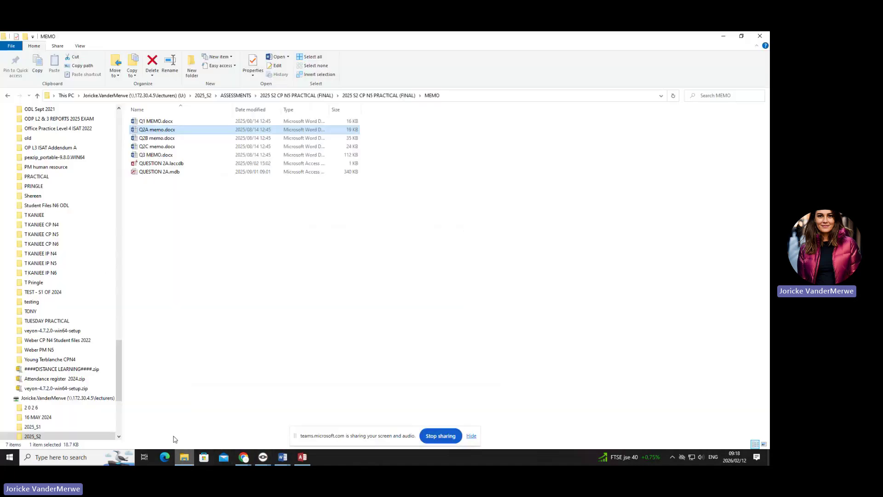
left_click(8, 95)
double_click(197, 155)
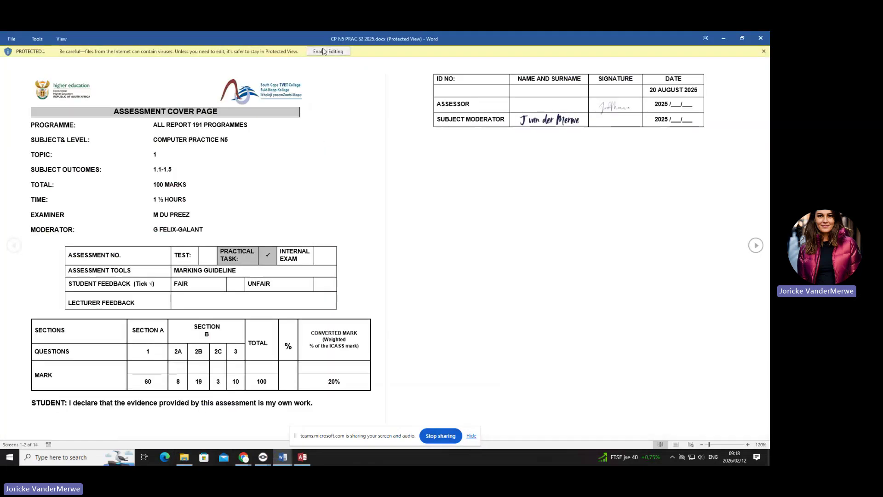
- Enable editing, mark the Question 2B instruction to bold merge fields, then minimize the paper
left_click(328, 51)
scroll(361, 251, "down", 20)
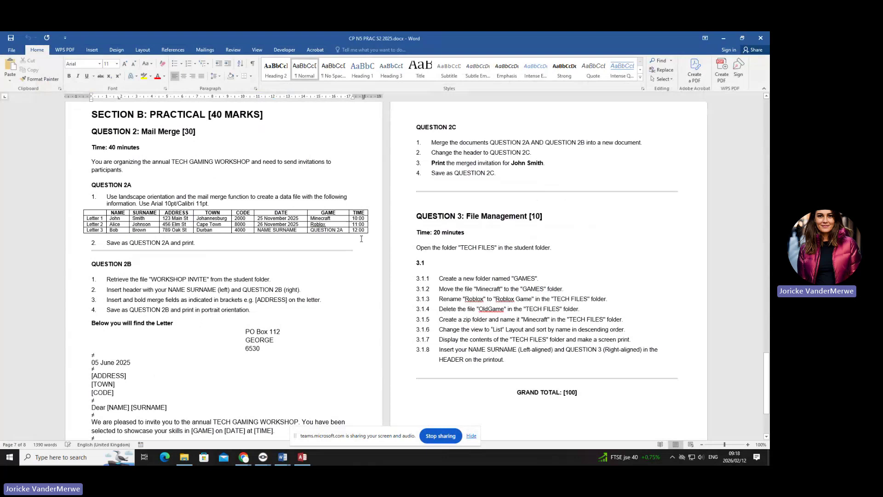
scroll(361, 238, "down", 3)
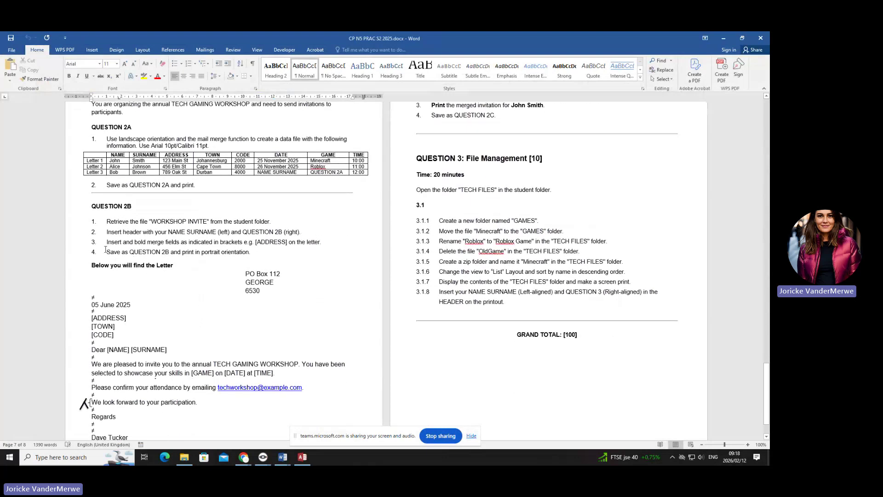
left_click_drag(103, 243, 135, 243)
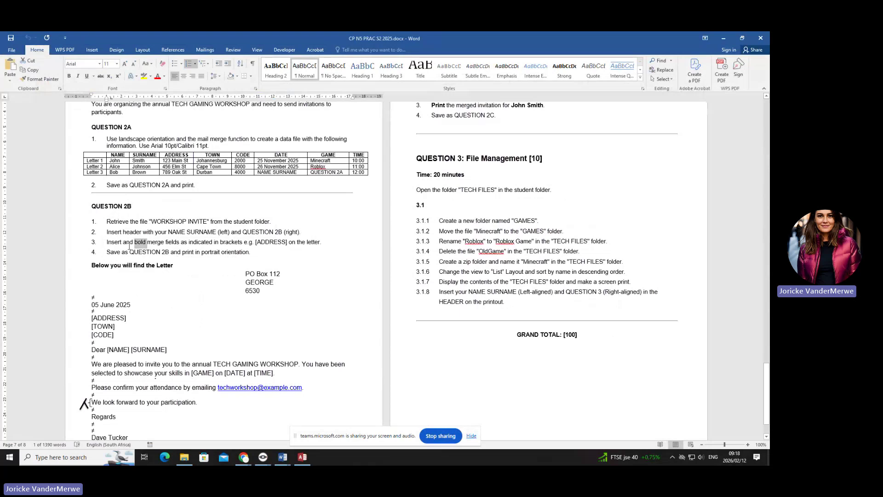
left_click(724, 39)
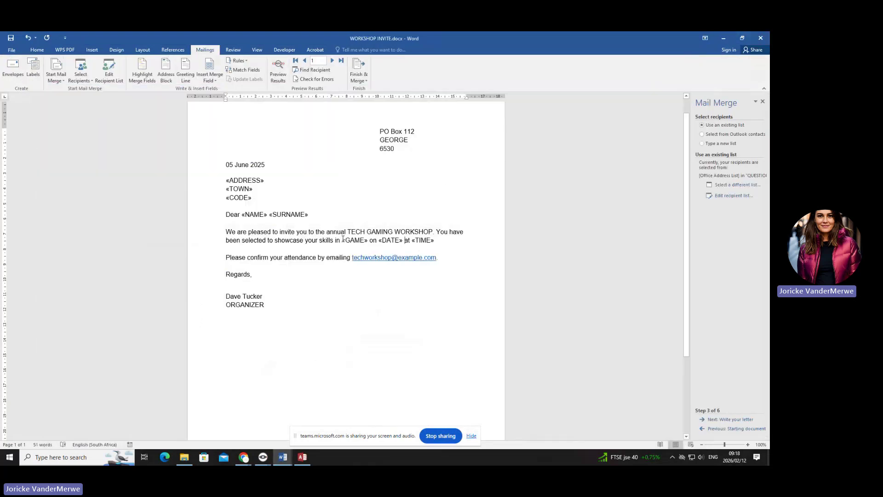
- Bold the «GAME» field and Format-Paint the bold onto the name, address and TIME fields
left_click(366, 241)
left_click(37, 50)
left_click(69, 76)
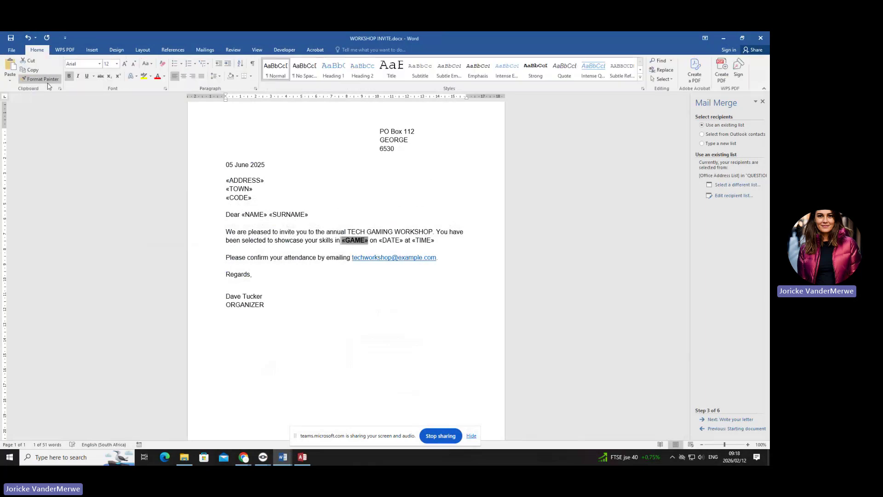
left_click(41, 78)
mouse_move(310, 215)
left_mouse_down()
mouse_move(242, 214)
mouse_move(225, 180)
left_mouse_up()
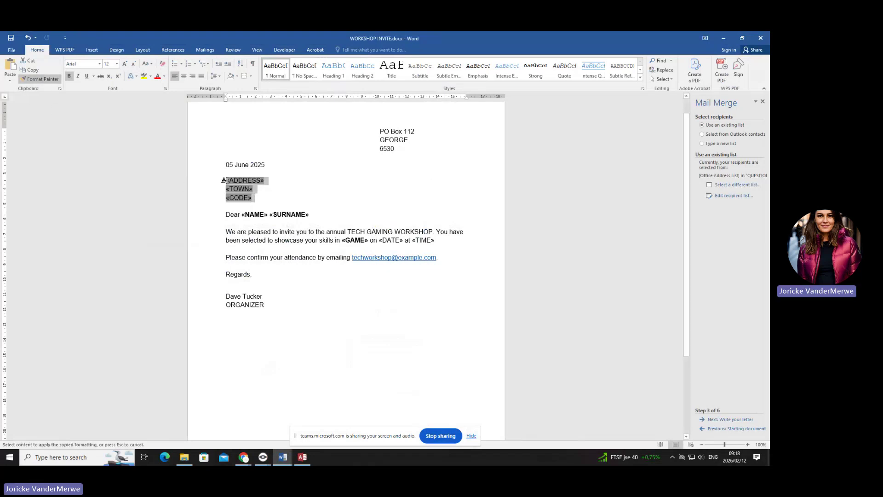
left_click(57, 81)
left_click_drag(403, 240, 380, 241)
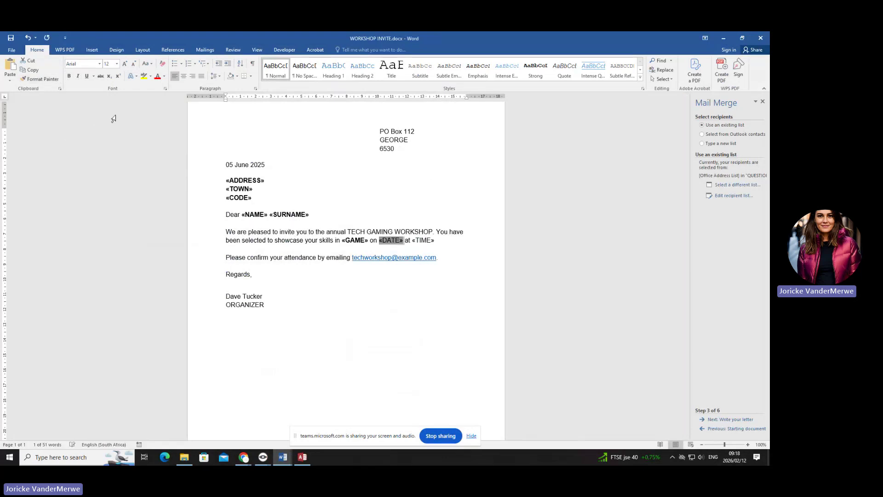
left_click(40, 79)
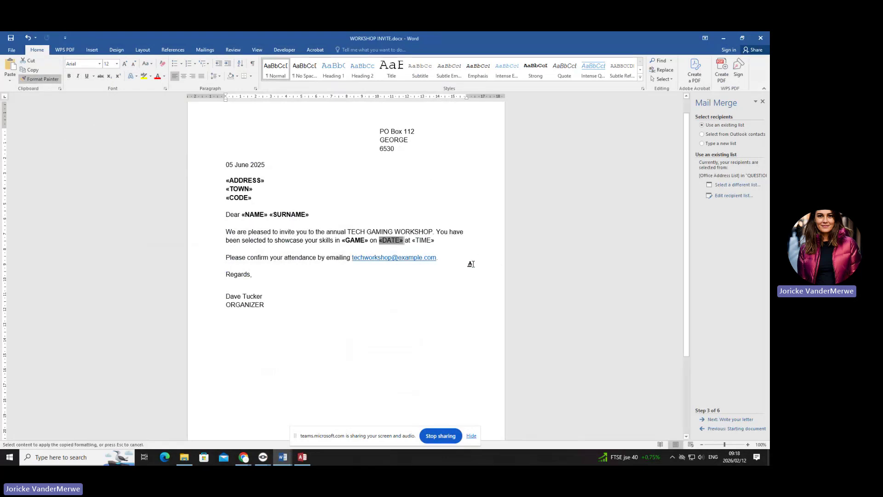
left_click_drag(435, 240, 414, 242)
key("ctrl+z")
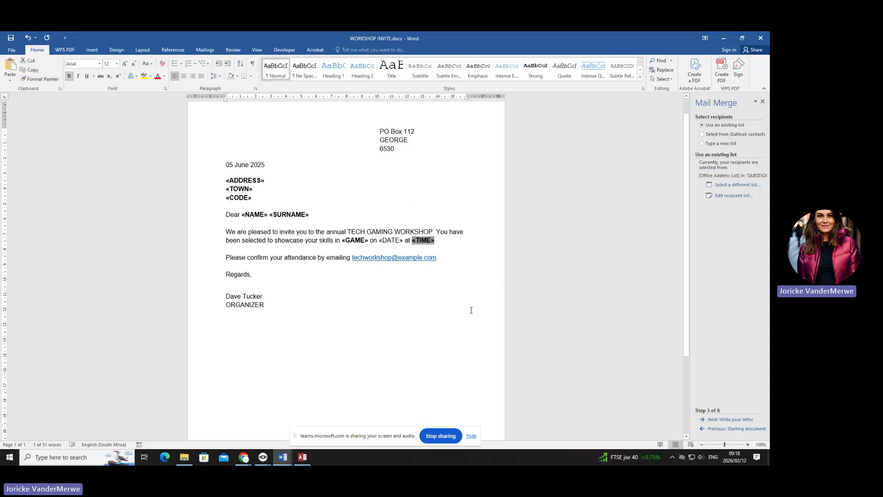
- Close the Mail Merge pane and resize the letter window to a narrower, full-height window
left_click(463, 310)
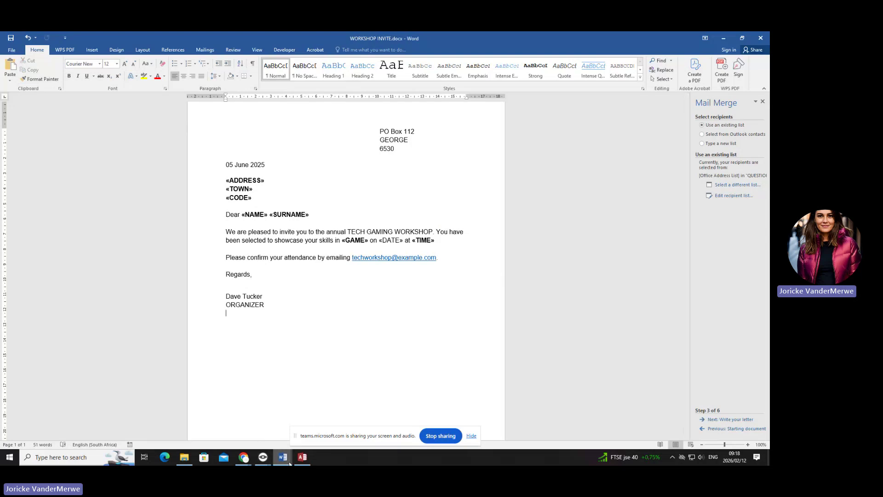
left_click(741, 39)
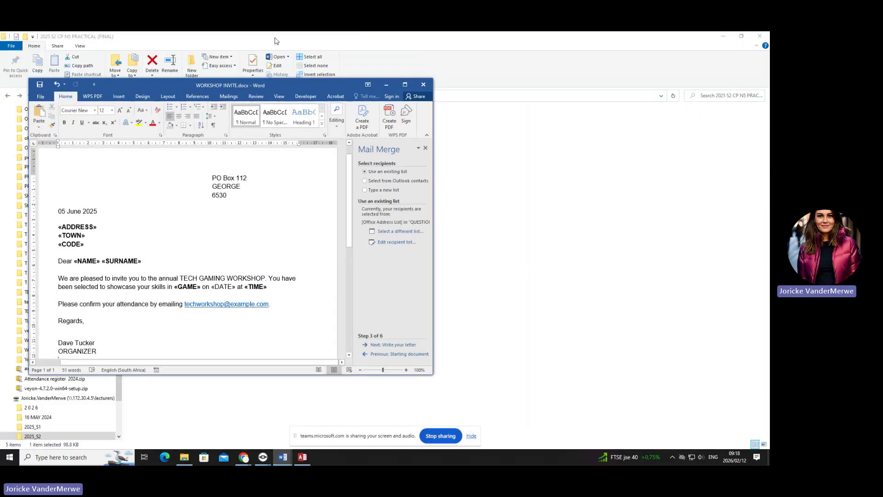
left_click_drag(298, 78, 298, 32)
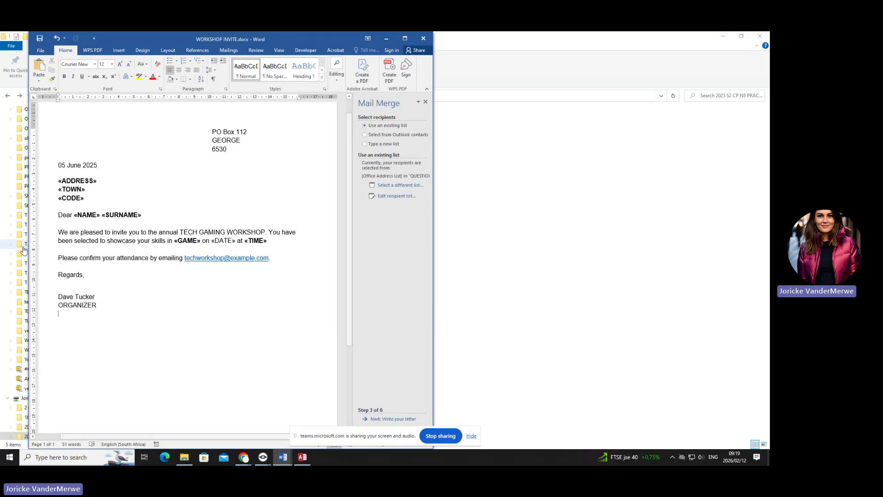
left_click_drag(25, 247, 1, 247)
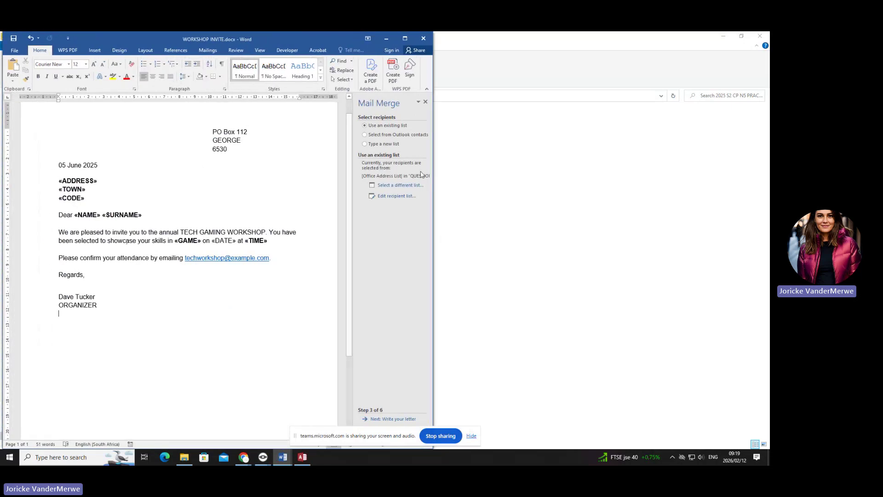
left_click(425, 102)
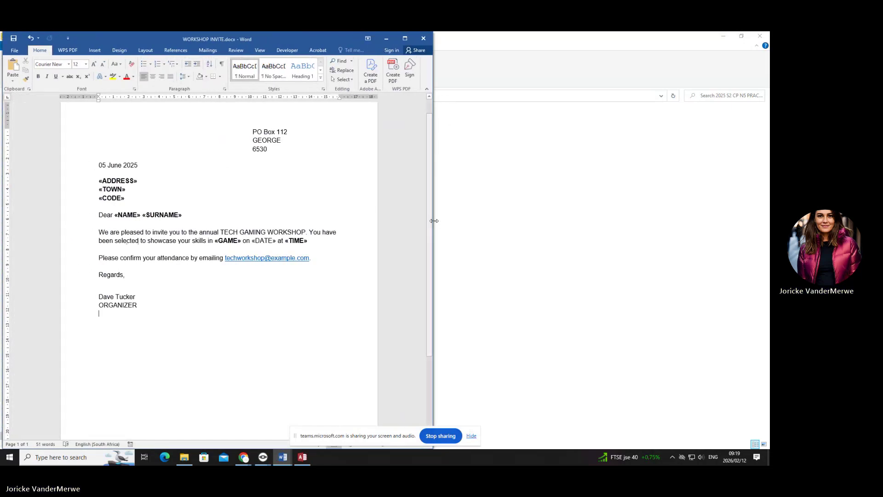
left_click_drag(432, 224, 353, 224)
left_click(289, 459)
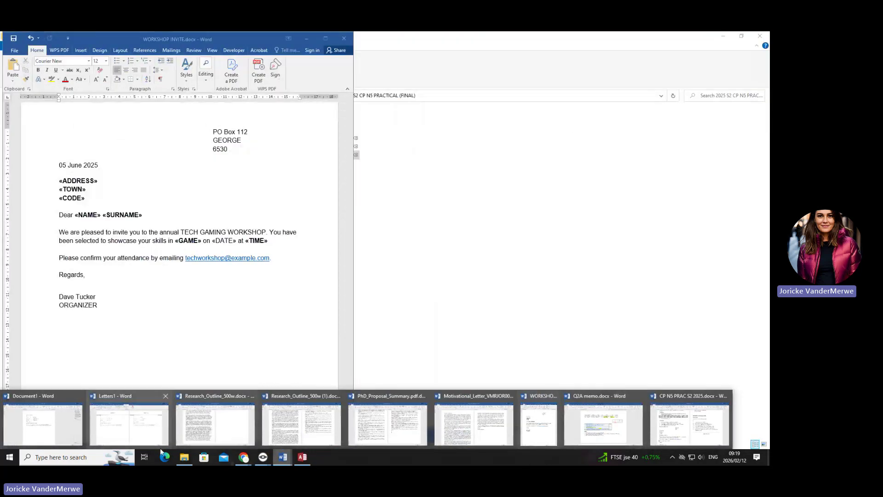
- Open Q2B memo.docx from the MEMO folder and enable editing
left_click(184, 457)
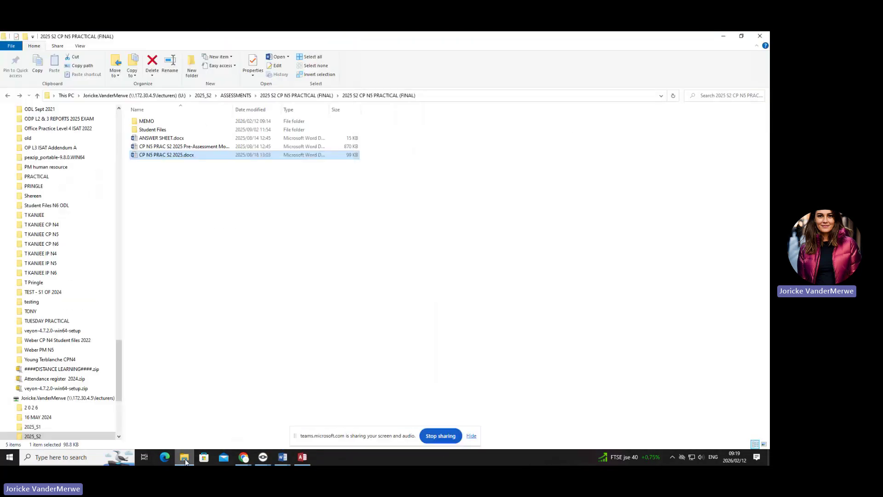
left_click(170, 120)
double_click(170, 120)
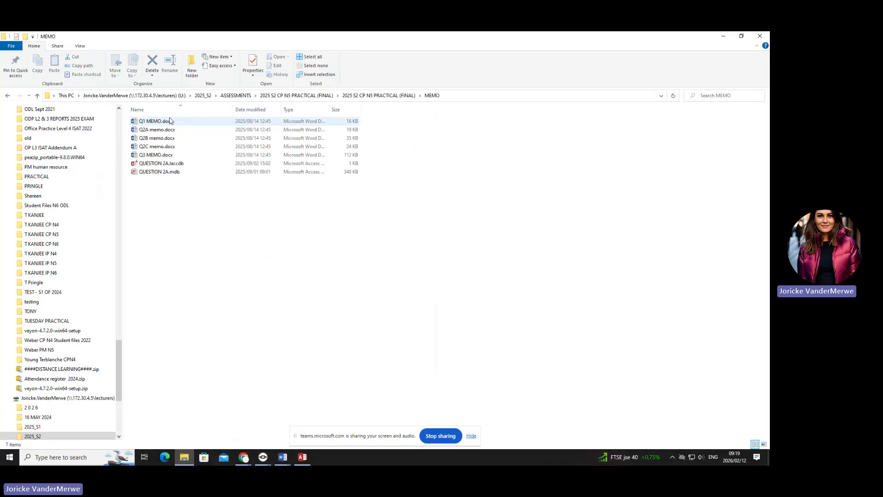
left_click(190, 139)
double_click(190, 142)
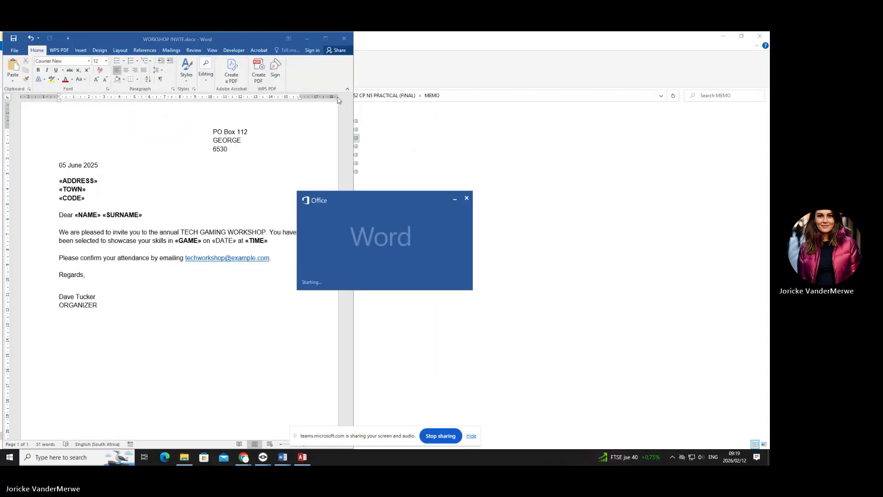
left_click(323, 108)
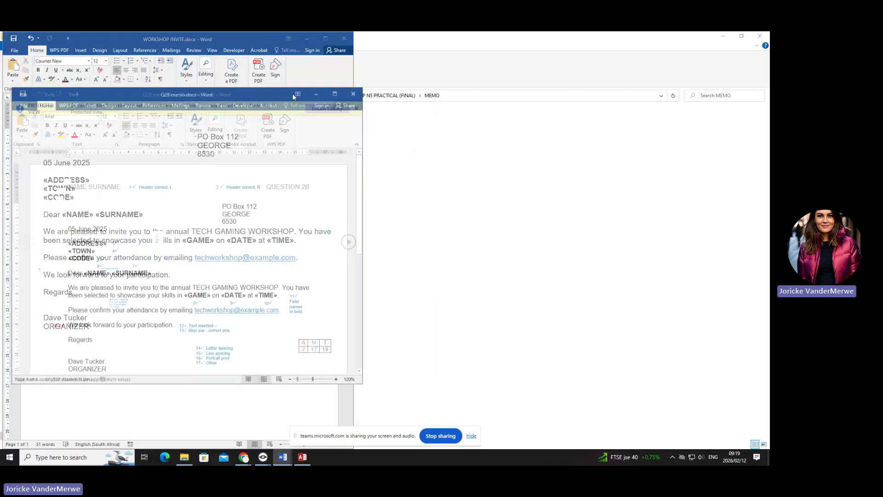
- Place and resize the memo window on the right half so its marks table shows
left_click_drag(275, 90, 616, 32)
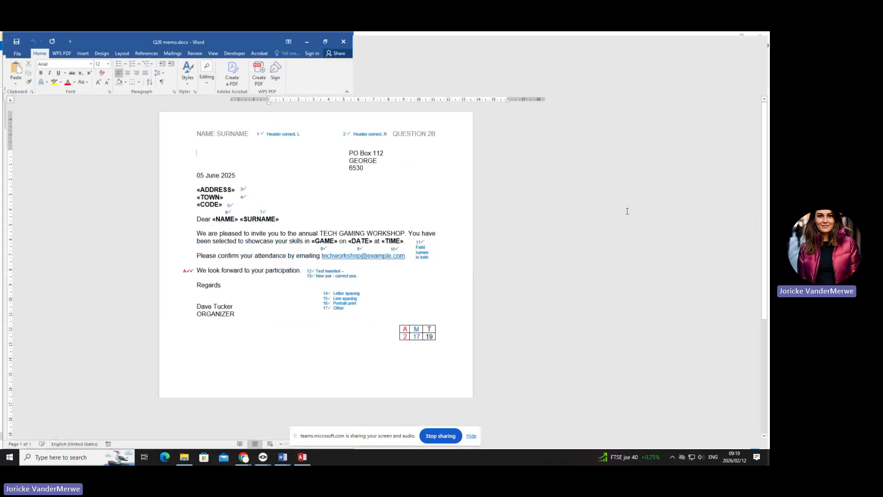
left_click(742, 37)
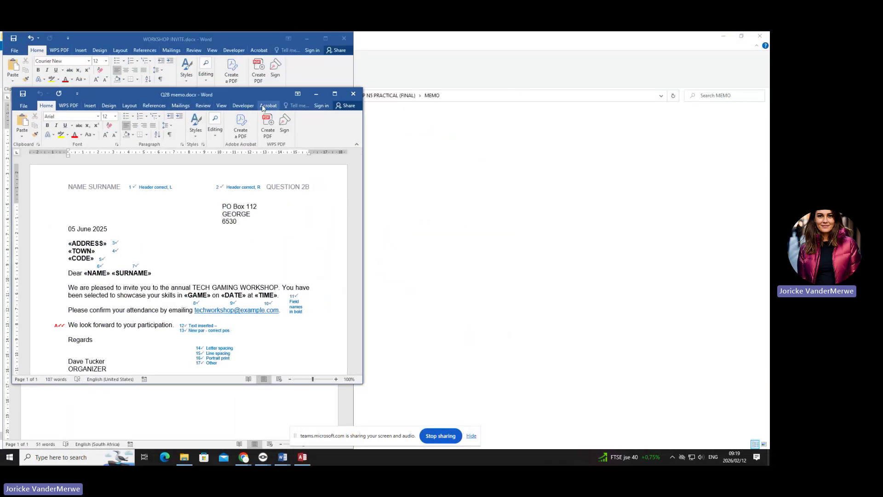
left_click_drag(262, 95, 606, 51)
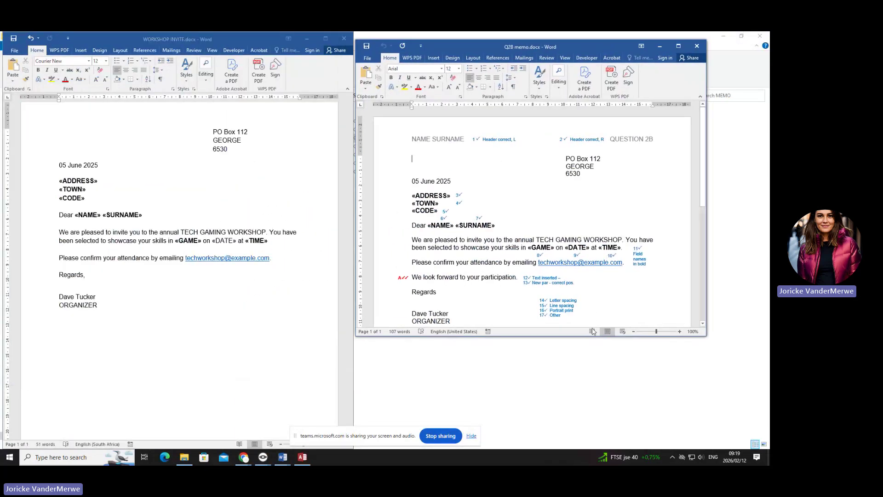
left_click_drag(548, 337, 547, 429)
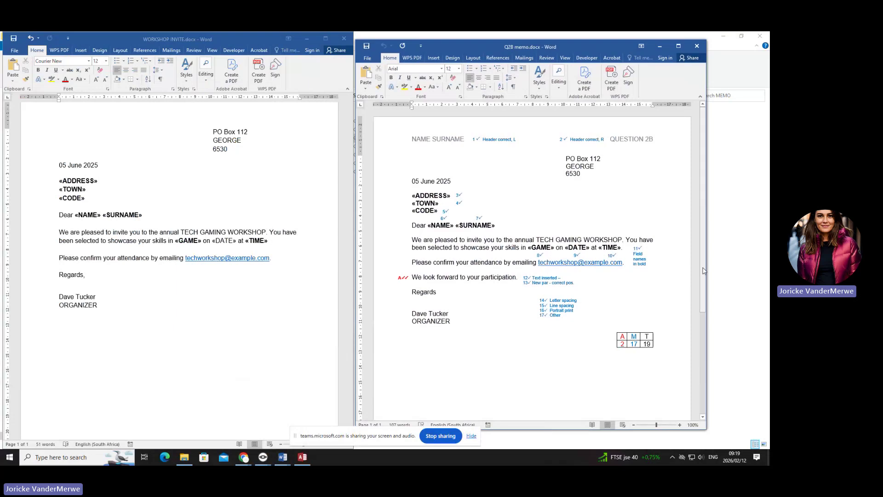
left_click_drag(707, 271, 767, 270)
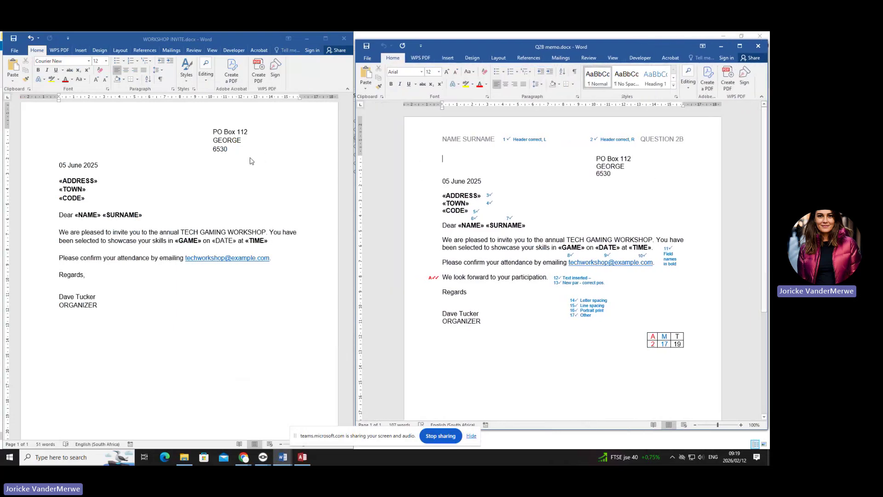
- Type the student's name on the header's left and QUESTION 2B on its right
scroll(228, 128, "up", 1)
double_click(166, 126)
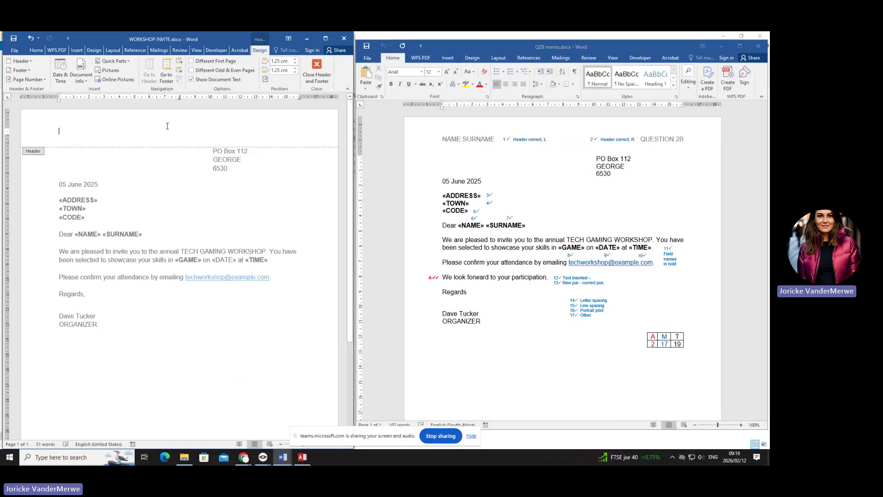
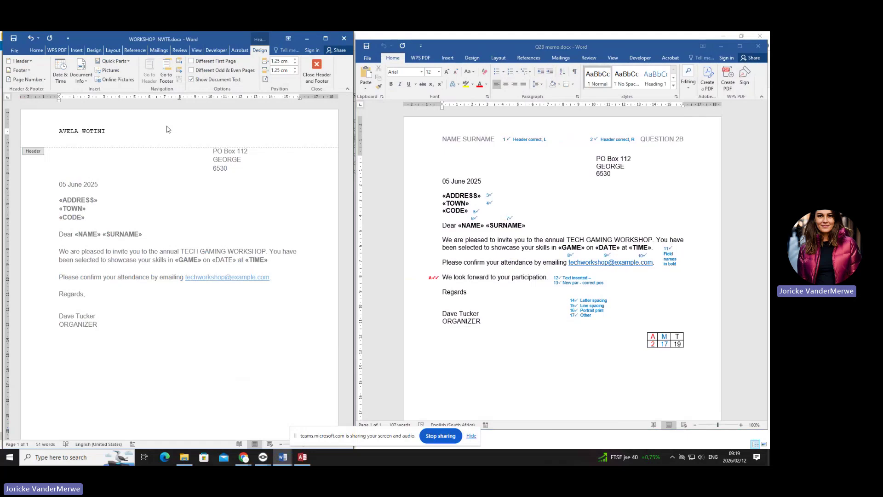
type("QUESTION 2B")
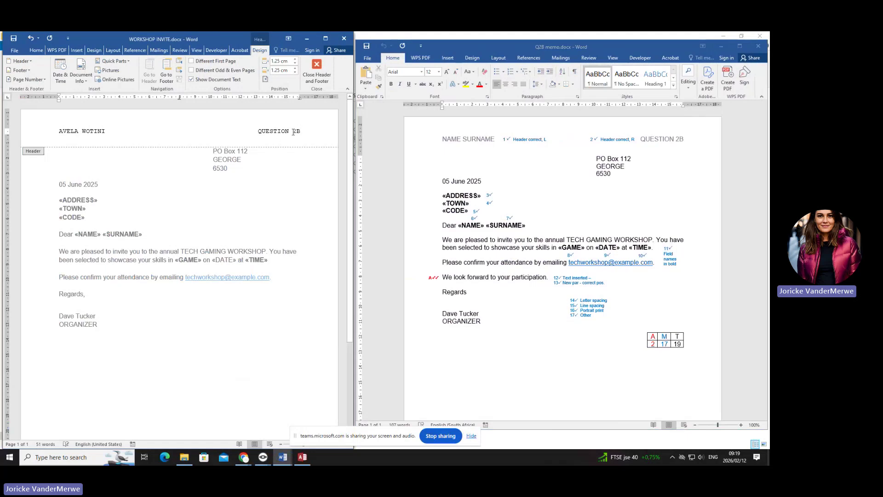
double_click(298, 166)
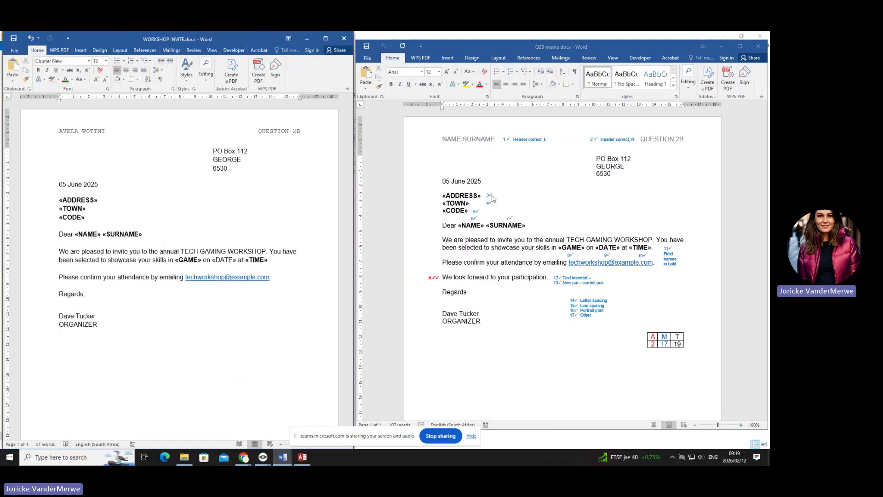
- Check the merge fields' formatting and make the «DATE» field bold
left_click(93, 202)
left_click(89, 232)
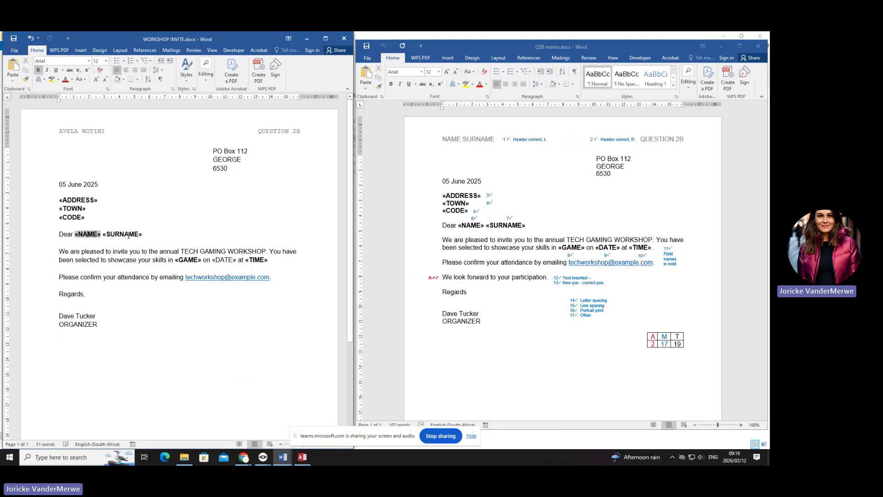
left_click(128, 235)
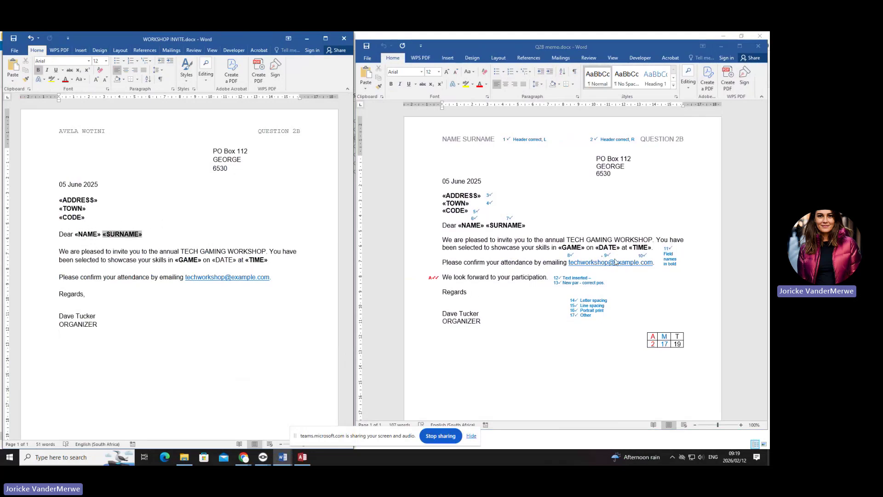
left_click(189, 261)
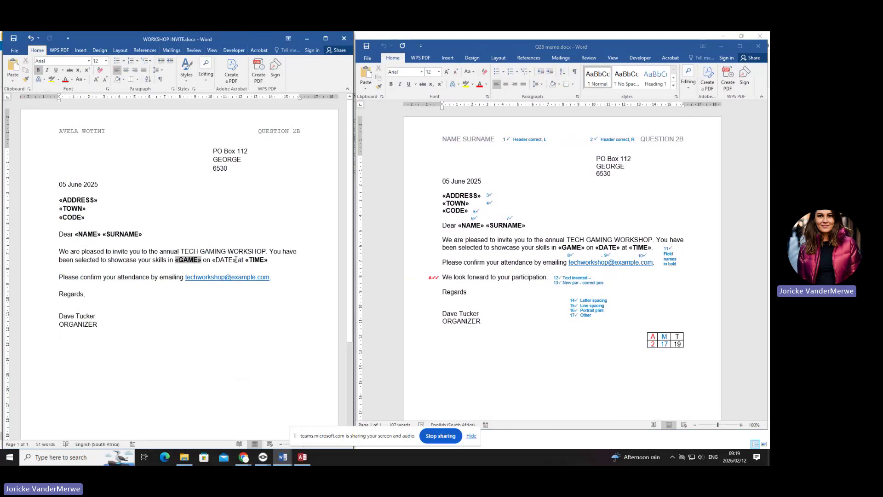
left_click_drag(236, 260, 215, 261)
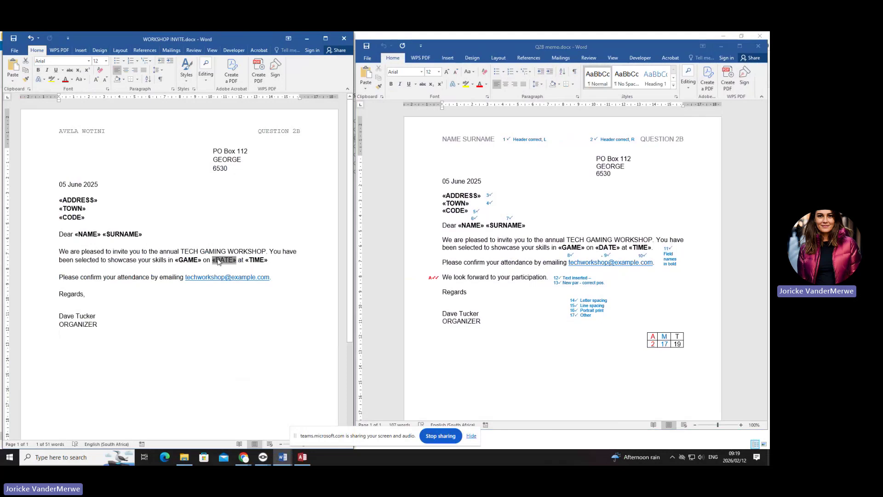
key("ctrl+b")
left_click(192, 266)
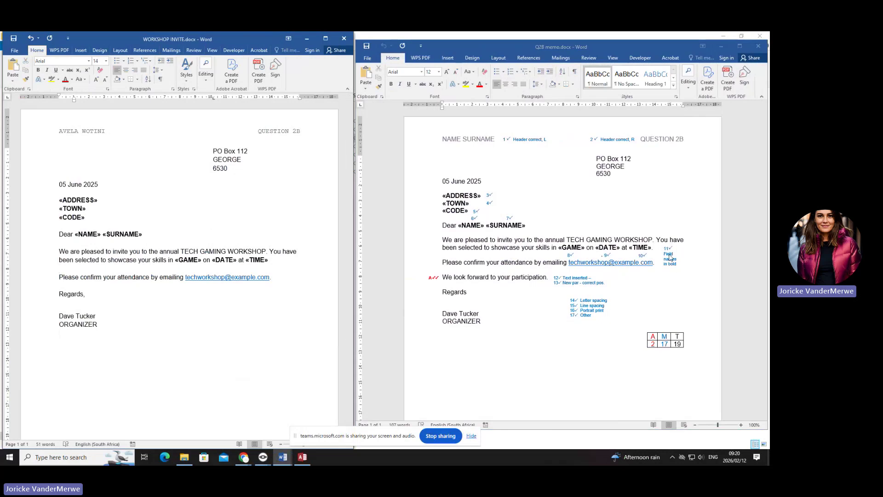
- Copy 'We look forward to your participation' from the memo and paste it below the confirmation sentence
key("ctrl")
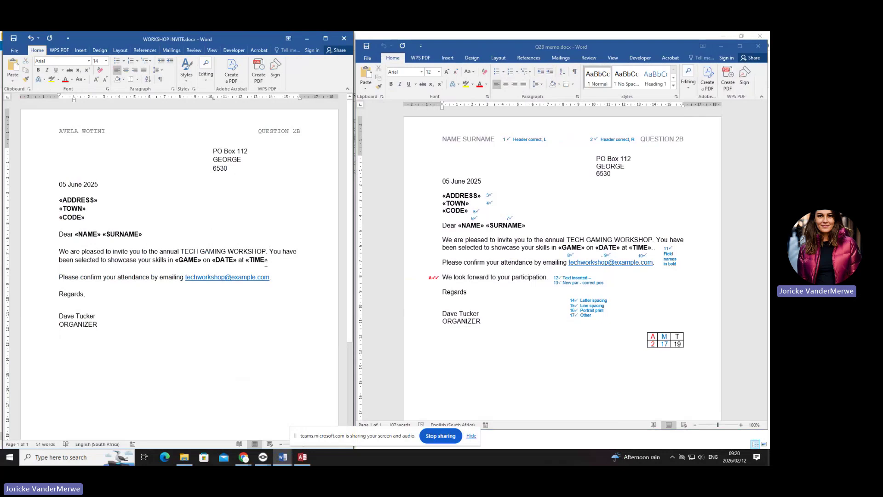
key("ctrl")
left_click(442, 277)
left_click_drag(442, 277, 541, 278)
key("ctrl+c")
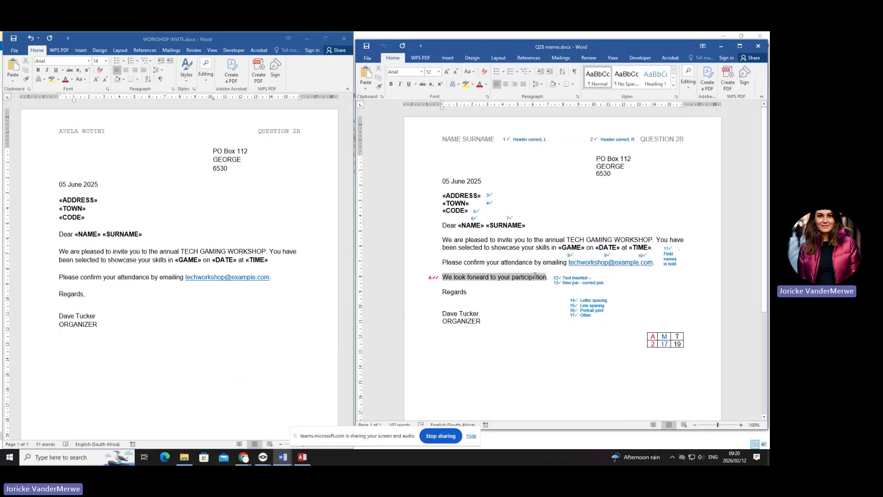
left_click(286, 283)
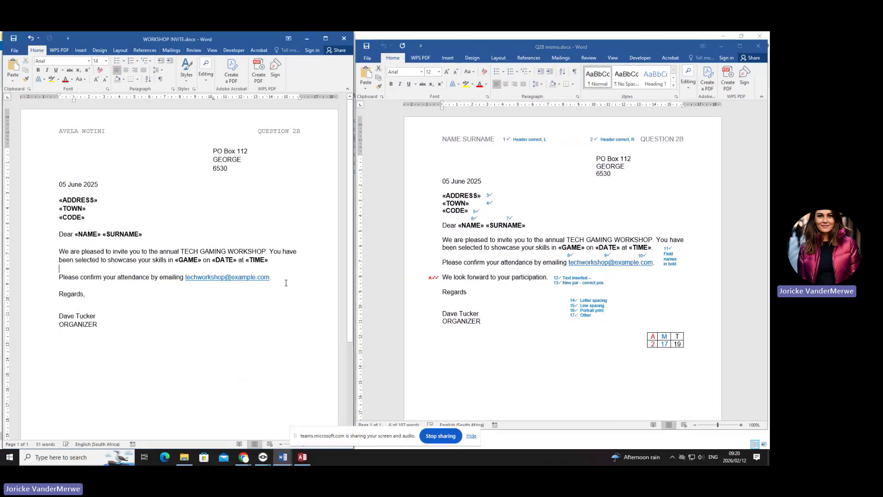
key("Return")
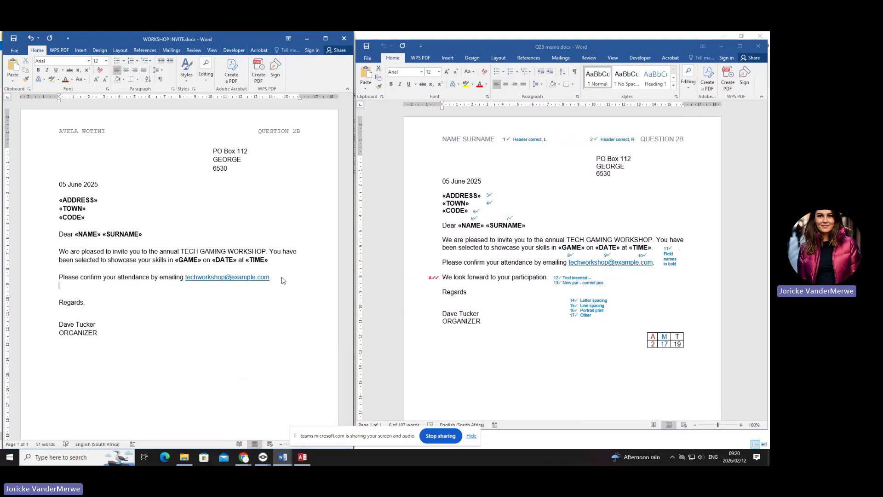
key("Return")
key("ctrl+v")
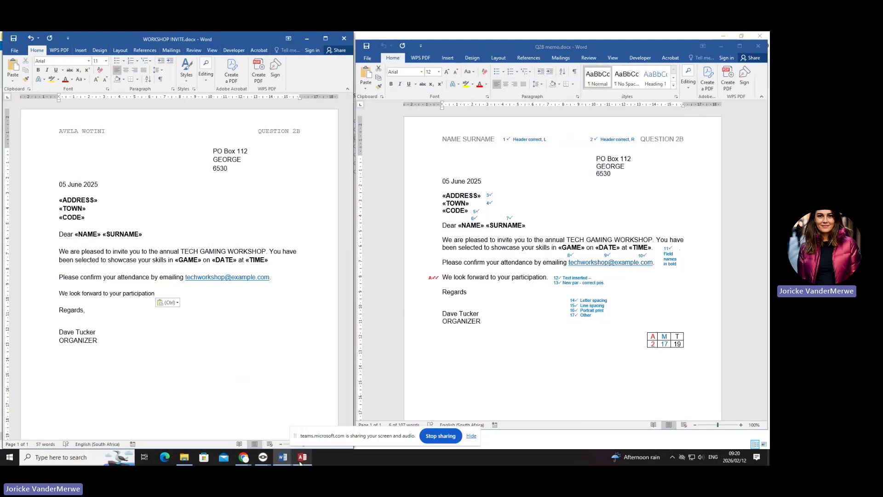
left_click(282, 456)
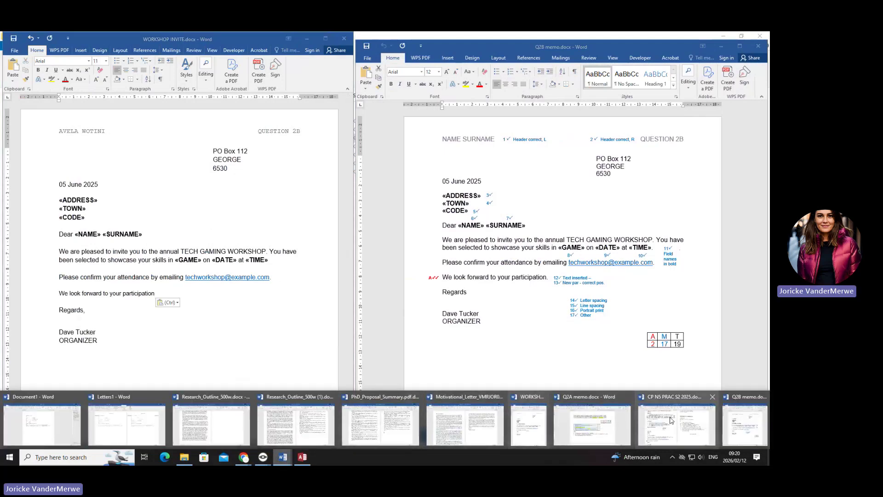
- Mark the closing sentence in the CP N5 PRAC question paper in red, then minimize it
left_click(670, 420)
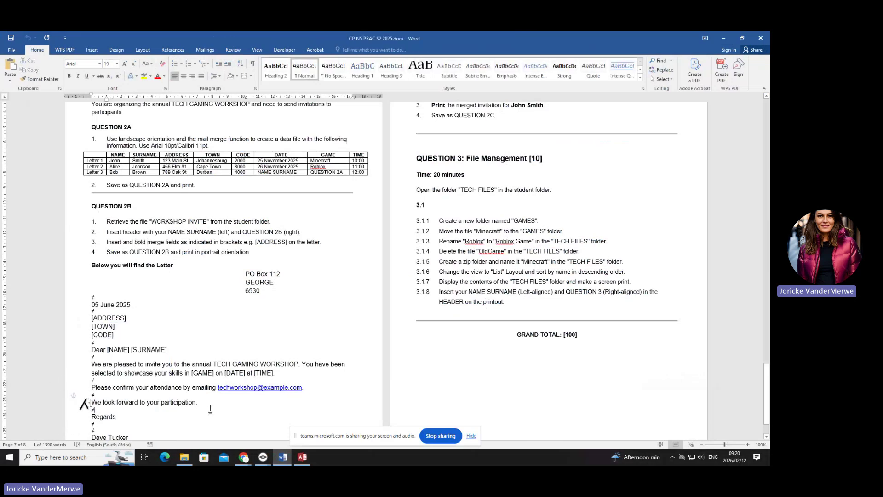
left_click_drag(198, 402, 87, 403)
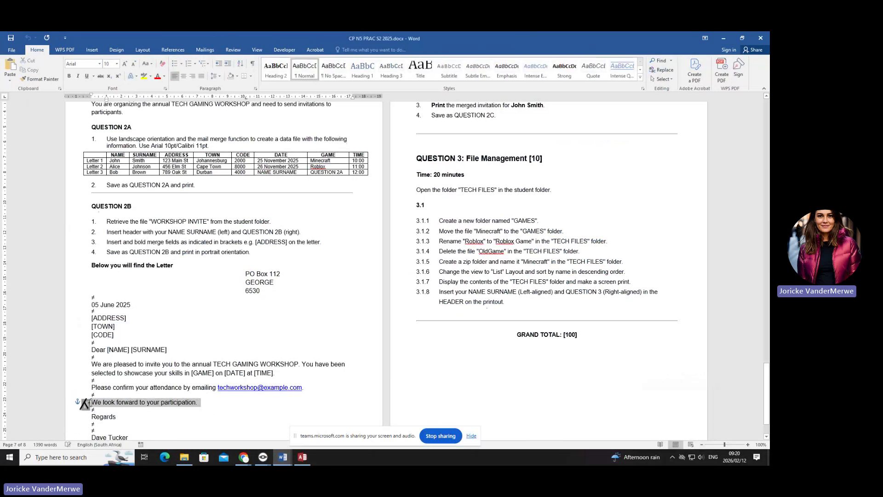
left_click(157, 76)
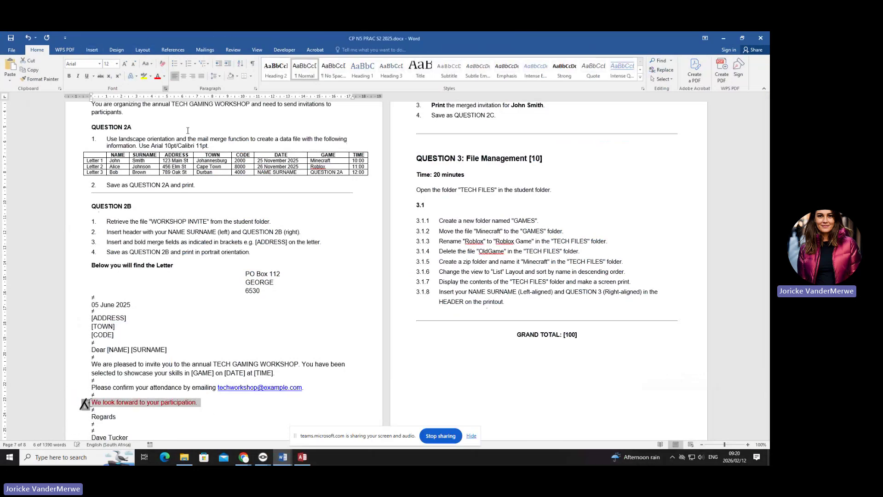
left_click(722, 38)
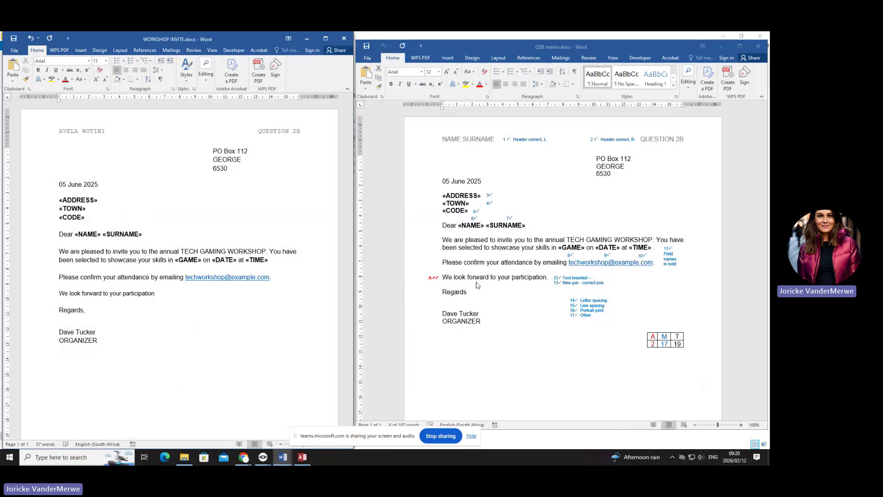
- Add a full stop after 'participation' in the invite's closing line
key("ctrl")
key("ctrl")
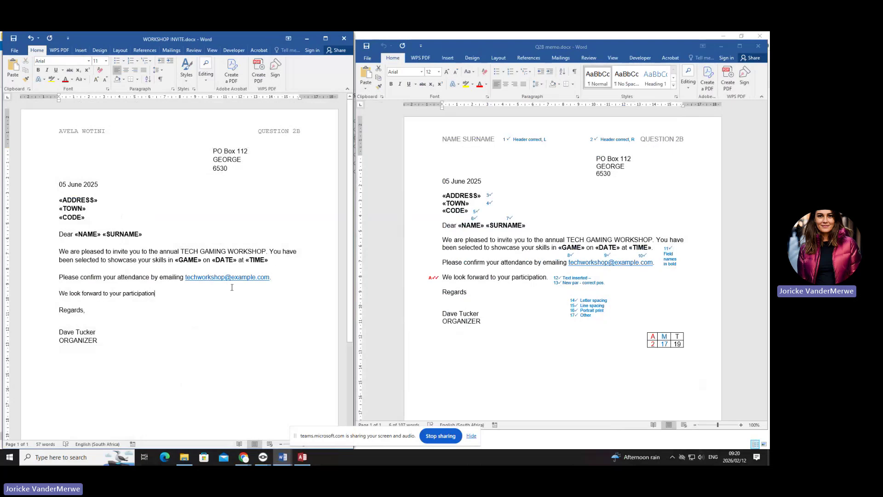
left_click_drag(184, 292, 76, 287)
left_click(158, 294)
type(".")
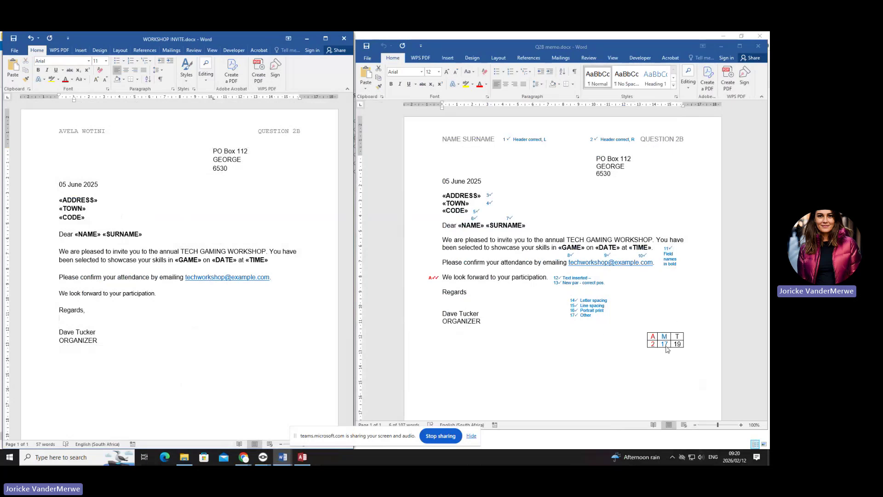
- Select the Q2B memo's annotation box listing items 14–17, then deselect it in the body text
left_click(583, 324)
left_click(593, 317)
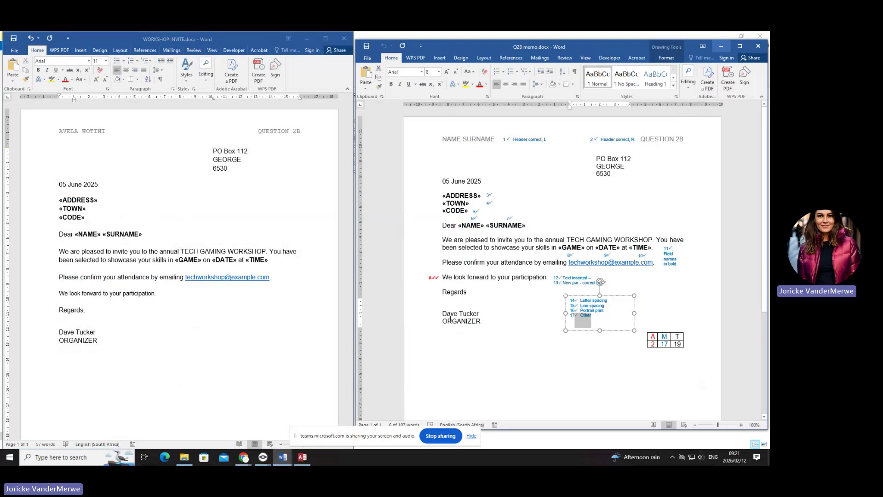
left_click(450, 319)
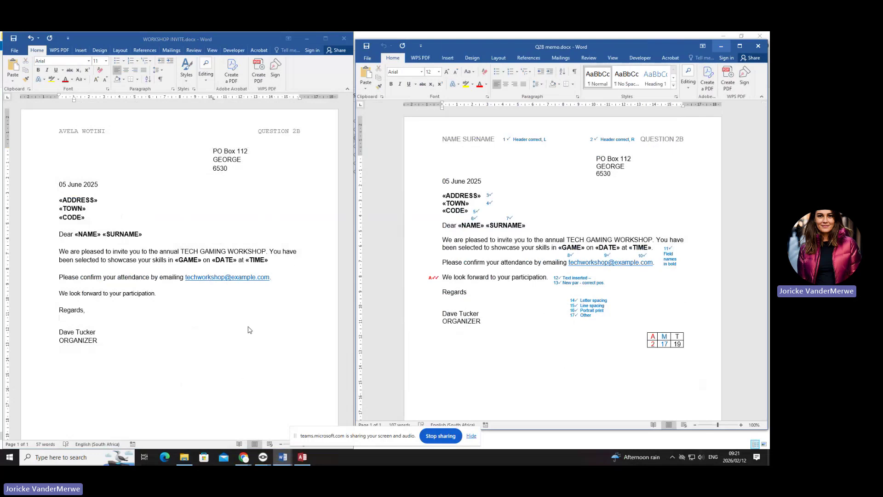
- Switch to the CP N5 PRAC S2 2025 paper, review the Question 2C steps, then minimize it
left_click(282, 457)
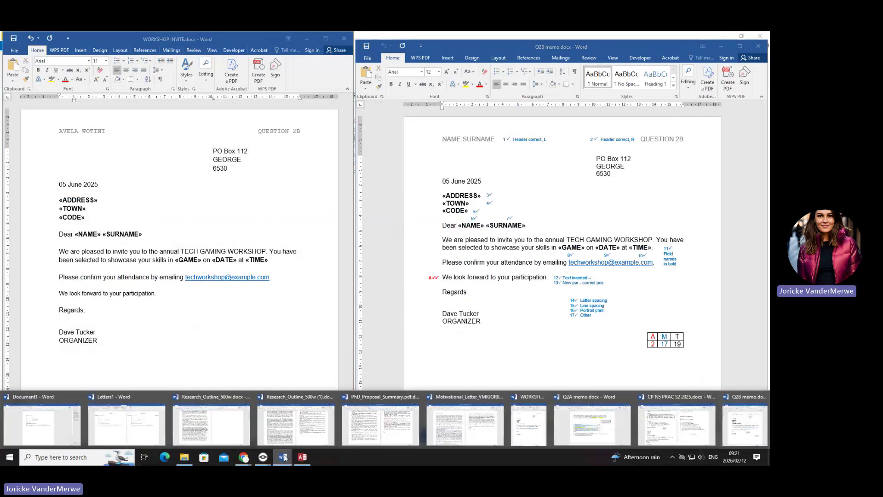
left_click(690, 437)
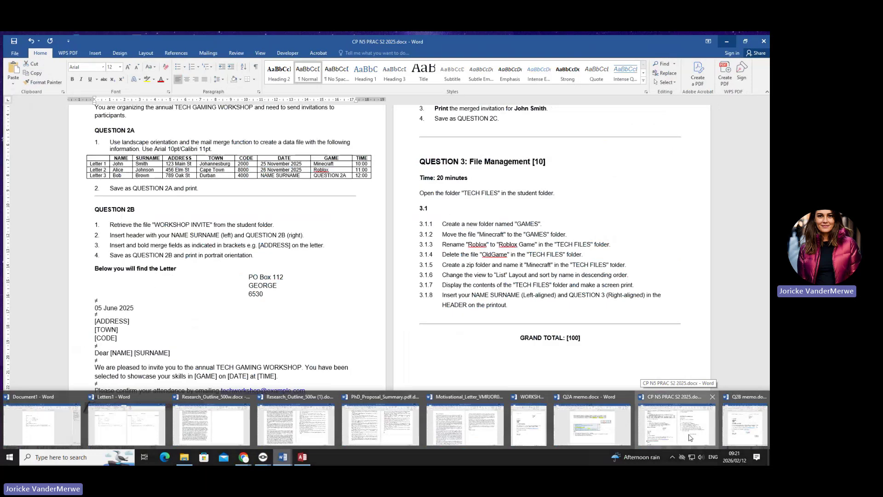
scroll(234, 294, "up", 3)
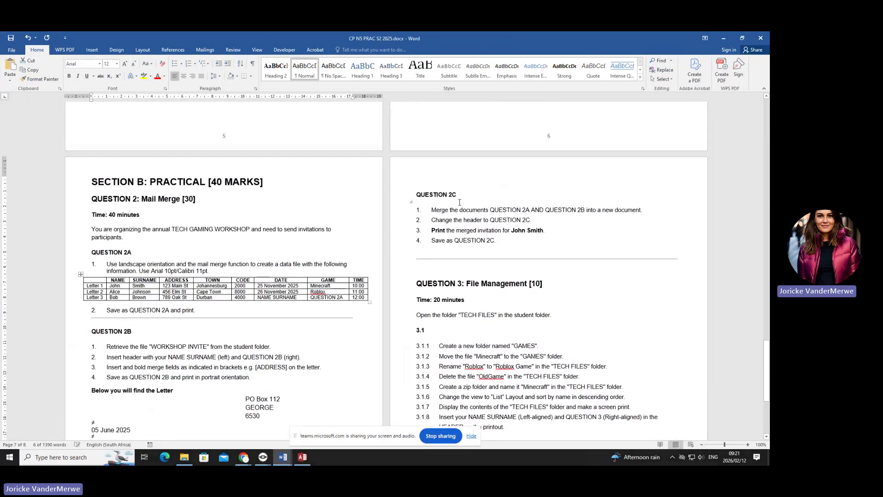
left_click_drag(434, 189, 529, 216)
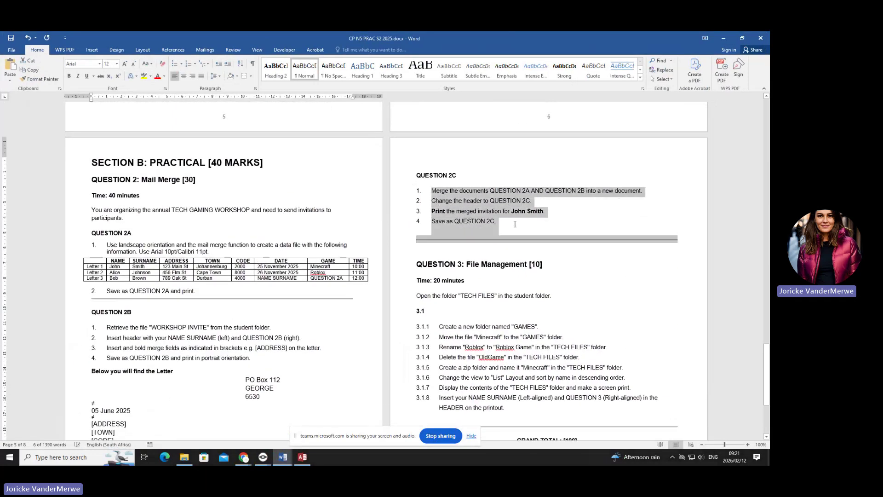
left_click(479, 192)
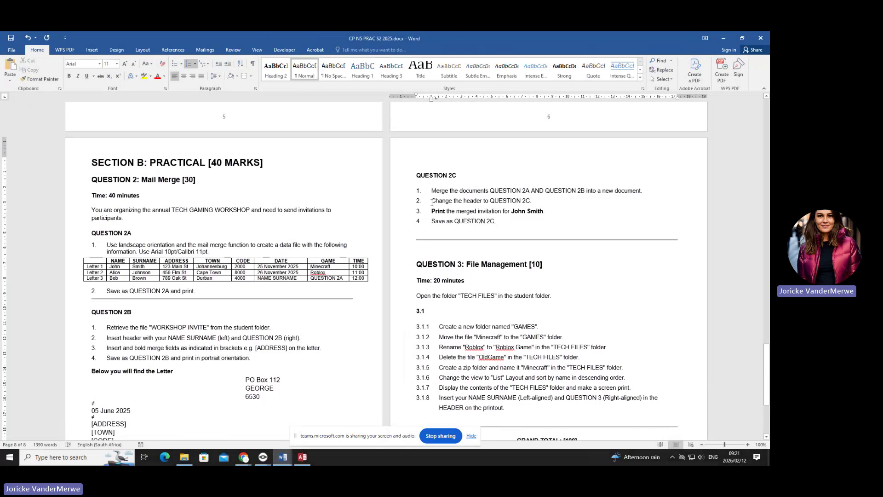
left_click_drag(432, 203, 533, 202)
left_click_drag(431, 211, 555, 213)
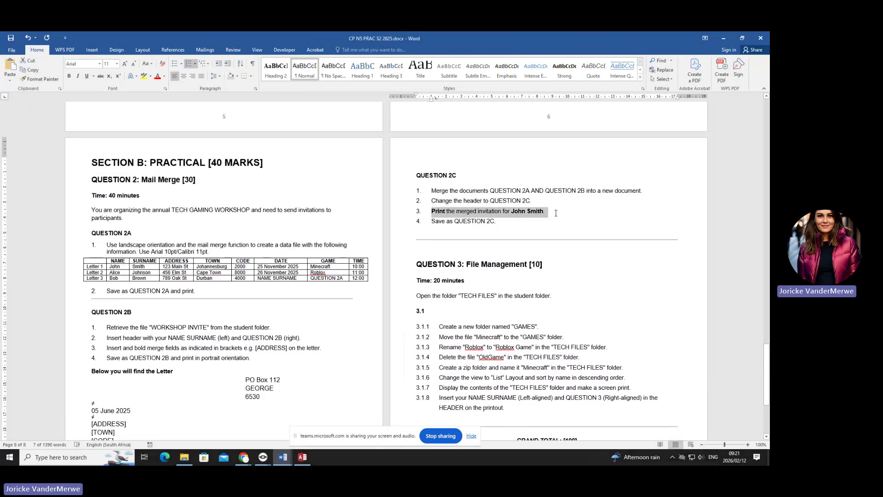
left_click(727, 35)
- Hide the Q2B memo, maximize WORKSHOP INVITE and launch the Step-by-Step Mail Merge Wizard
left_click(720, 46)
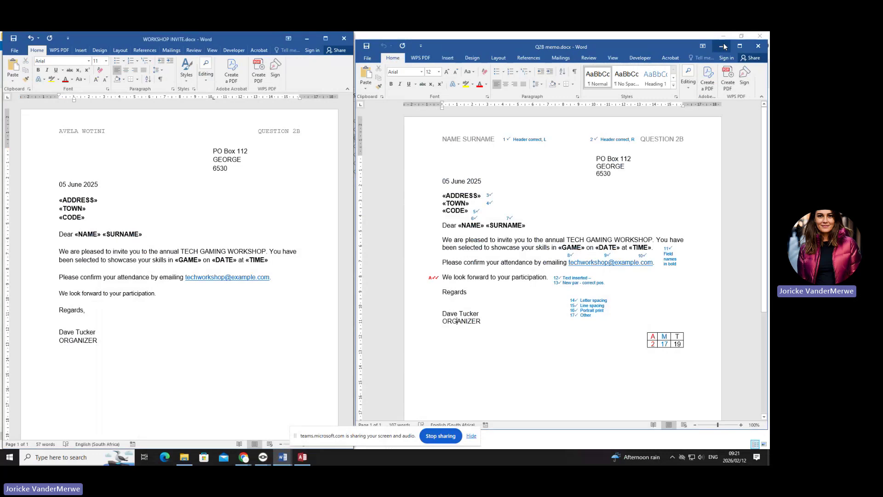
left_click(332, 40)
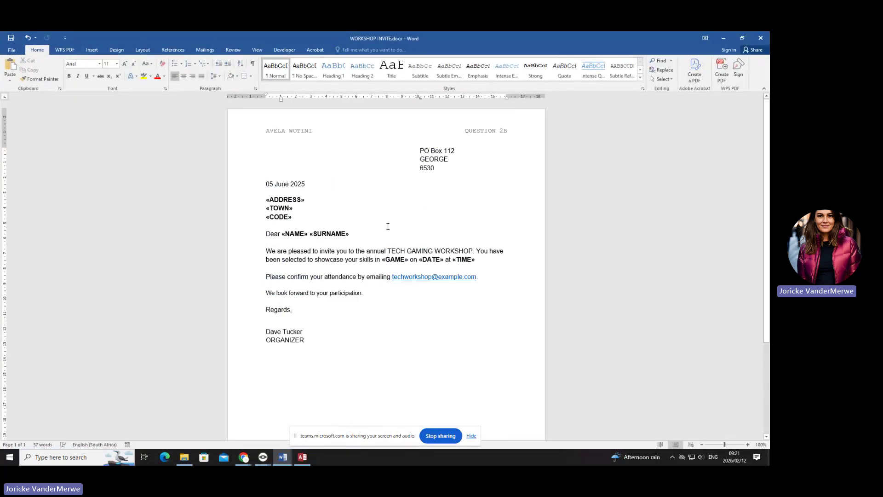
left_click(206, 50)
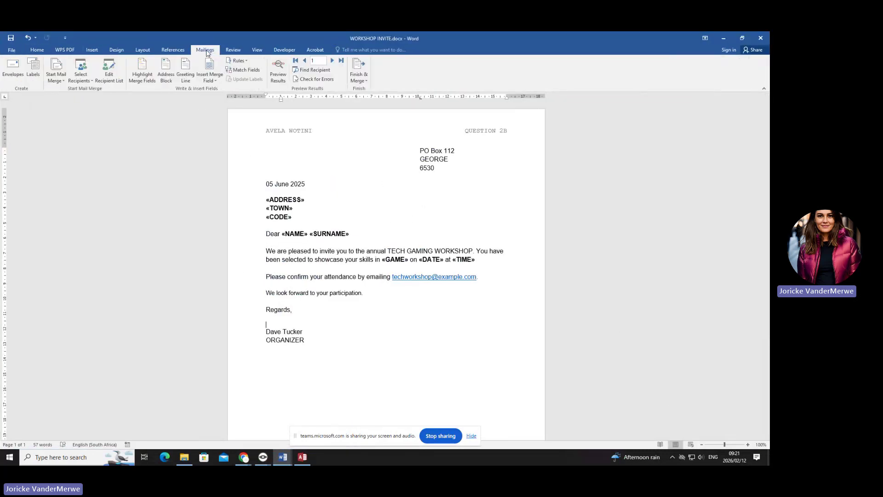
left_click(55, 77)
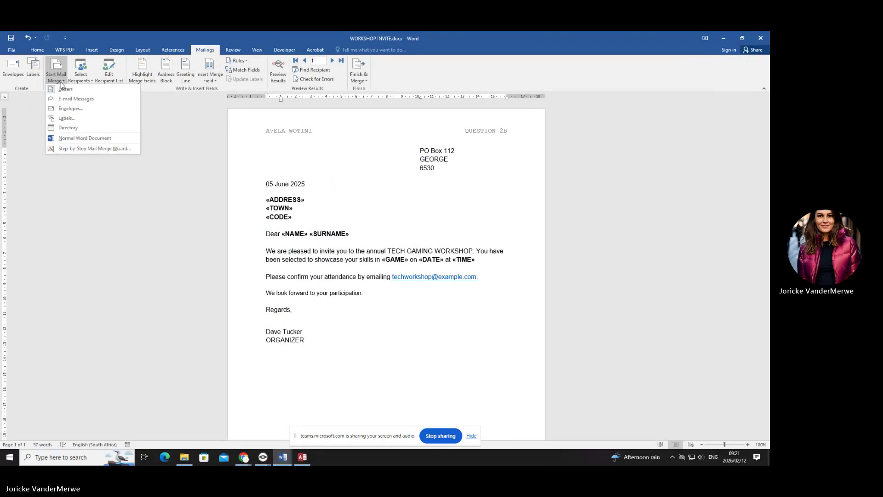
left_click(78, 149)
left_click(708, 417)
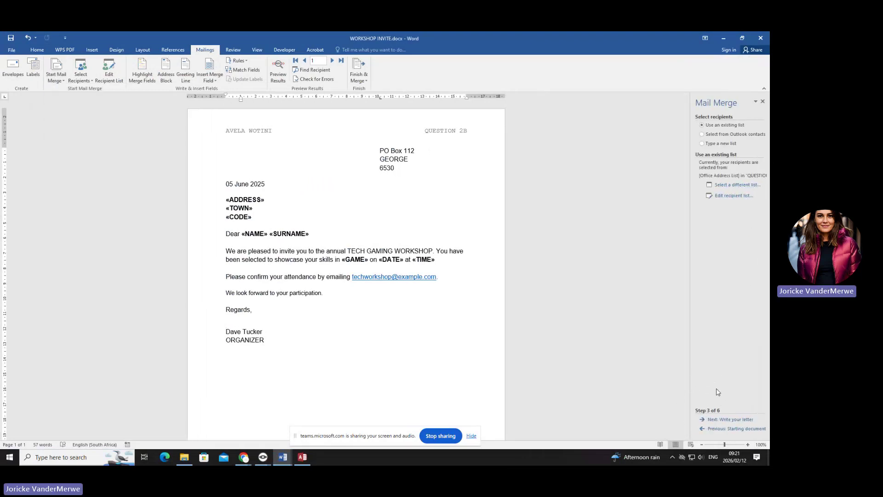
- Advance the wizard through writing and previewing letters, highlighting the participation line in the letter
left_click(735, 420)
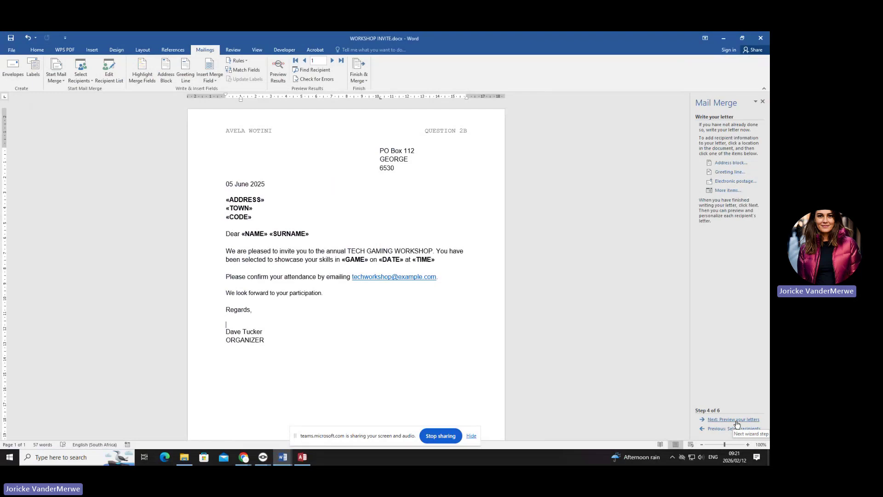
left_click(736, 420)
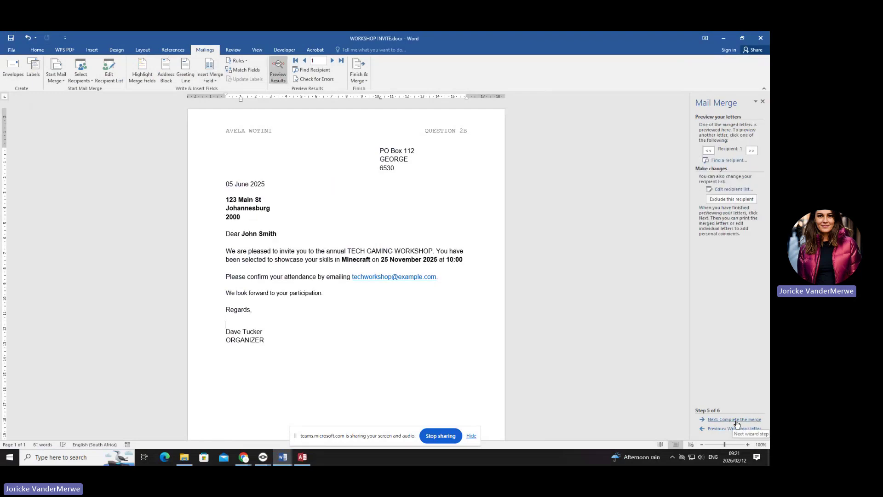
left_click(737, 420)
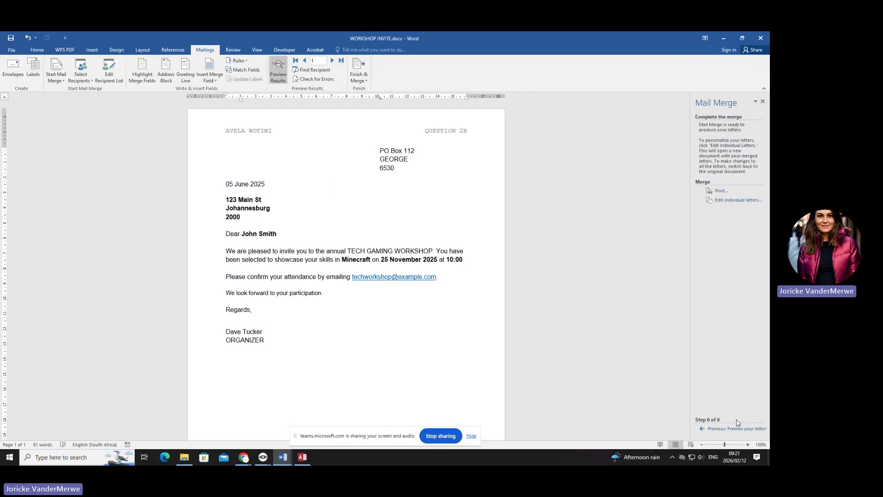
left_click(733, 206)
left_click_drag(325, 293, 230, 293)
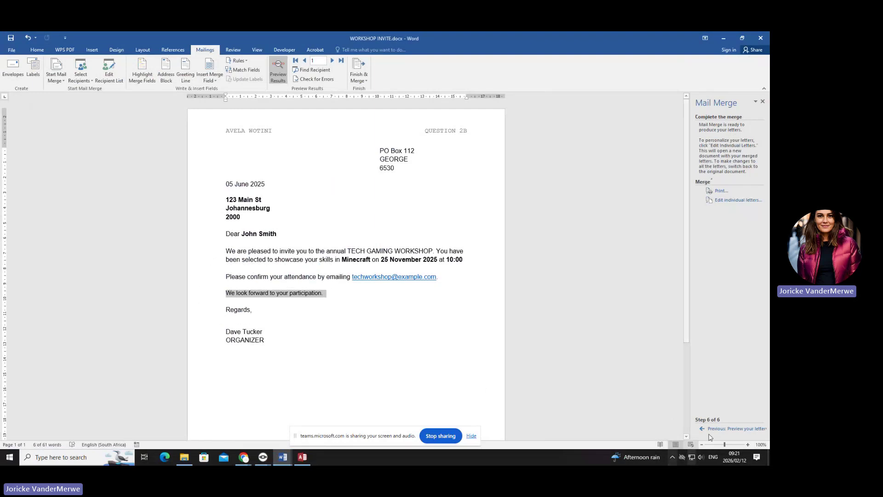
- Step back to recipients, return to completion, and merge all records into individual letters
left_click(725, 429)
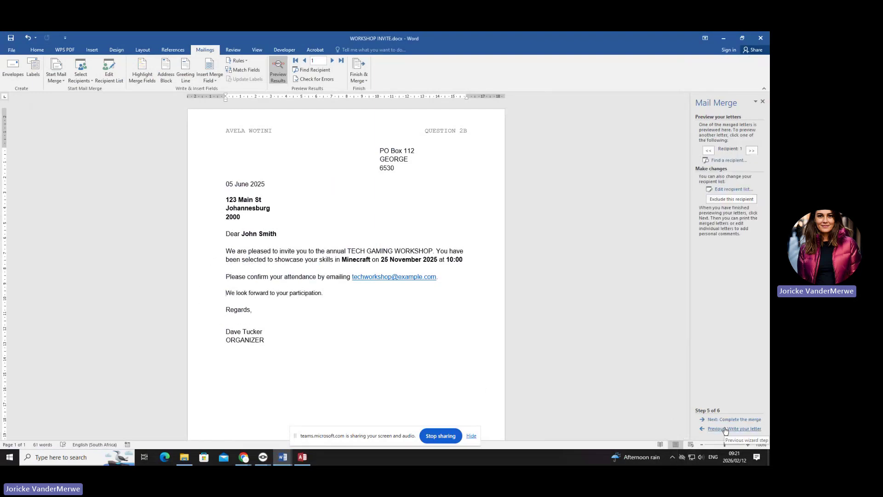
left_click(726, 428)
left_click(726, 429)
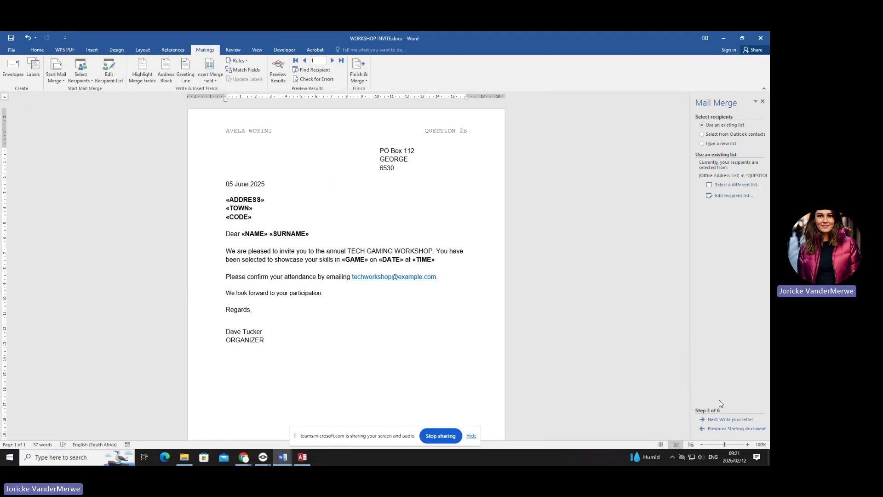
left_click(721, 420)
left_click(721, 419)
left_click(721, 420)
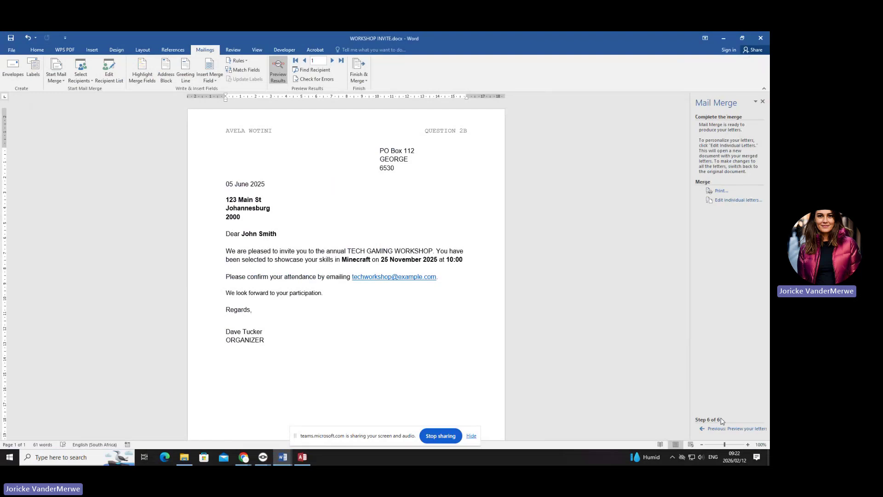
left_click(728, 203)
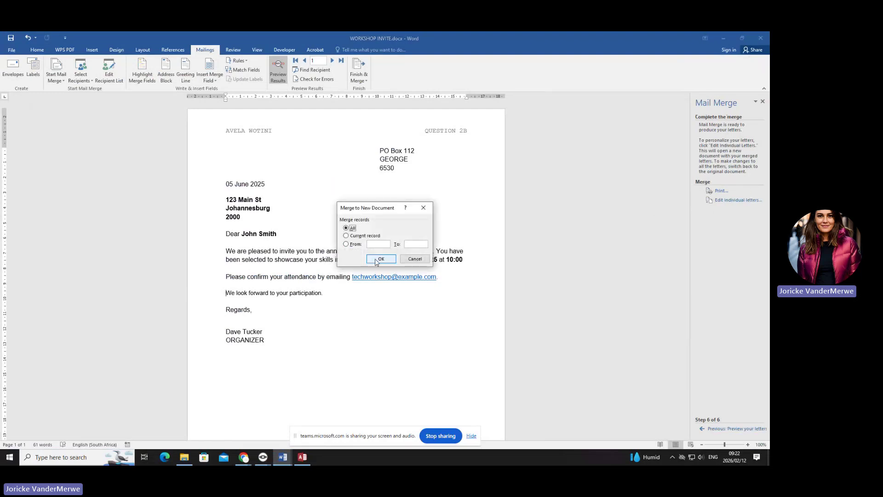
left_click(381, 259)
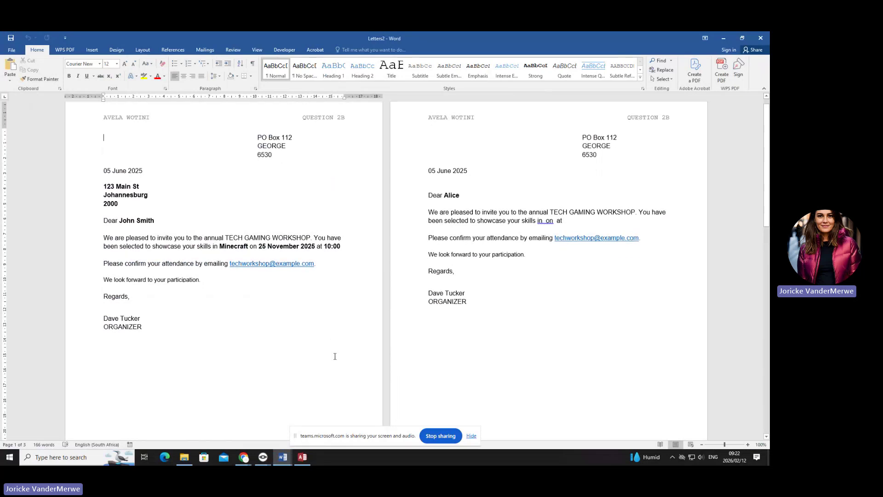
- Change the first merged letter's header from QUESTION 2B to QUESTION 2C, then show the File Info page
left_click(127, 184)
double_click(195, 184)
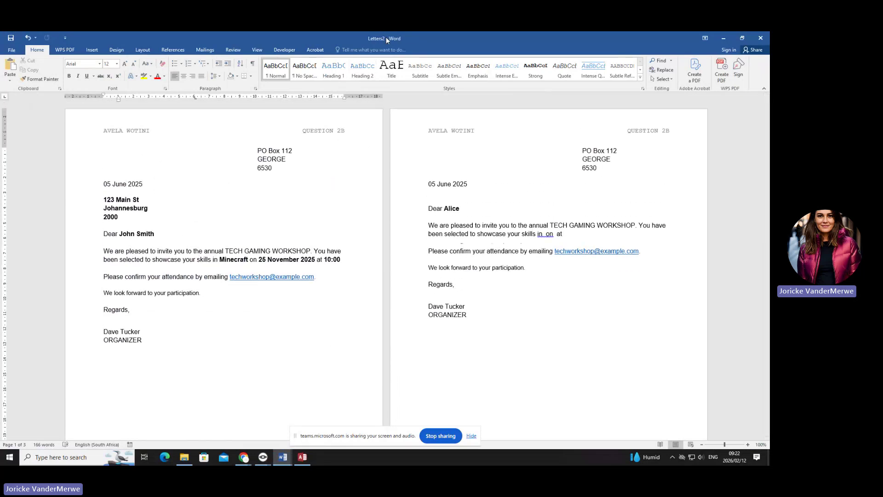
key("ctrl+z")
double_click(348, 133)
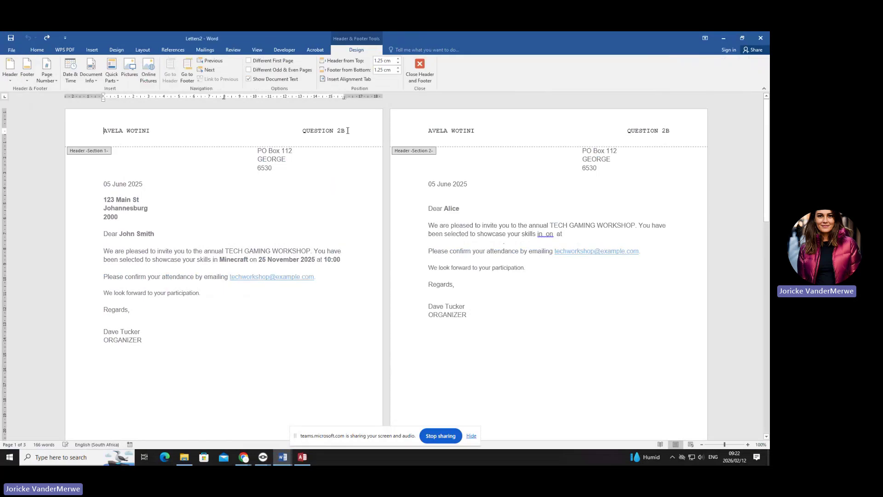
type("C")
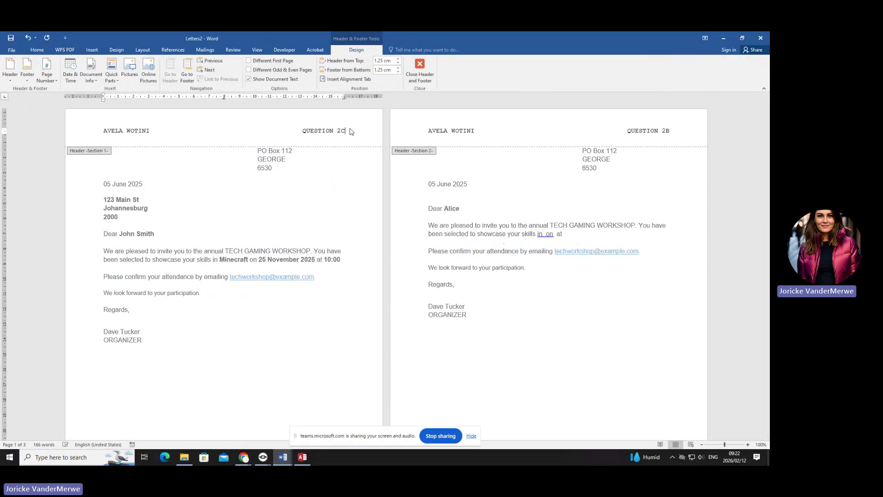
key("Escape")
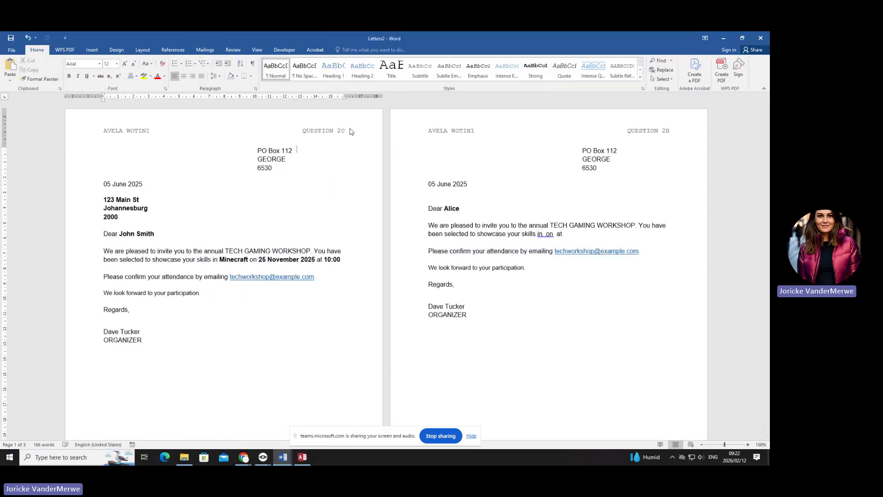
left_click(12, 50)
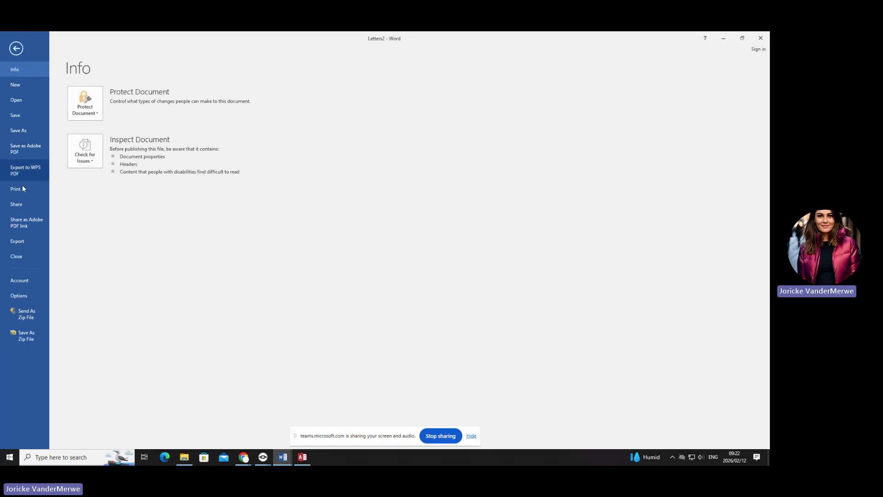
- Try printing only the current merged letter, then cancel the print-output save prompt
left_click(25, 192)
left_click(138, 191)
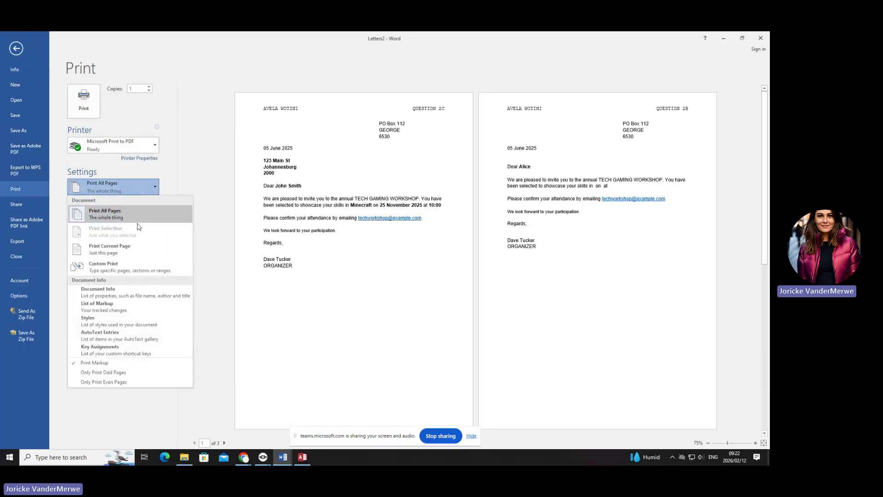
left_click(140, 255)
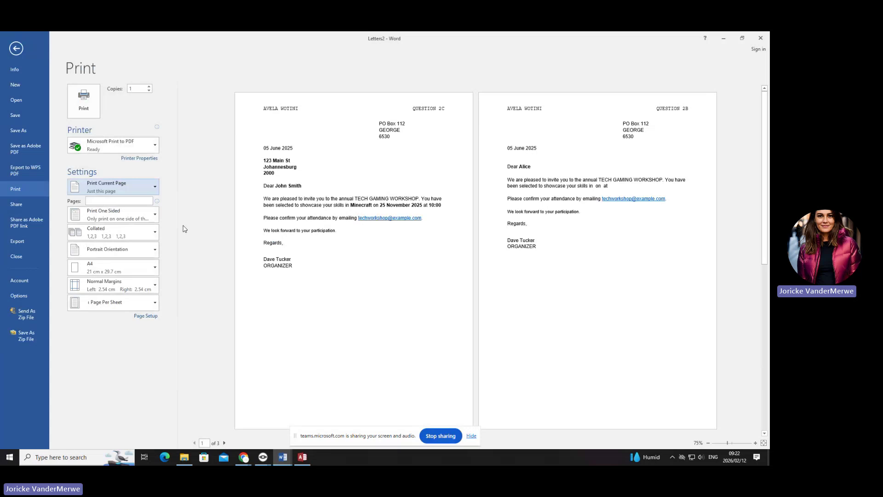
key("ctrl")
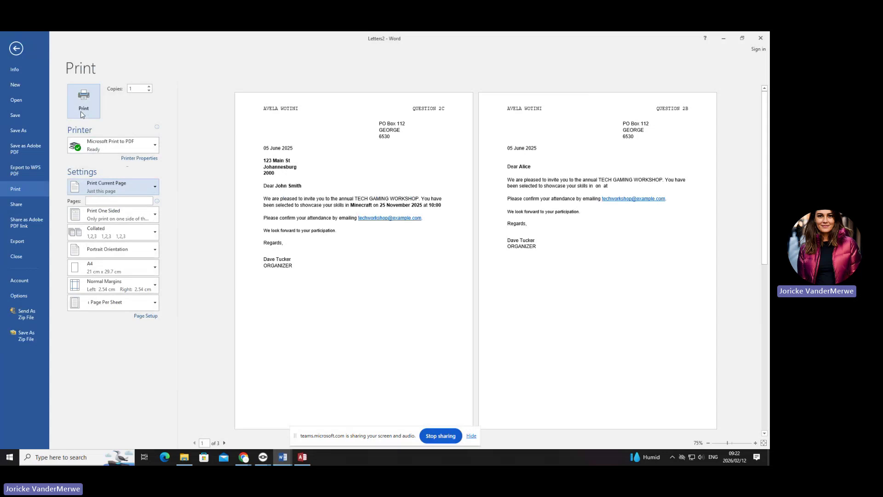
left_click(81, 112)
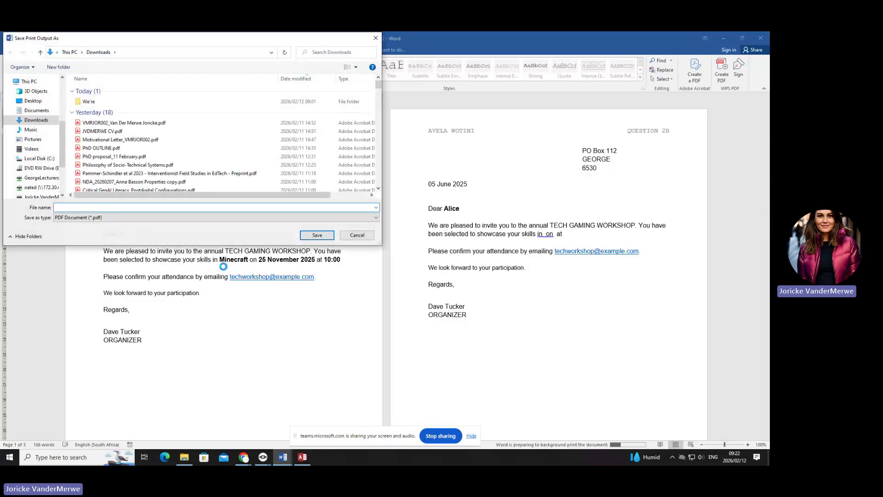
left_click(375, 37)
- Print the merged letters on the Xerox WorkCentre 5325 PCL6 printer
left_click(11, 50)
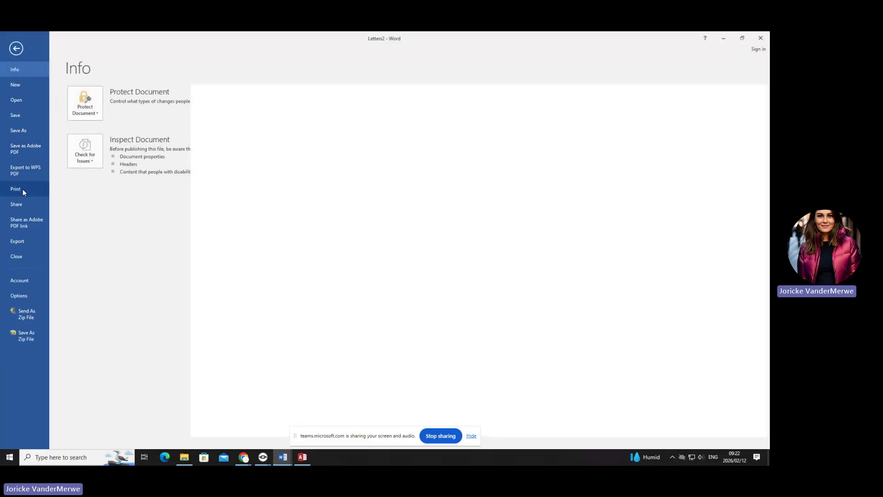
left_click(23, 189)
left_click(120, 145)
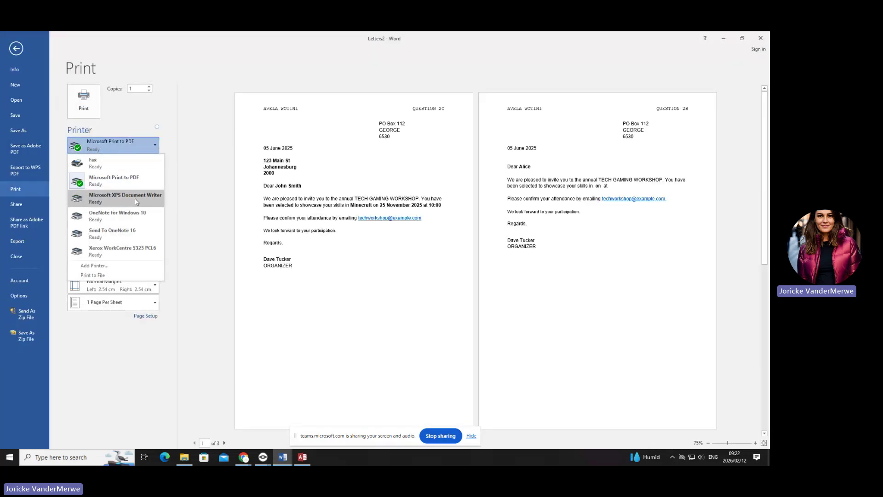
left_click(140, 252)
left_click(84, 105)
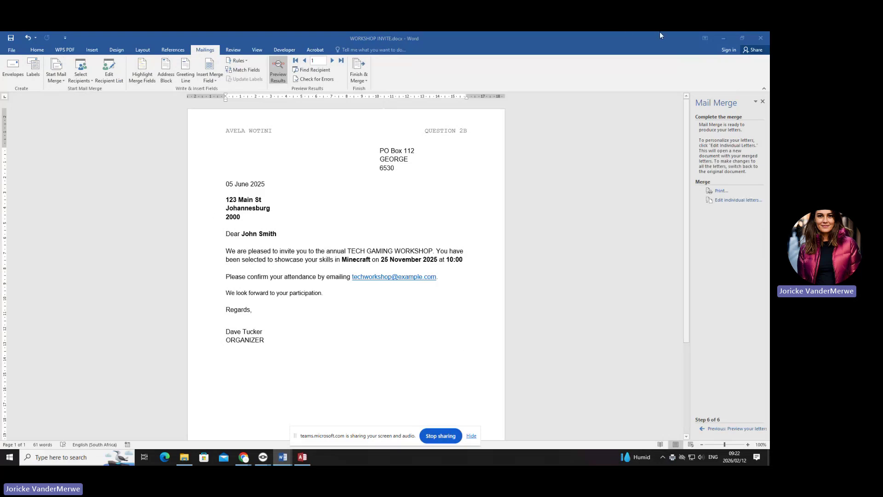
- Restore and resize the WORKSHOP INVITE window and close the Mail Merge pane
left_click(742, 38)
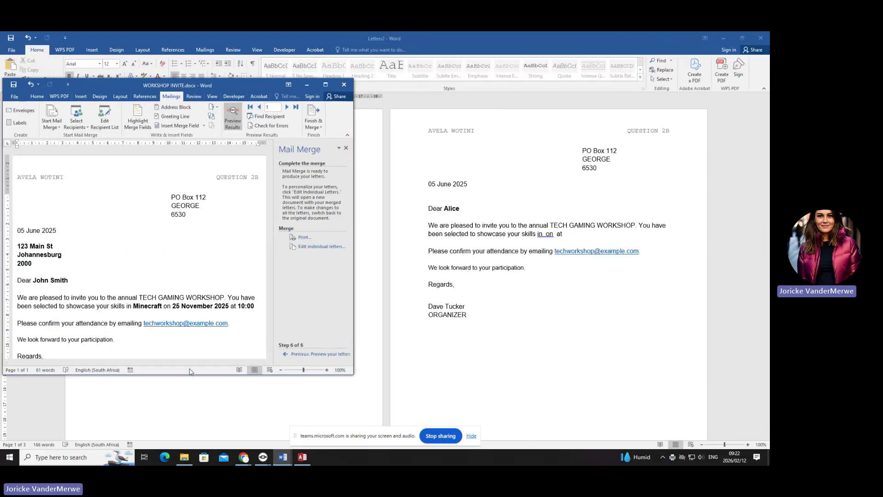
left_click_drag(188, 375, 188, 437)
left_click_drag(229, 78, 230, 32)
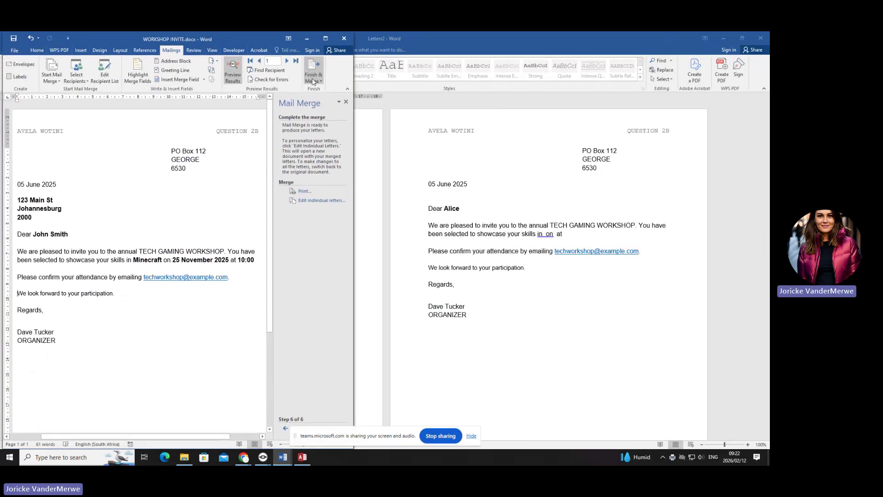
left_click(346, 102)
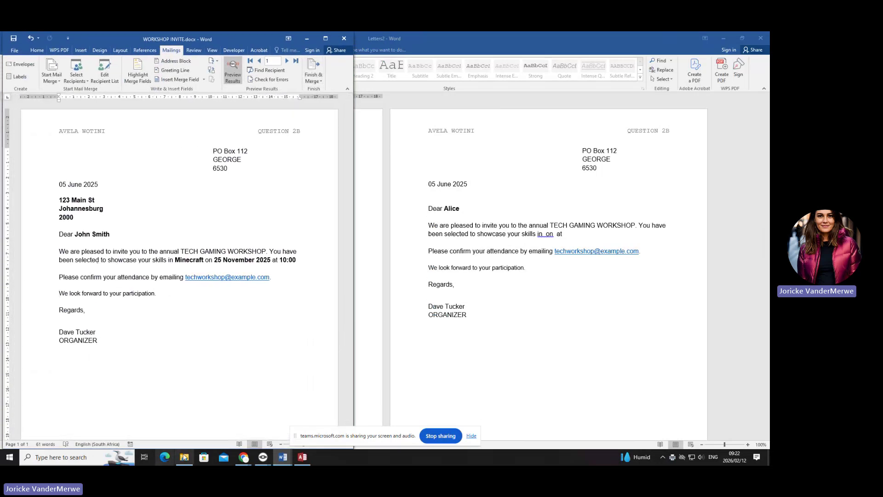
- Open Q2C memo.docx from the MEMO folder, enable editing and move it to the right
left_click(184, 458)
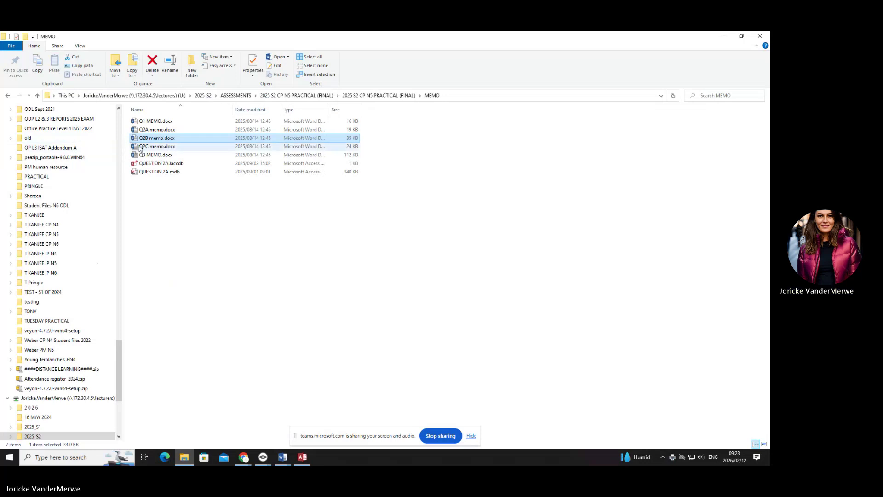
double_click(157, 146)
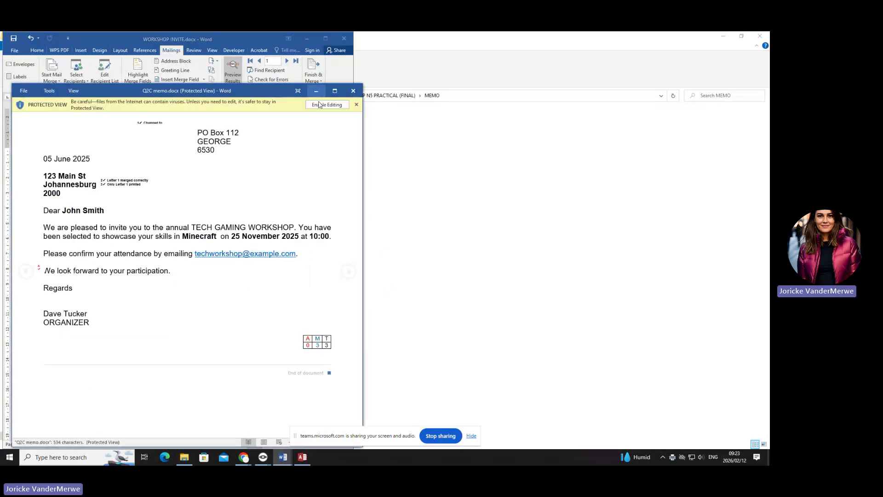
left_click(326, 107)
left_click_drag(269, 84, 616, 32)
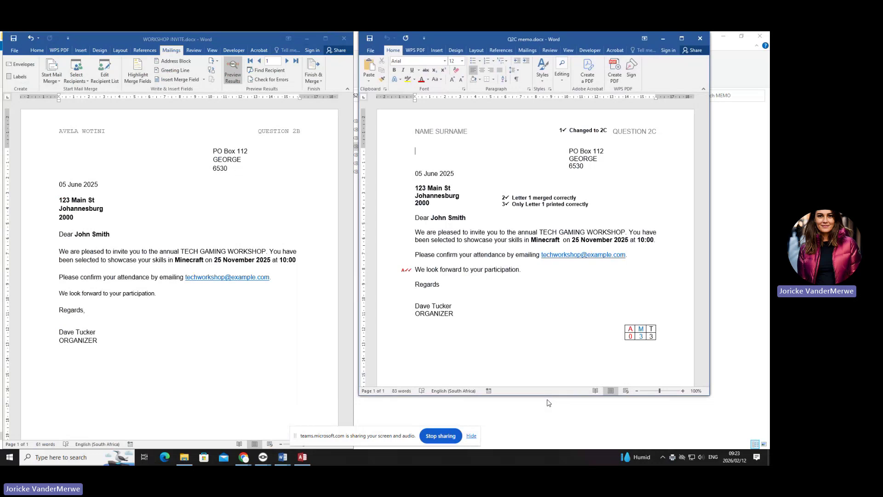
- Heighten the Q2C memo window and change the invite's header to QUESTION 2C
left_click_drag(547, 397, 547, 449)
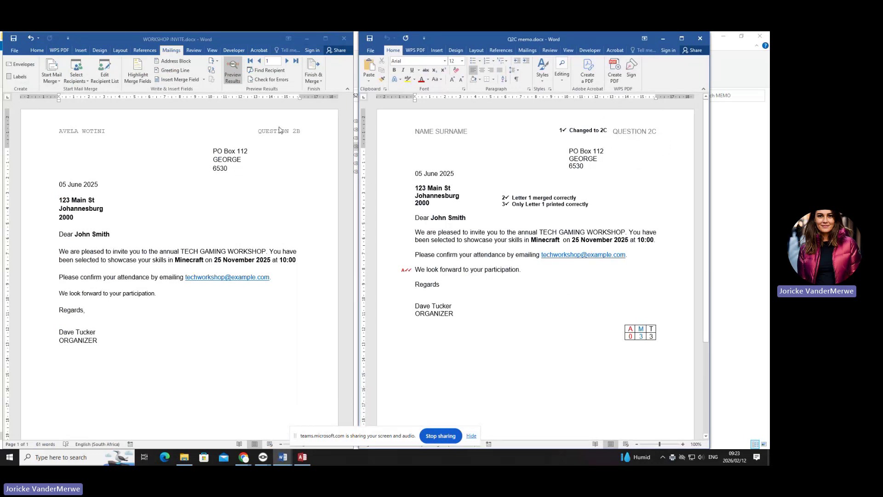
double_click(299, 132)
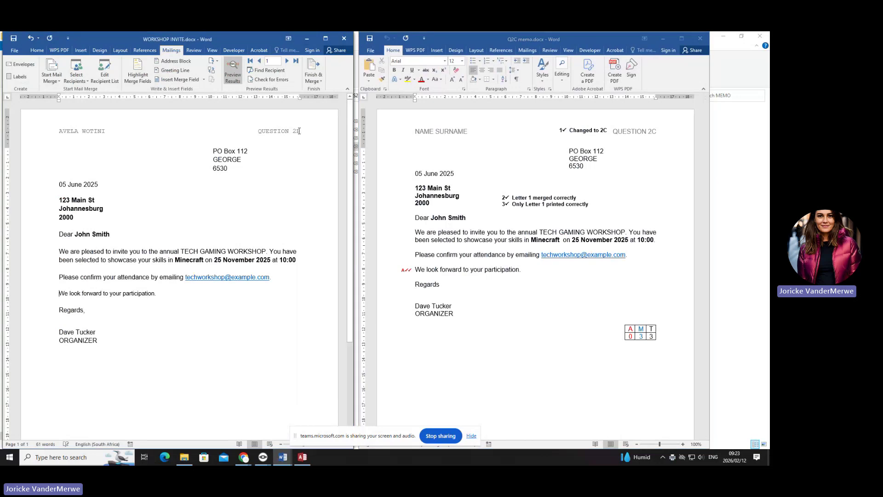
key("BackSpace")
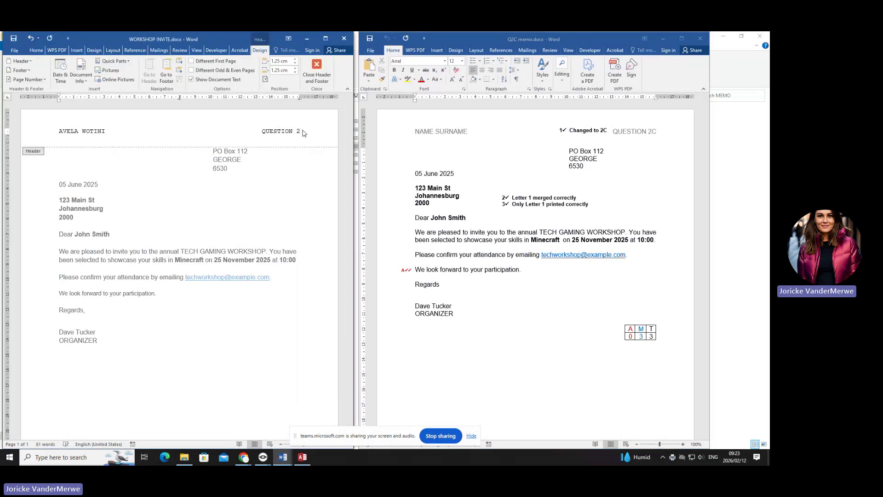
type("C")
key("Escape")
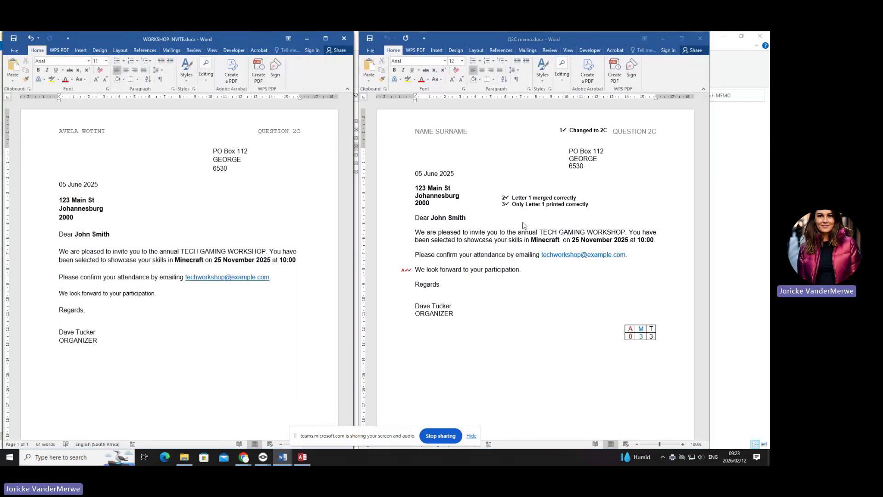
left_click(99, 213)
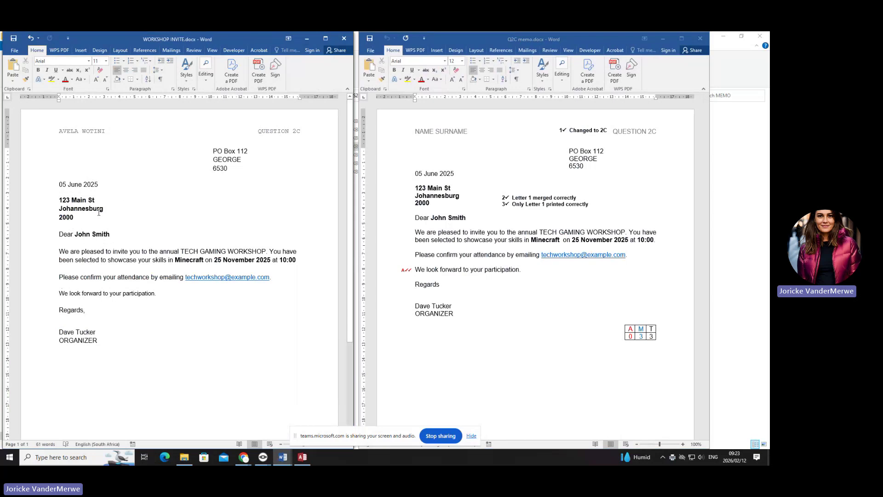
left_click(122, 241)
- Close the Q2C memo and begin closing the WORKSHOP INVITE document
left_click(409, 273)
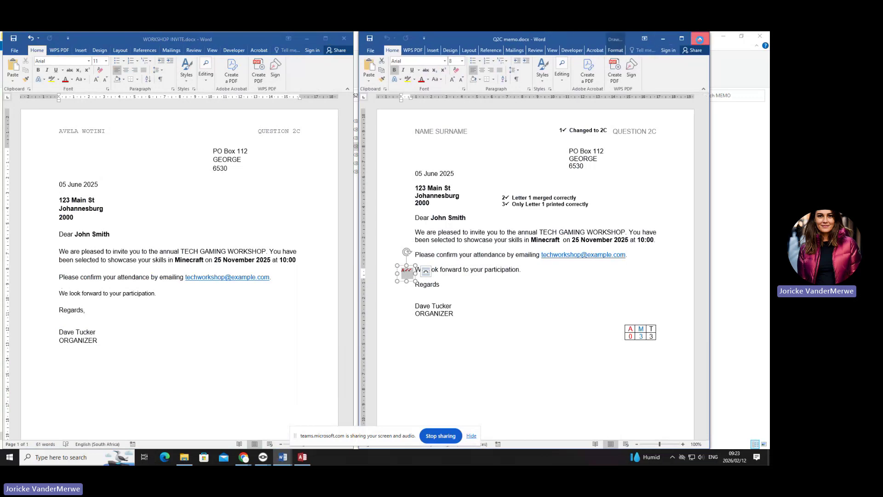
left_click(701, 41)
left_click(344, 38)
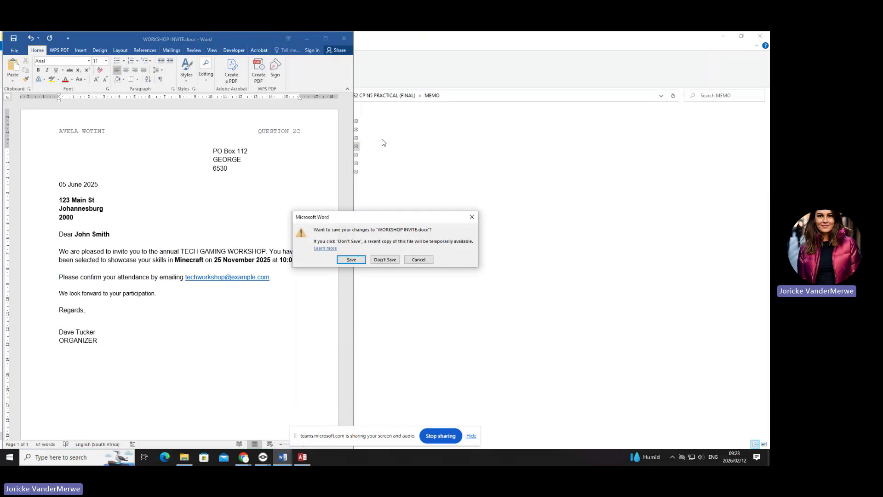
- Close the invite without saving and open Q3 MEMO.docx from Explorer with editing enabled
left_click(385, 260)
double_click(186, 154)
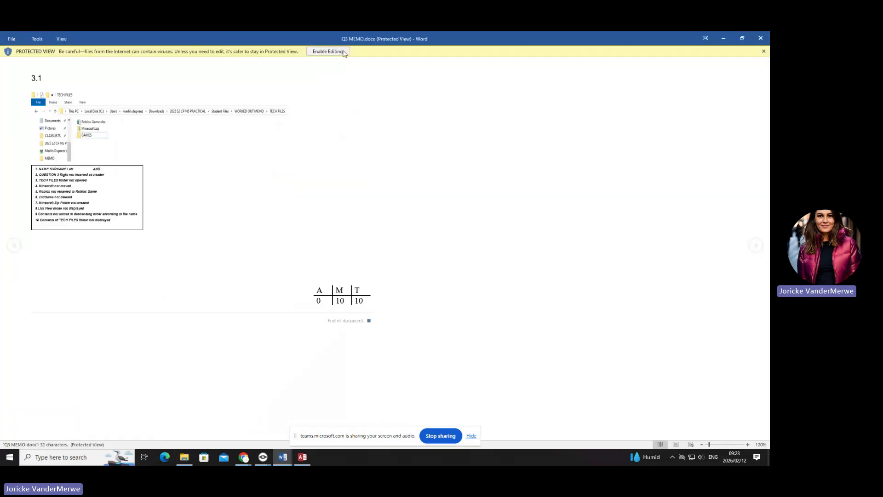
left_click(332, 51)
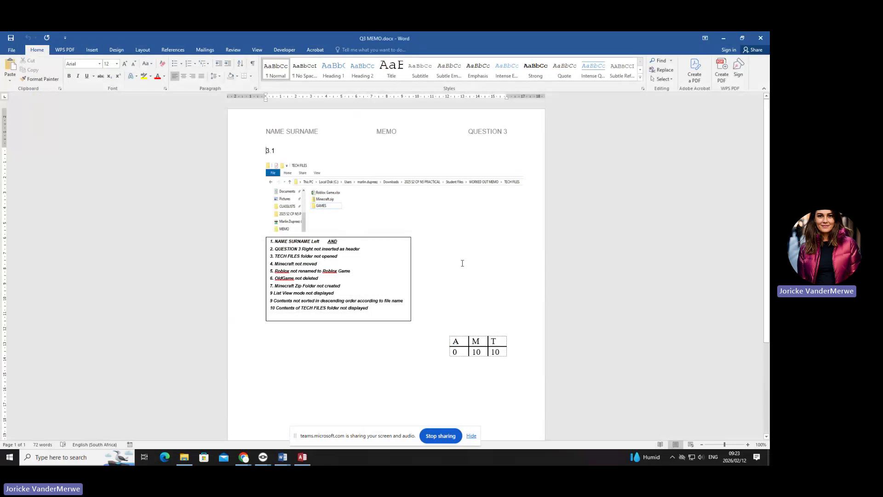
left_click(282, 457)
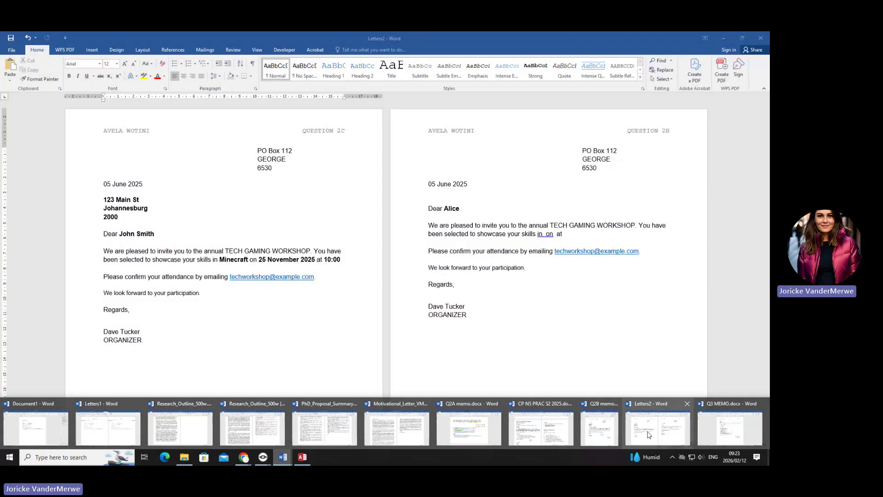
- Snip QUESTION 3 from the CP N5 PRAC S2 2025 paper and paste it into Q3 MEMO
mouse_move(605, 432)
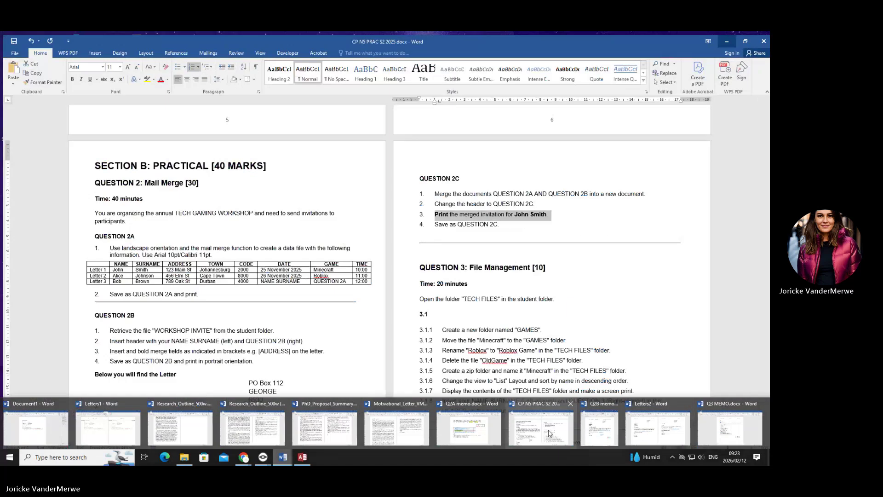
left_click(541, 427)
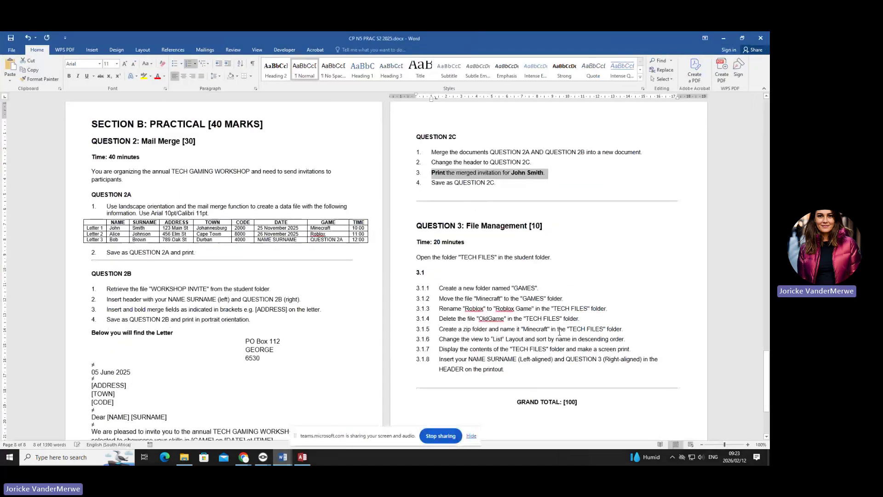
key("super+shift+s")
left_click_drag(410, 215, 675, 374)
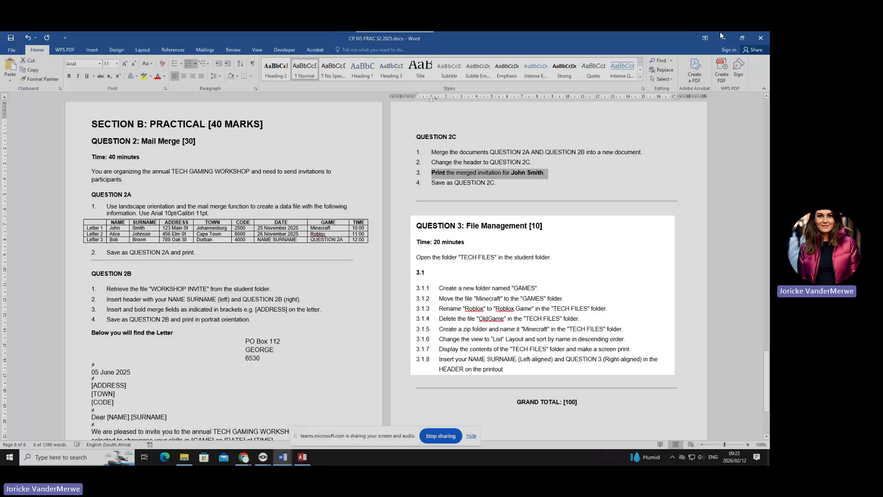
left_click(719, 32)
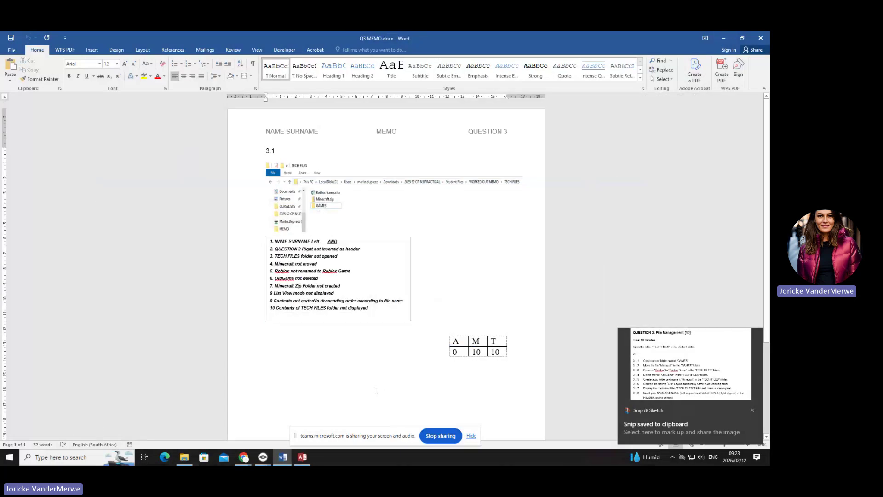
key("ctrl+v")
left_click(383, 273)
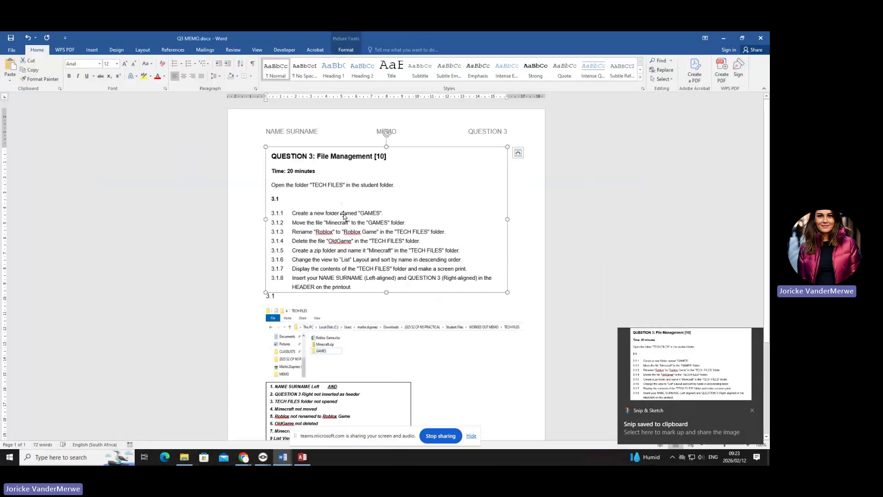
- Restore the Q3 MEMO window to full height and bring the MEMO folder forward
left_click(742, 37)
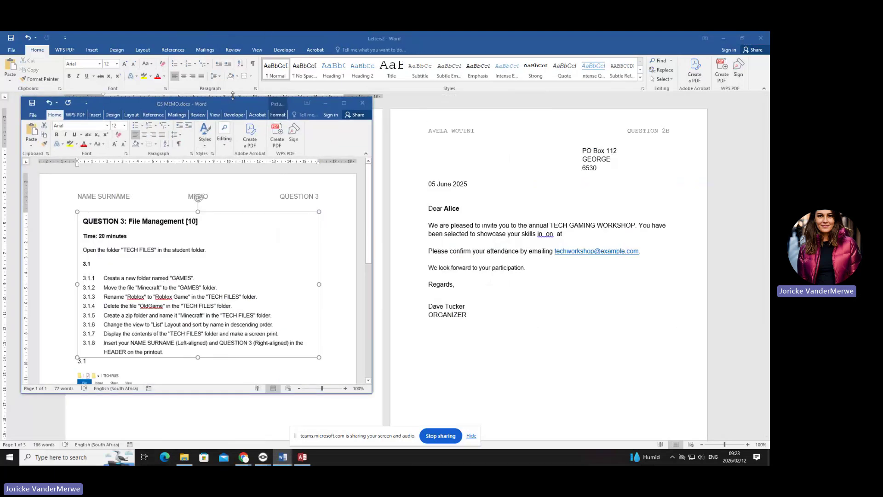
key("super+shift+Up")
left_click(184, 457)
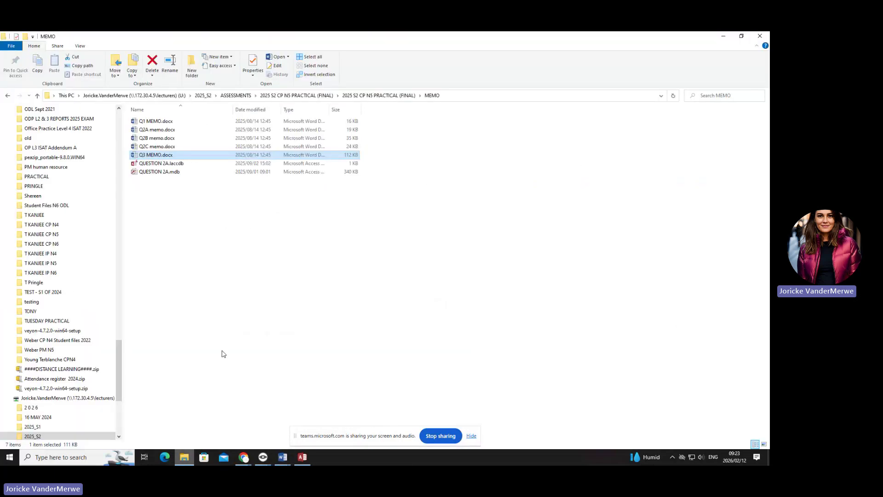
- Restore File Explorer, dock and widen it on the right, and open Student Files > TECH FILES
left_click(742, 37)
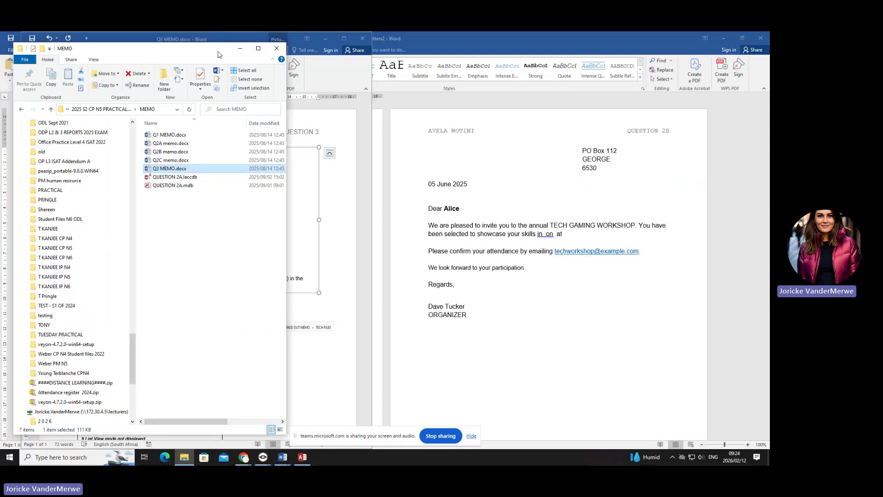
left_click_drag(218, 54, 585, 47)
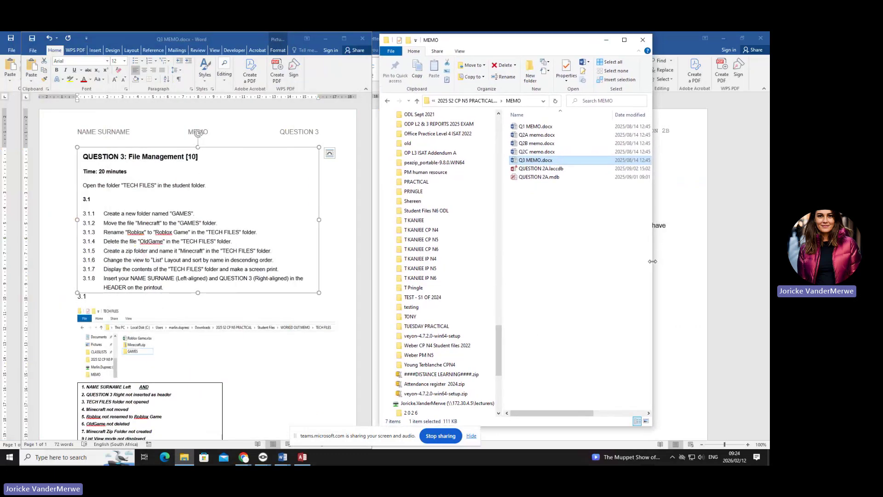
left_click_drag(653, 262, 769, 261)
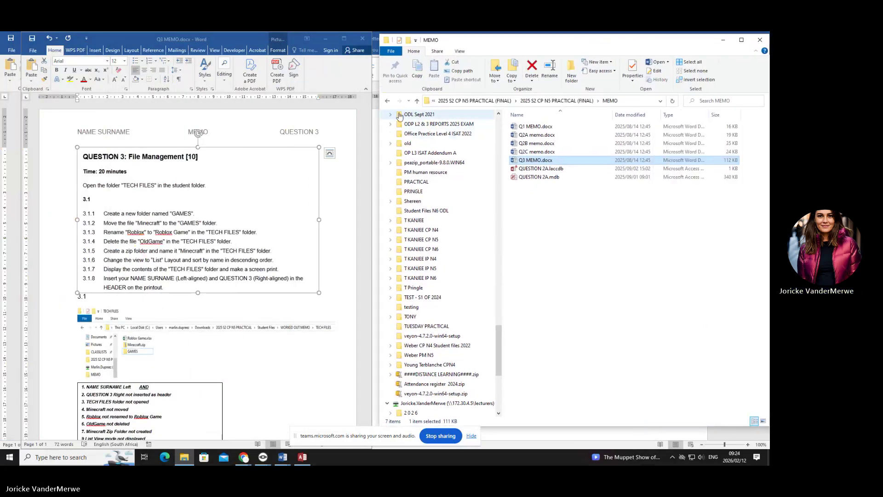
left_click(556, 100)
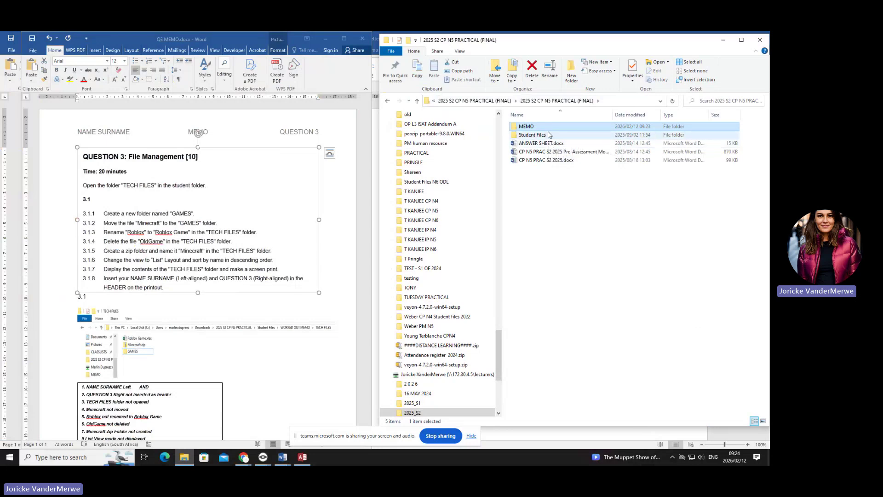
double_click(532, 134)
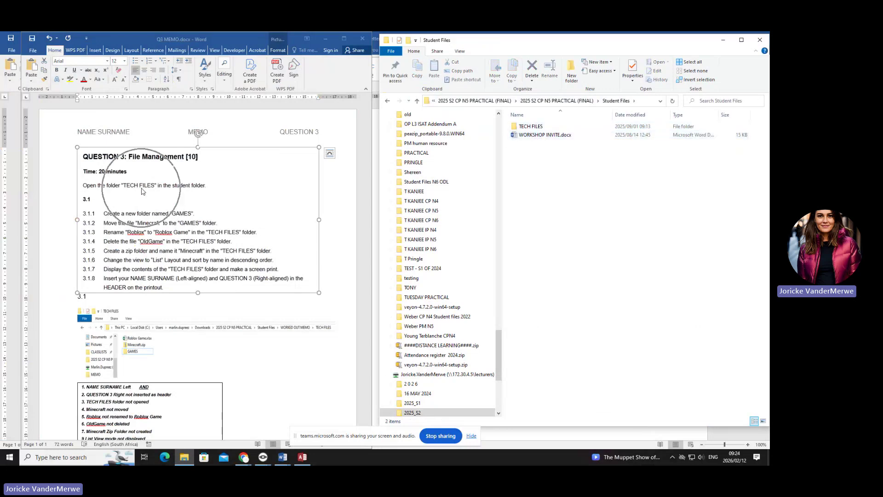
double_click(541, 127)
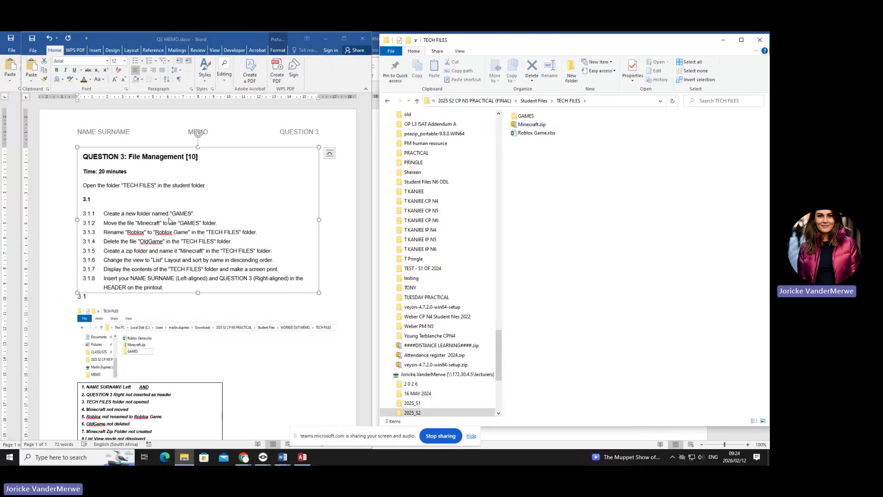
- Add a new folder named GAMES in TECH FILES and merge it into the existing GAMES folder
right_click(546, 179)
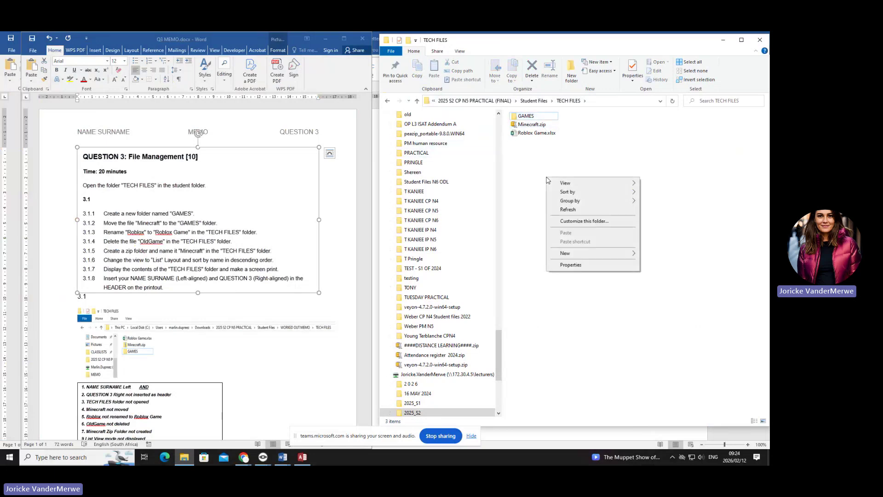
mouse_move(565, 253)
left_click(663, 256)
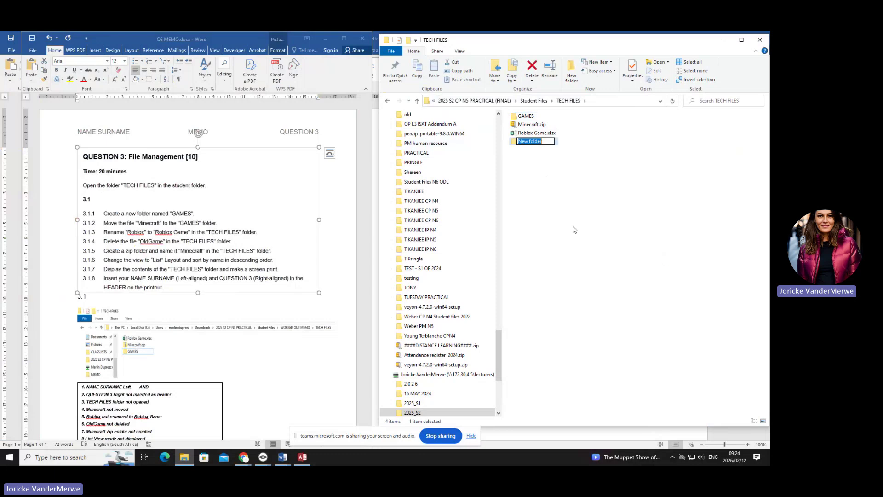
key("BackSpace")
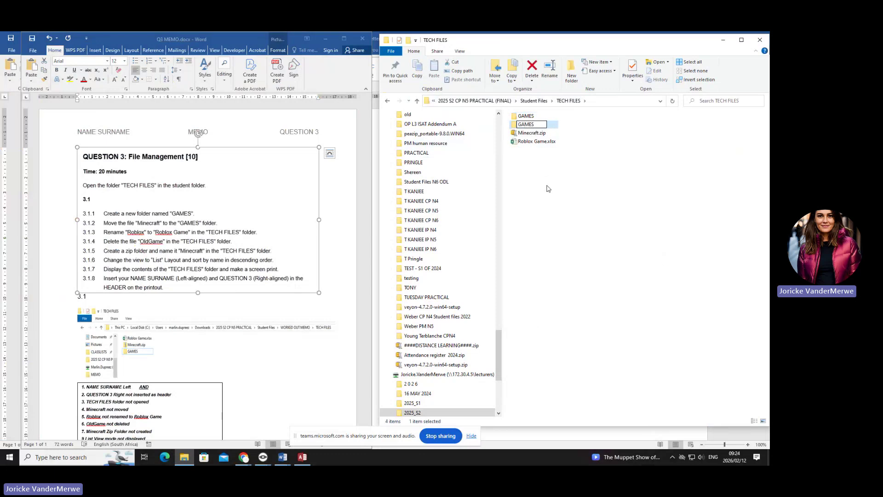
type("GAMES")
key("Return")
left_click(413, 327)
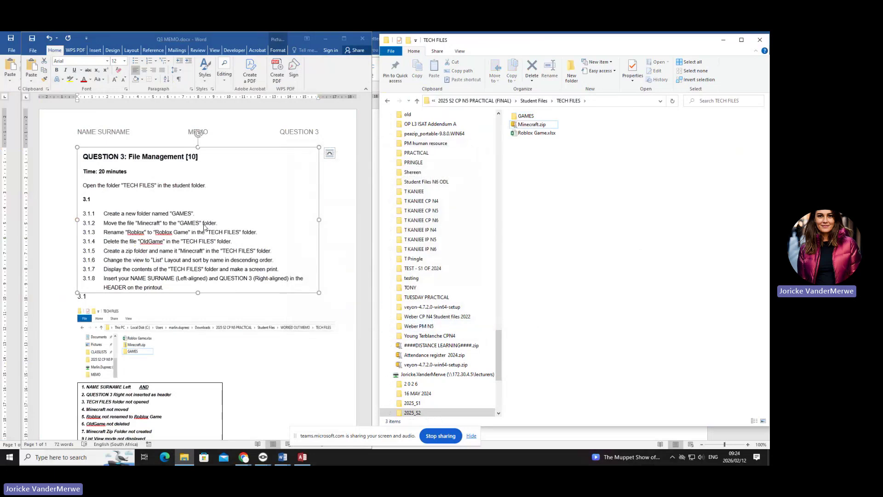
- Move Minecraft.zip from TECH FILES into the GAMES folder, accepting the security warnings
left_click_drag(530, 124, 522, 117)
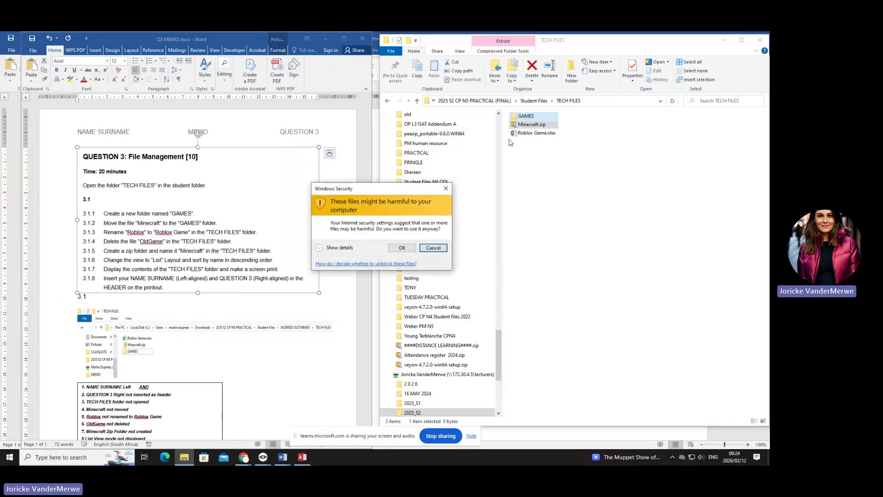
left_click(445, 189)
double_click(532, 124)
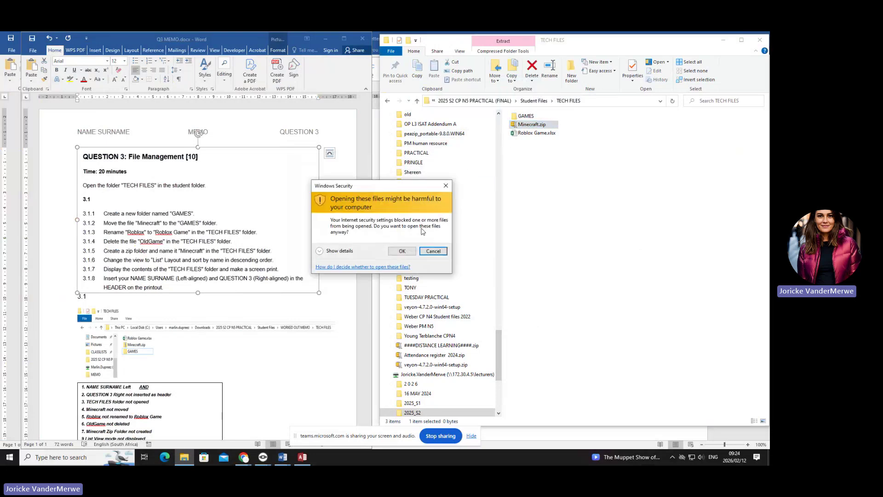
left_click(432, 251)
right_click(545, 125)
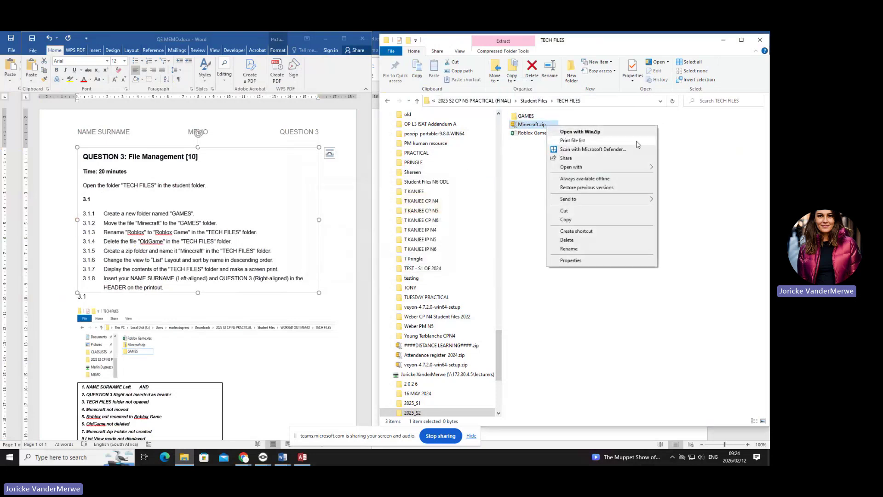
left_click(593, 211)
right_click(545, 124)
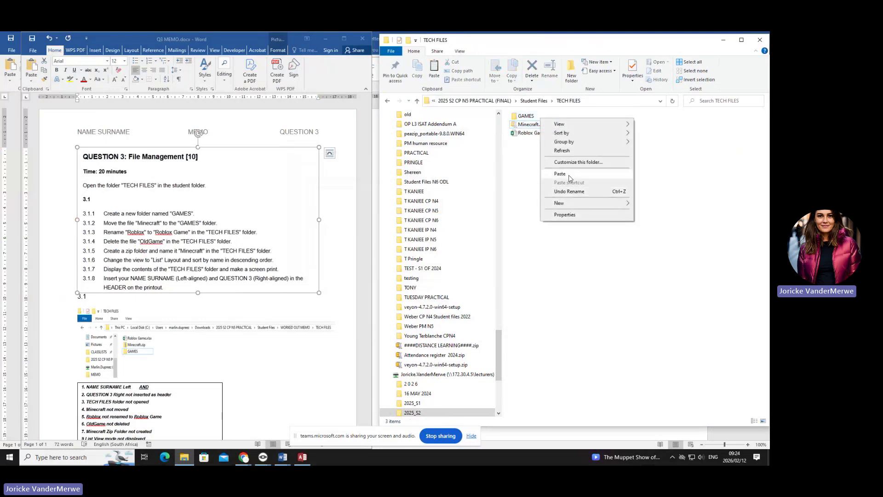
left_click(570, 179)
left_click_drag(529, 126, 528, 119)
left_click(430, 250)
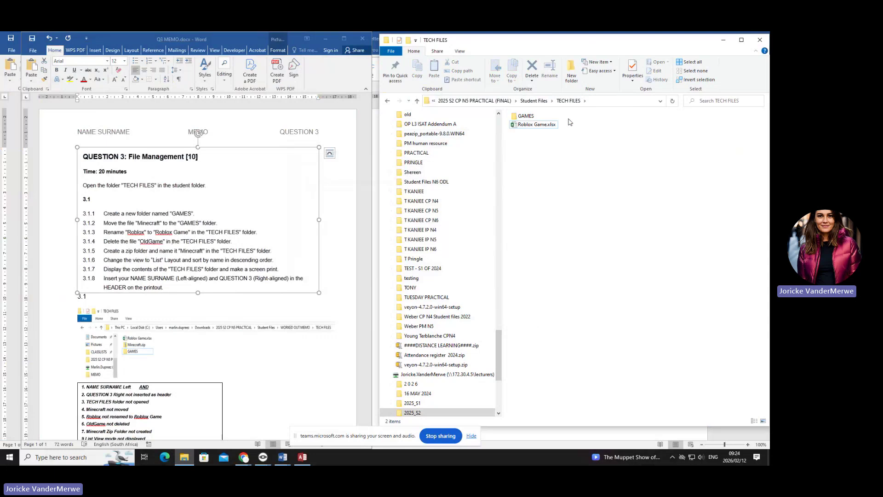
- Rename the spreadsheet Roblox Game.xlsx to TECH FILES.xlsx
right_click(550, 129)
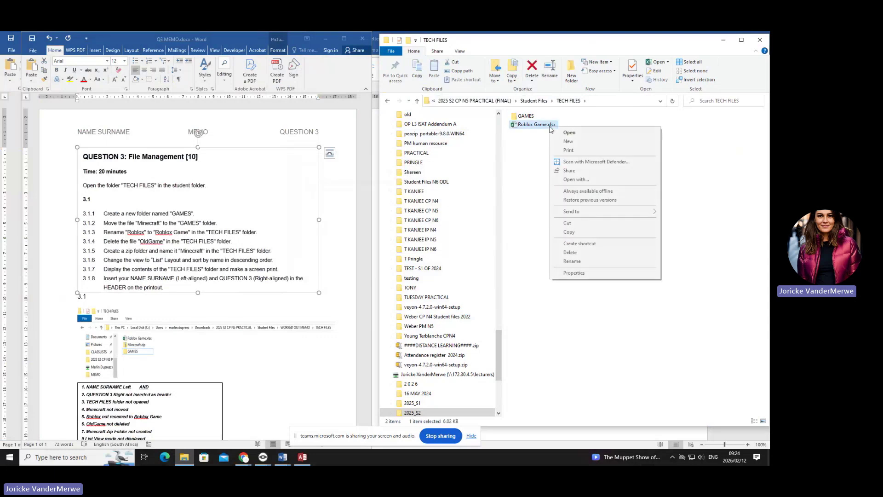
left_click(589, 262)
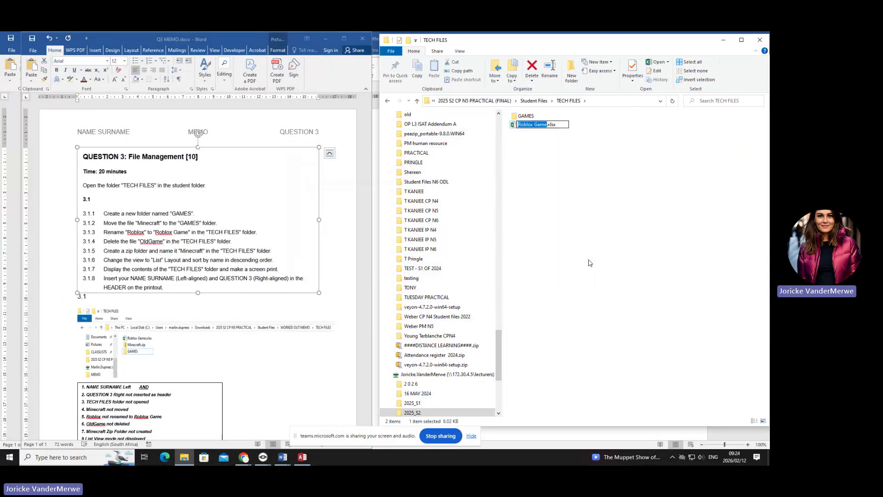
key("BackSpace")
type("tech")
key("BackSpace")
key("BackSpace")
key("BackSpace")
key("BackSpace")
key("BackSpace")
key("BackSpace")
type("TECH FILES")
key("Return")
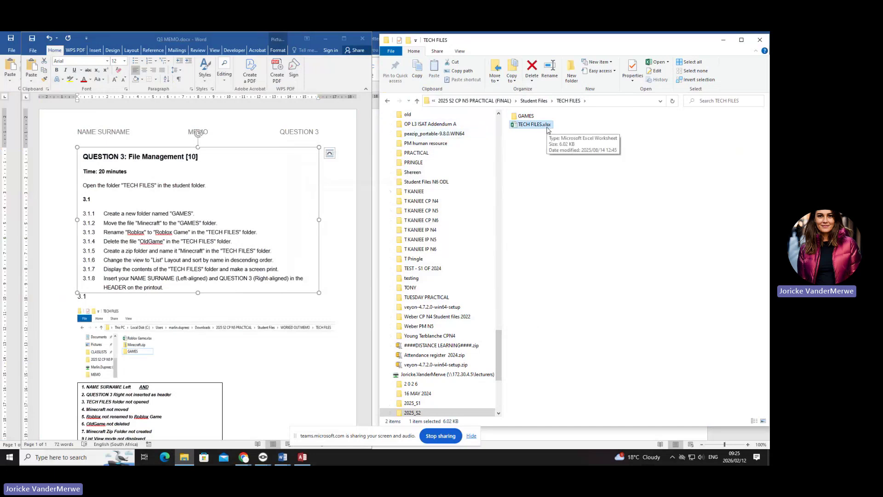
left_click(387, 102)
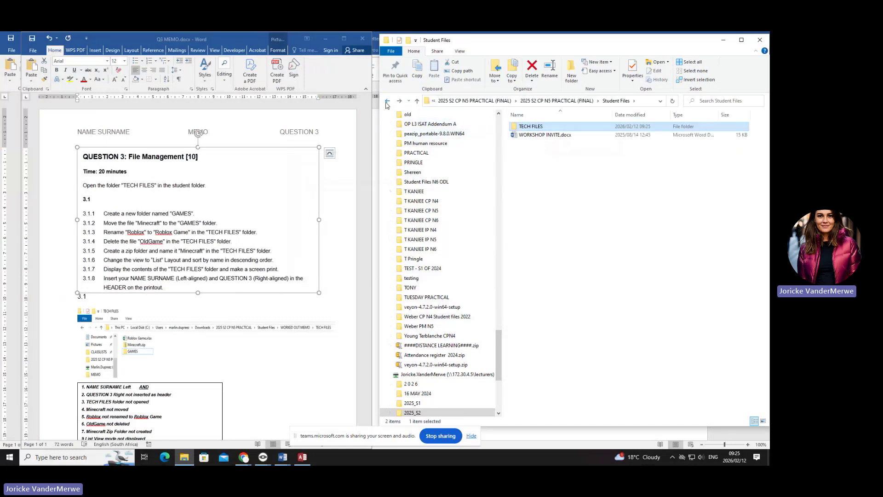
double_click(536, 127)
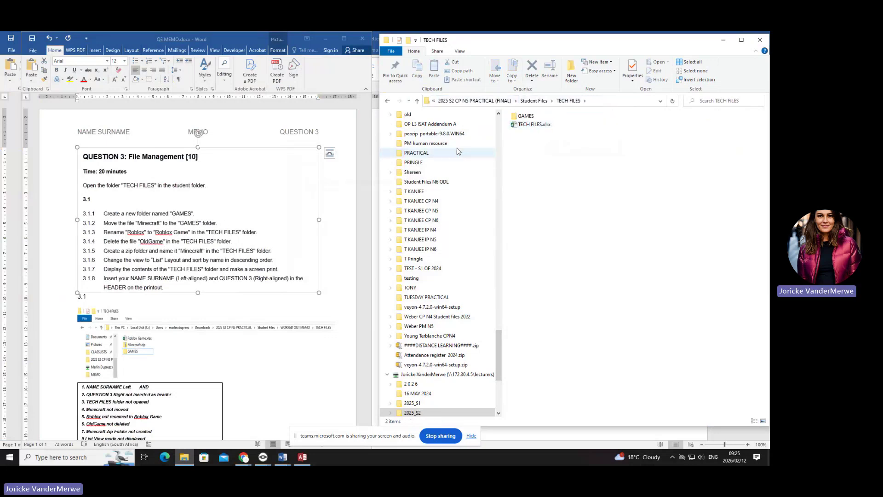
double_click(525, 116)
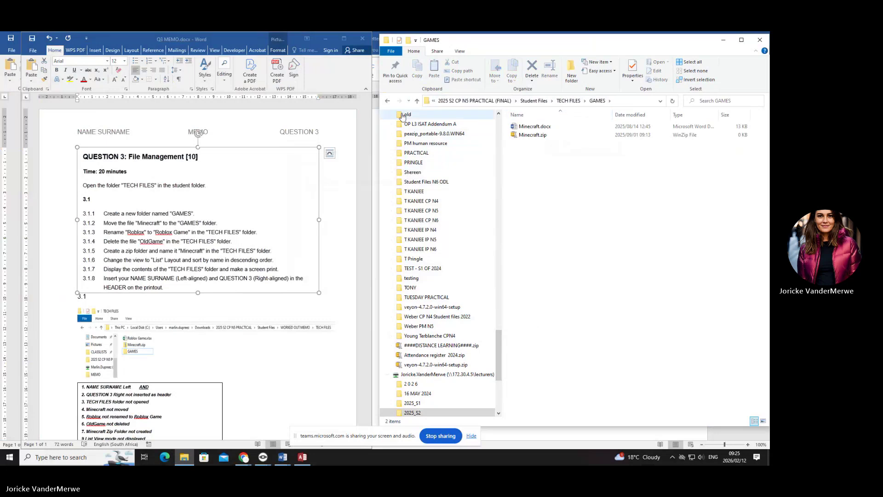
key("alt+Left")
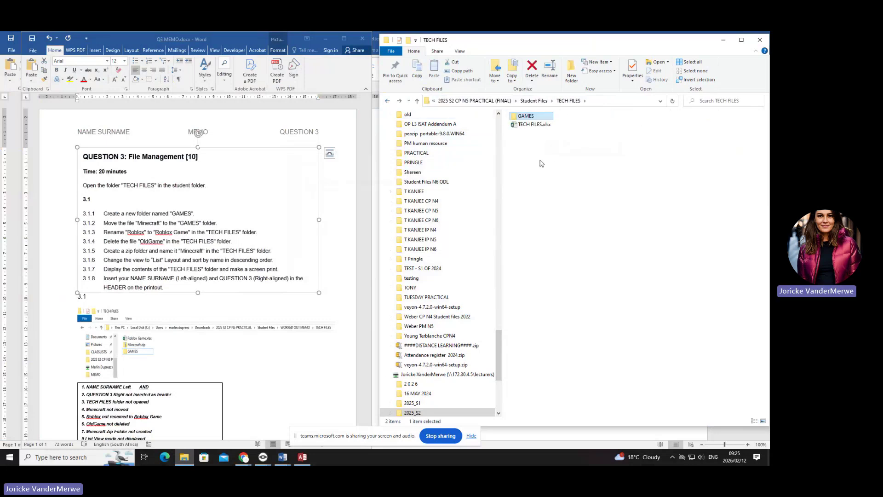
left_click(389, 102)
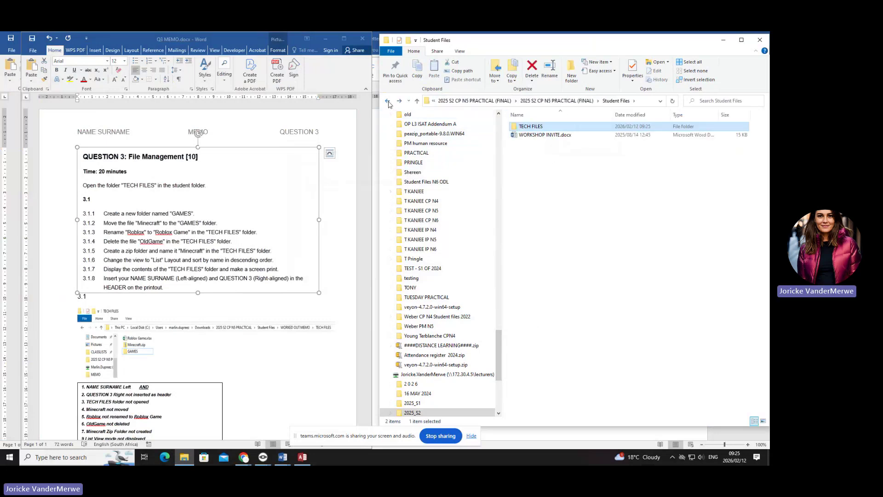
left_click(388, 102)
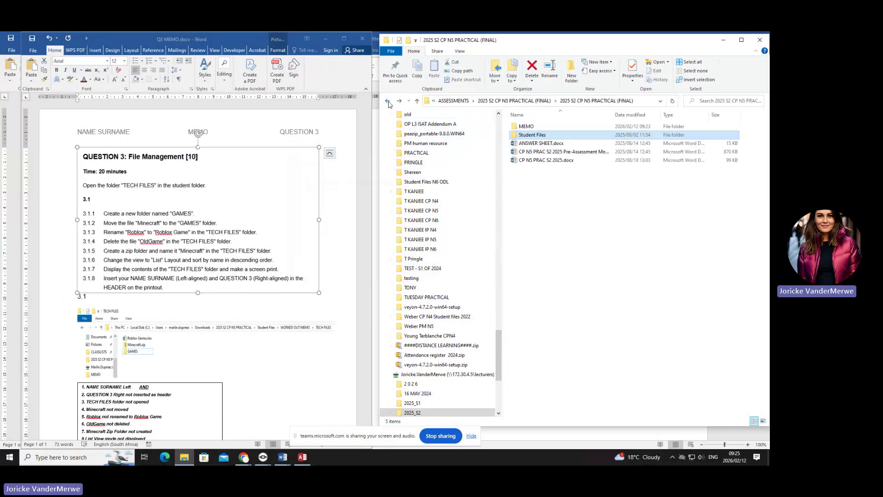
double_click(557, 126)
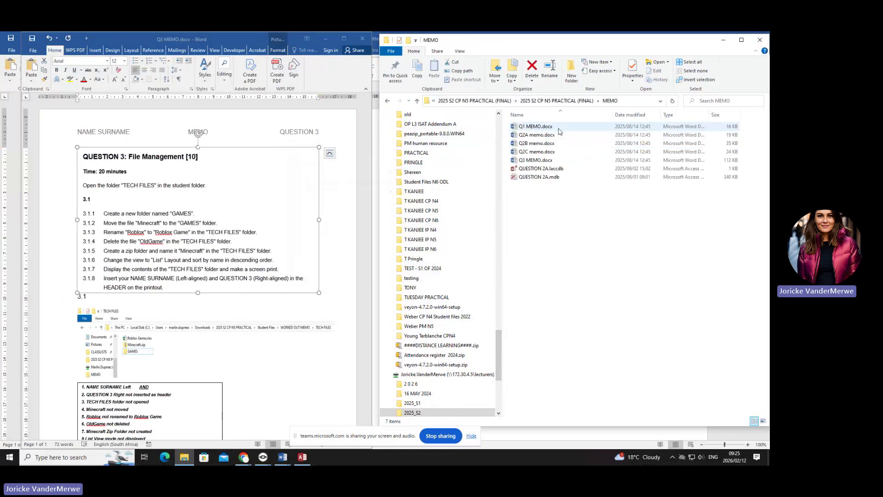
left_click(389, 102)
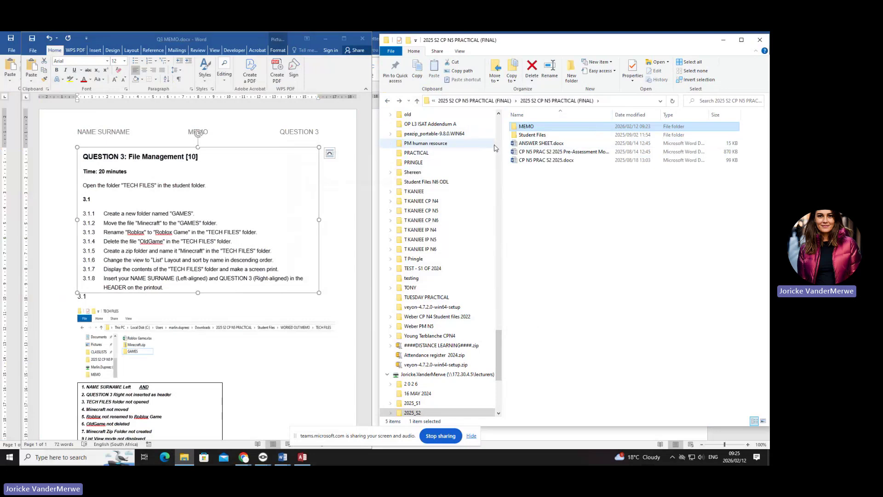
double_click(533, 135)
right_click(532, 152)
double_click(534, 127)
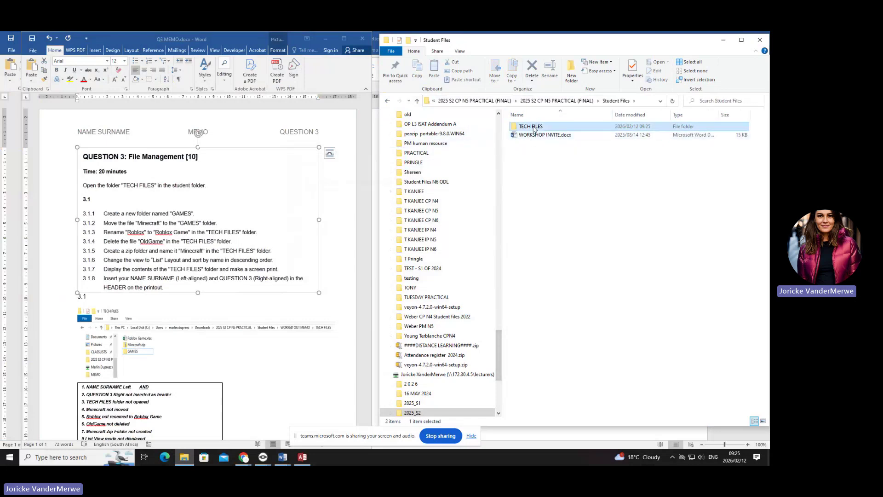
right_click(528, 165)
right_click(528, 128)
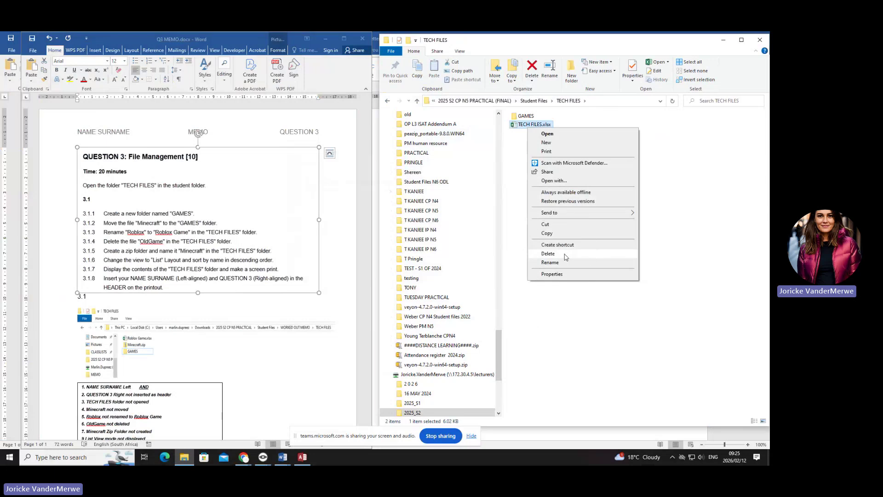
left_click(215, 252)
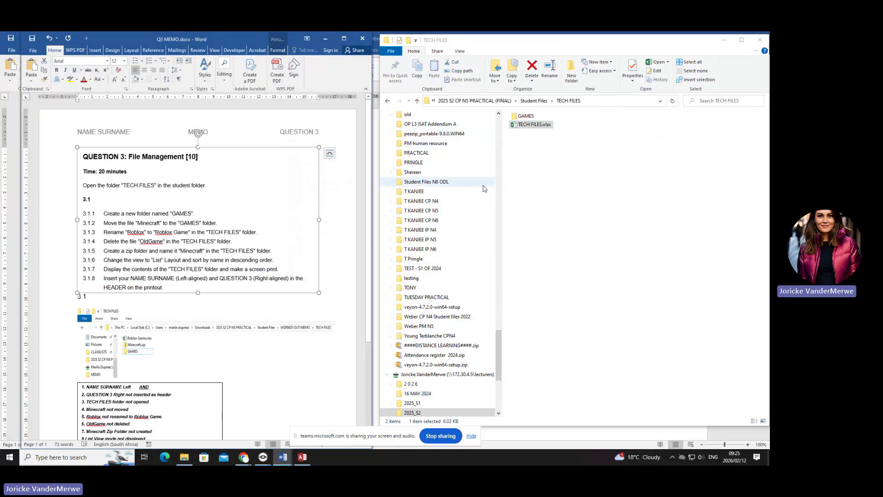
right_click(528, 120)
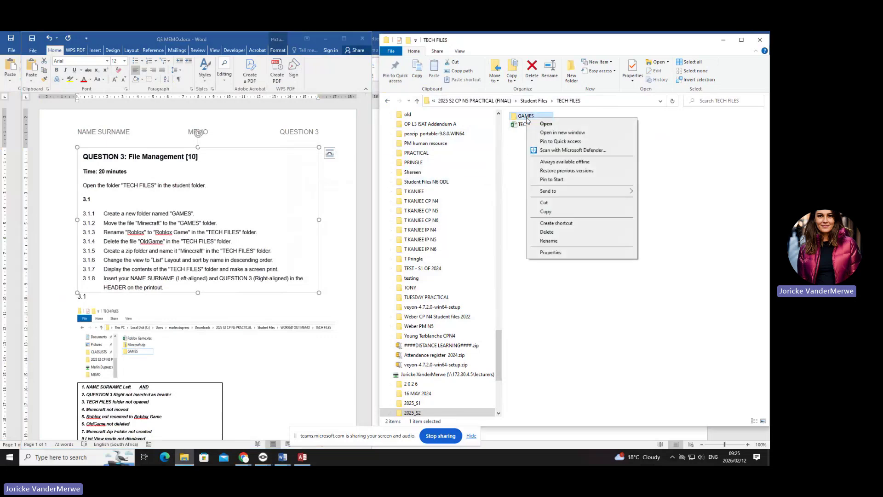
mouse_move(570, 192)
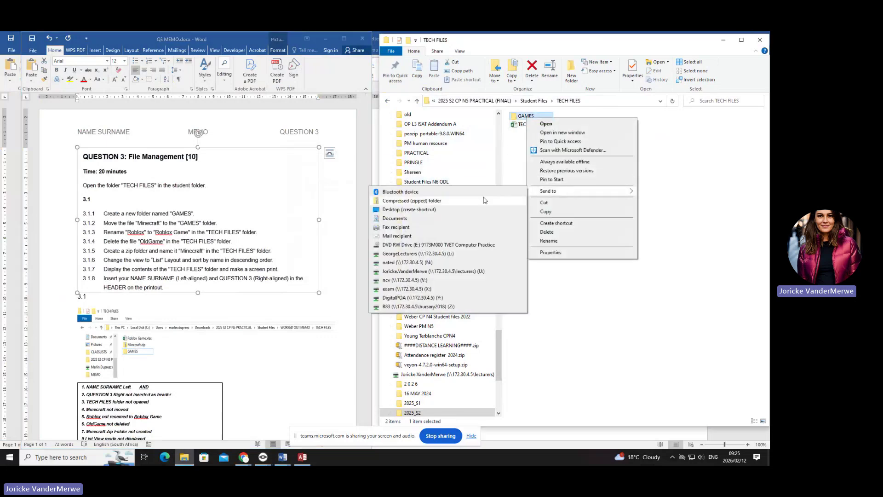
key("ctrl")
key("ctrl")
key("ctrl")
key("ctrl")
key("ctrl")
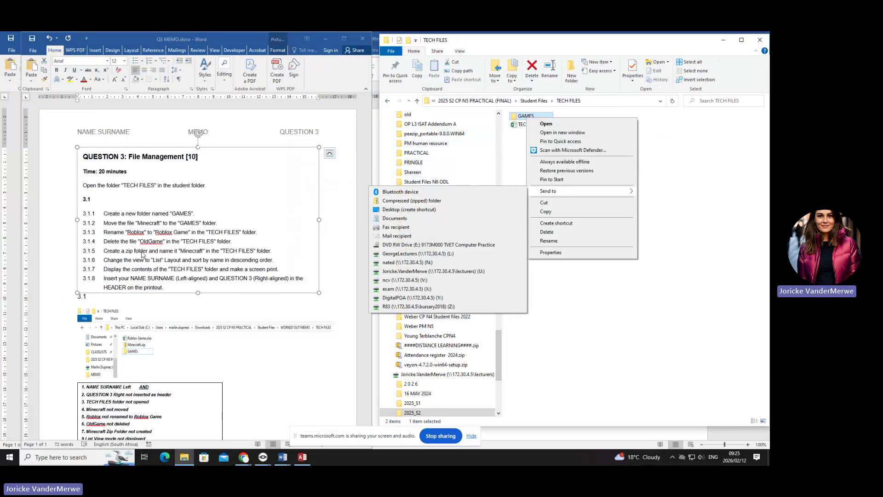
left_click(107, 261)
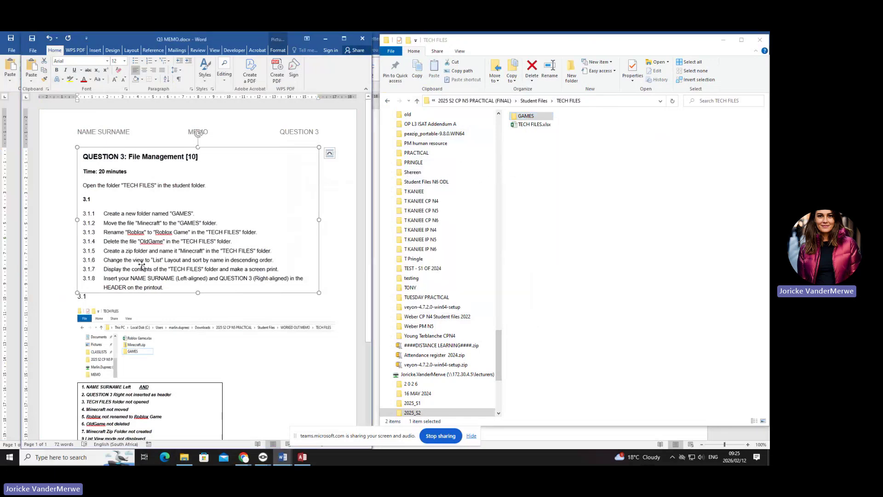
- Show TECH FILES' List layout options, select the memo's folder screenshot and 3.1 heading, then stop sharing
left_click(461, 51)
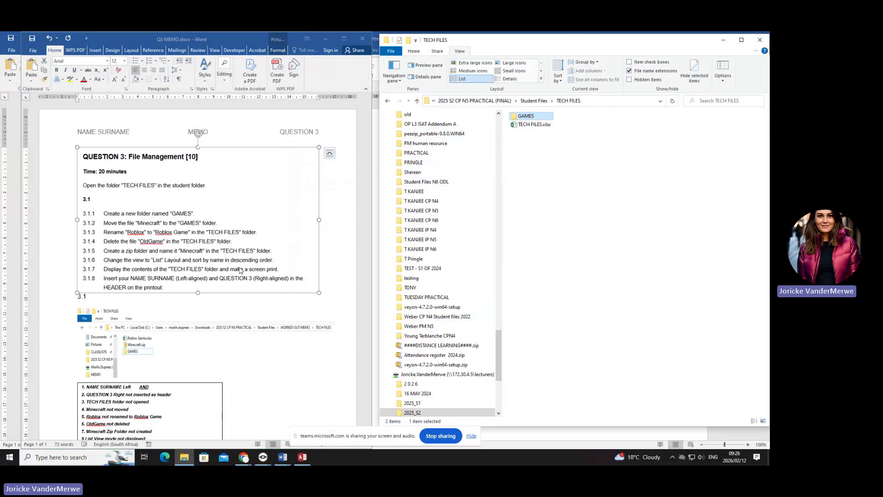
scroll(238, 337, "down", 5)
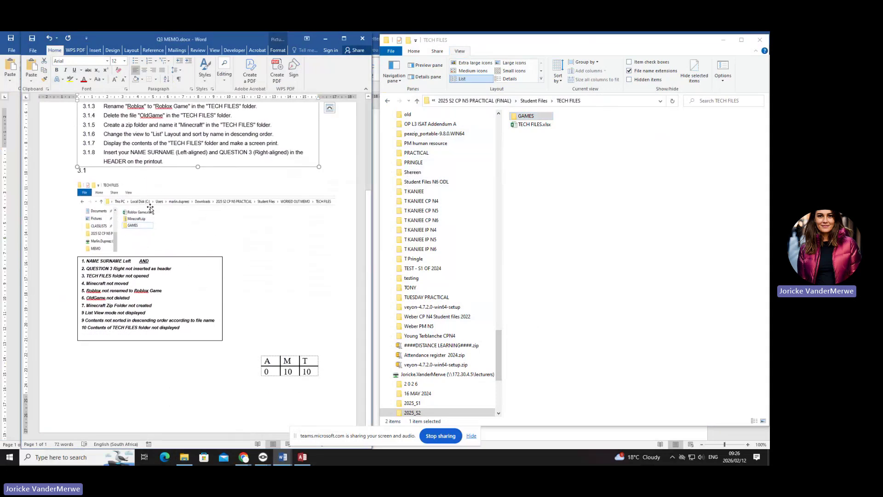
left_click(166, 199)
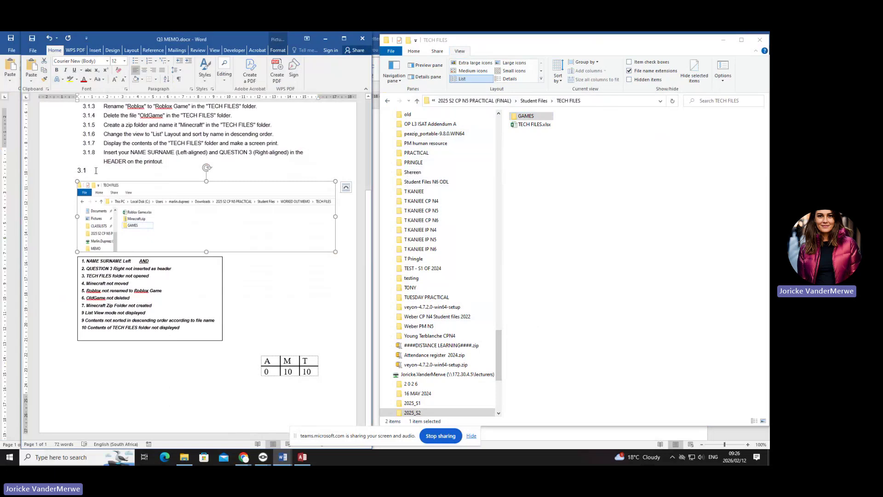
double_click(83, 171)
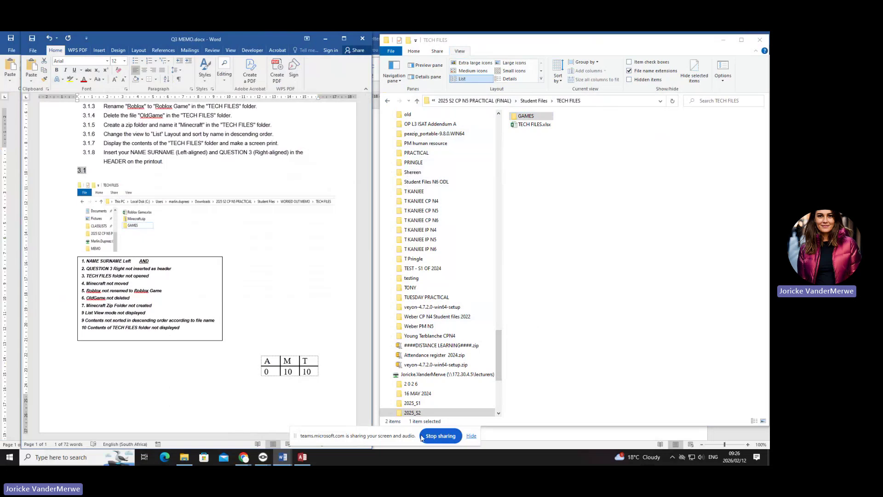
left_click(443, 437)
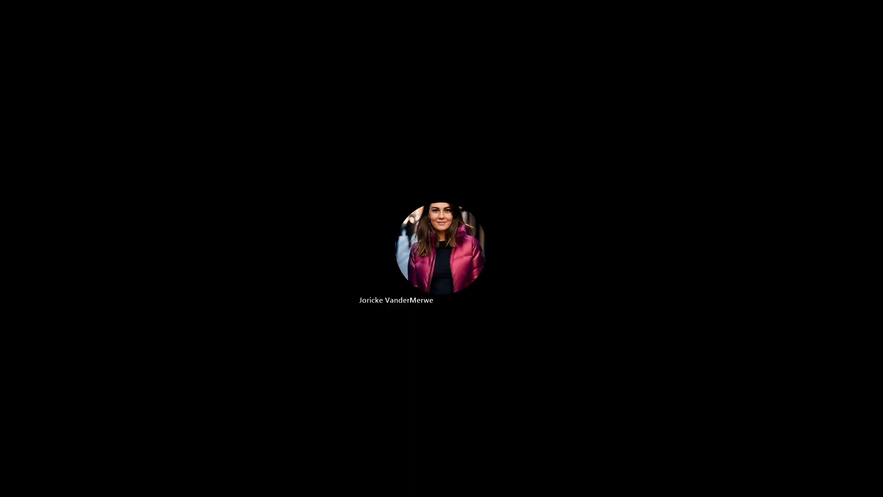